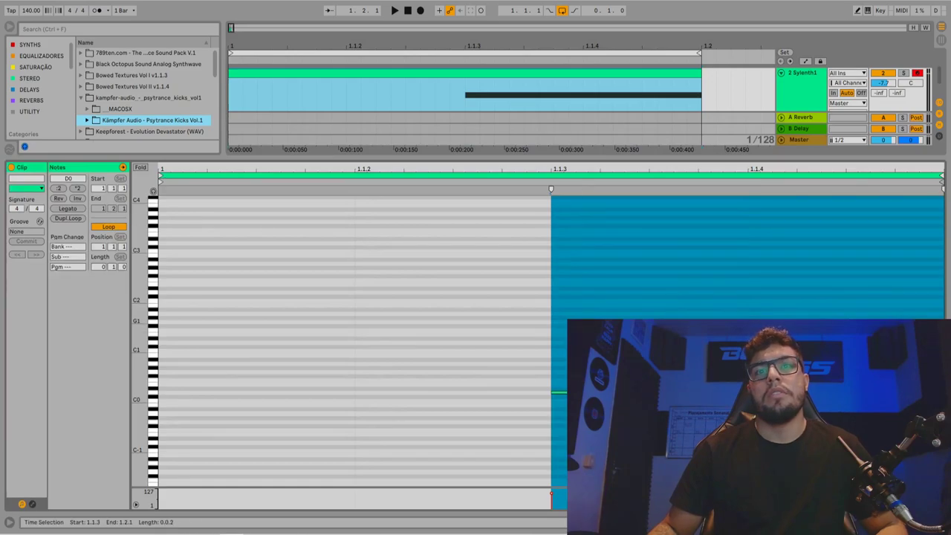
- Switch from the MIDI clip notes to the Sylenth1 track's devices and open the synth's plugin window
key(Up)
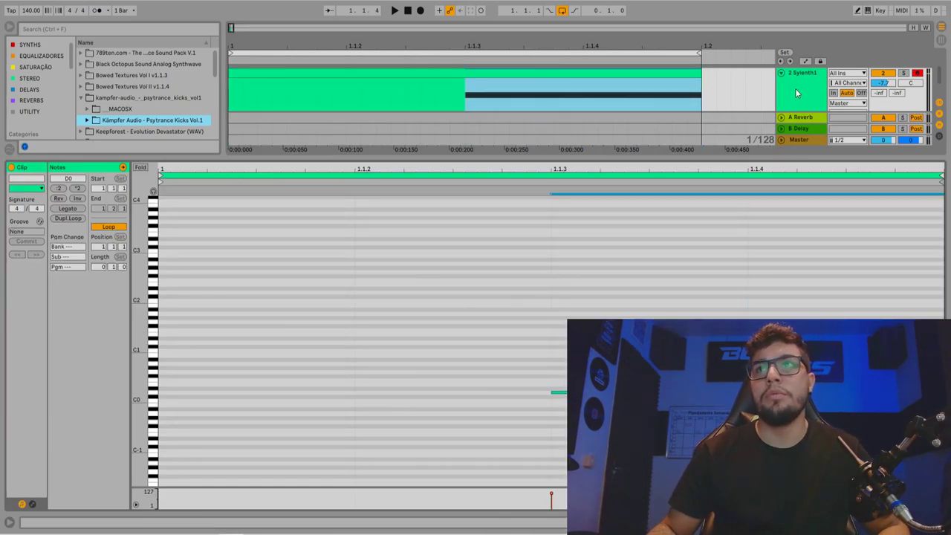
click(796, 94)
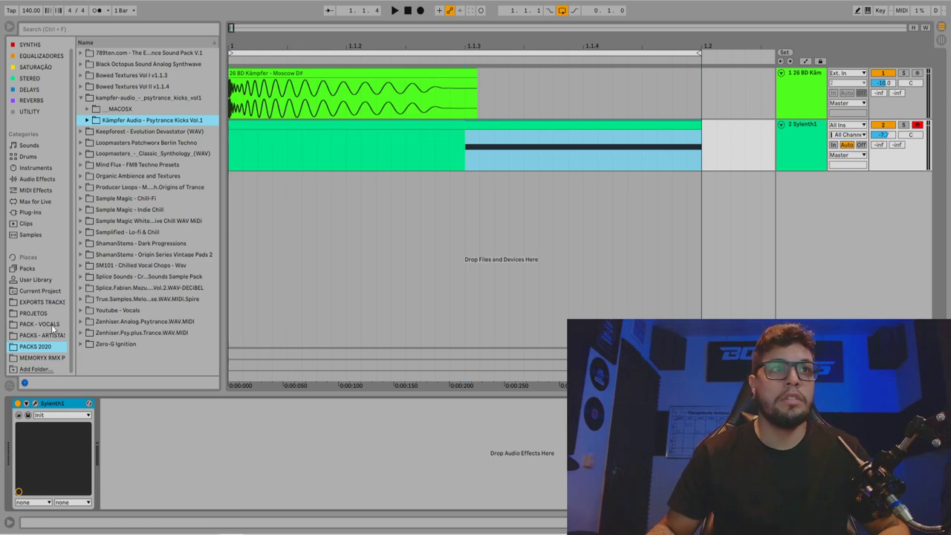
click(35, 403)
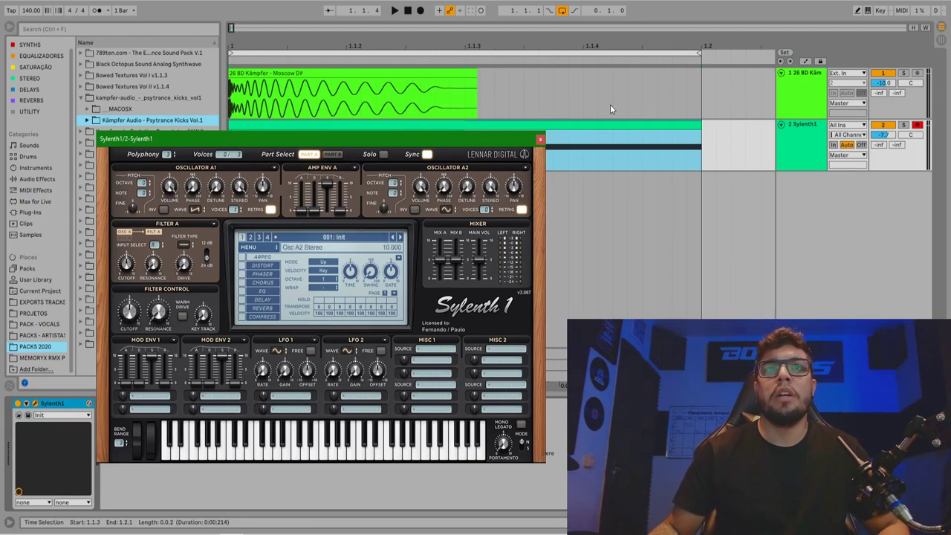
- Rename the kick sample track as kick and the Sylenth1 track as bass
click(821, 136)
click(794, 93)
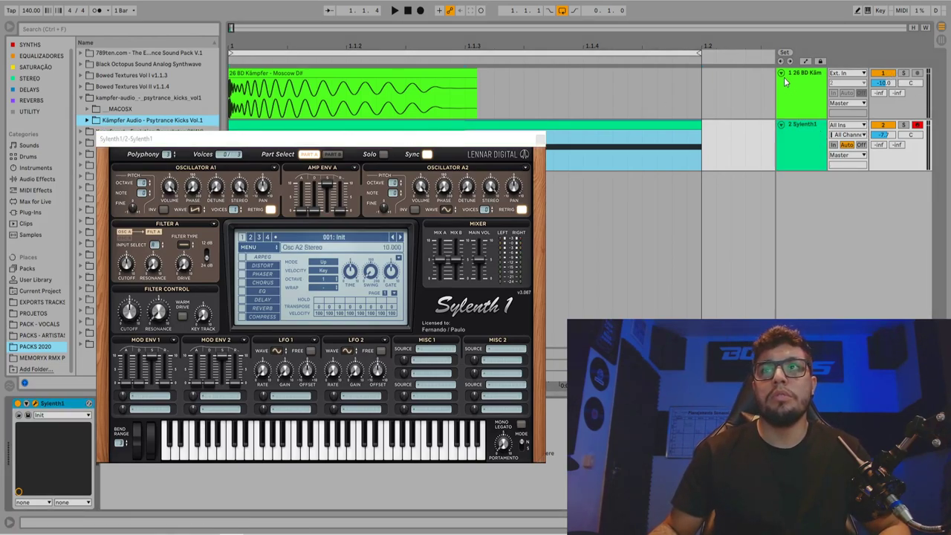
click(797, 74)
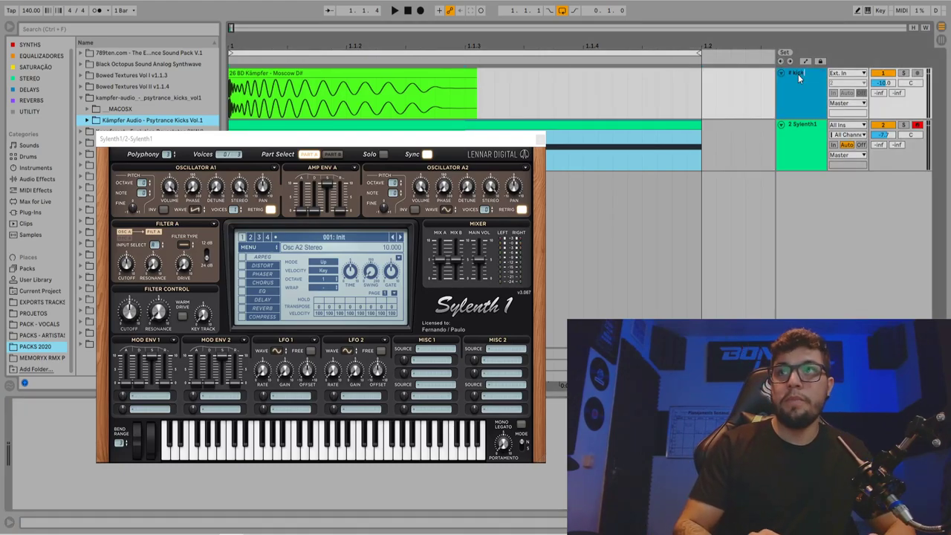
key(Tab)
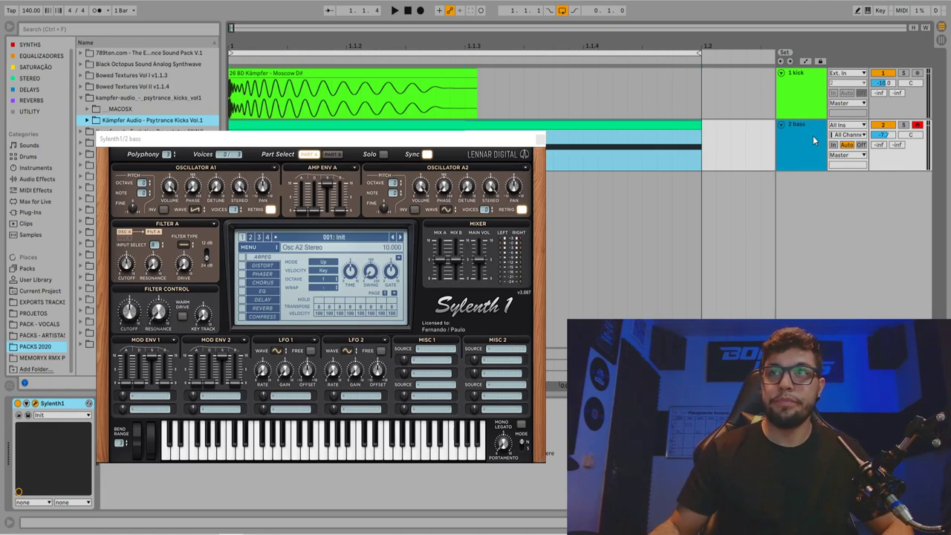
- Set oscillator A1 in Sylenth1 to 8 voices
drag(416, 54, 418, 39)
drag(439, 138, 628, 147)
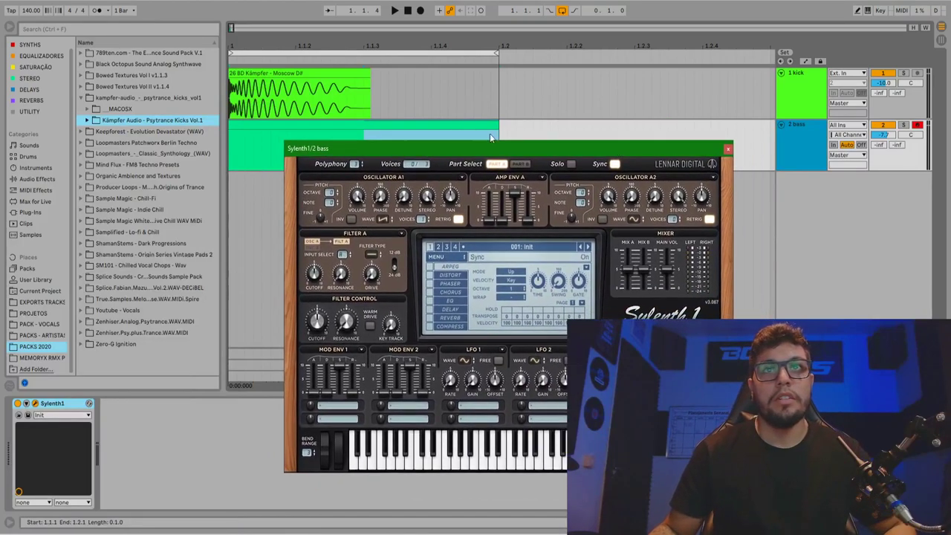
mouse_move(501, 152)
mouse_down()
mouse_move(480, 140)
mouse_move(489, 146)
mouse_up()
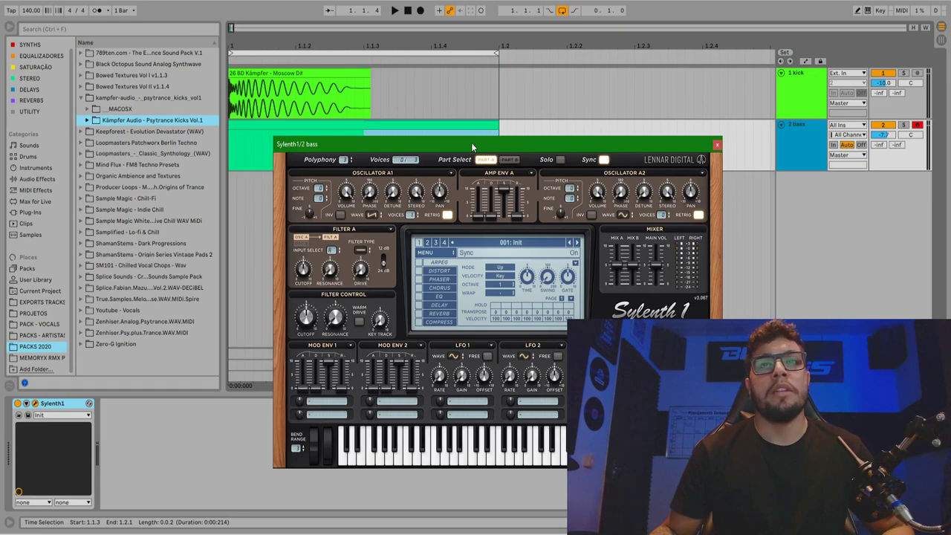
drag(471, 142, 463, 138)
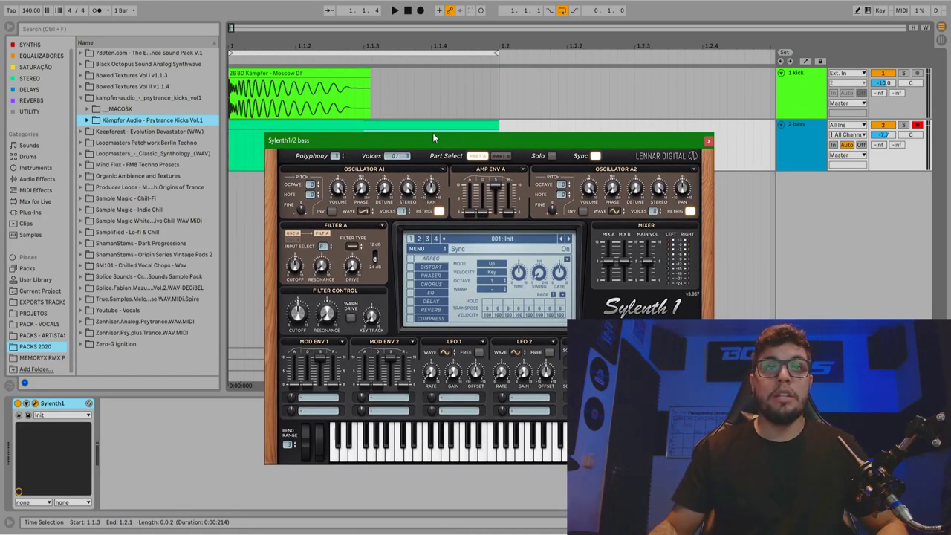
mouse_move(414, 187)
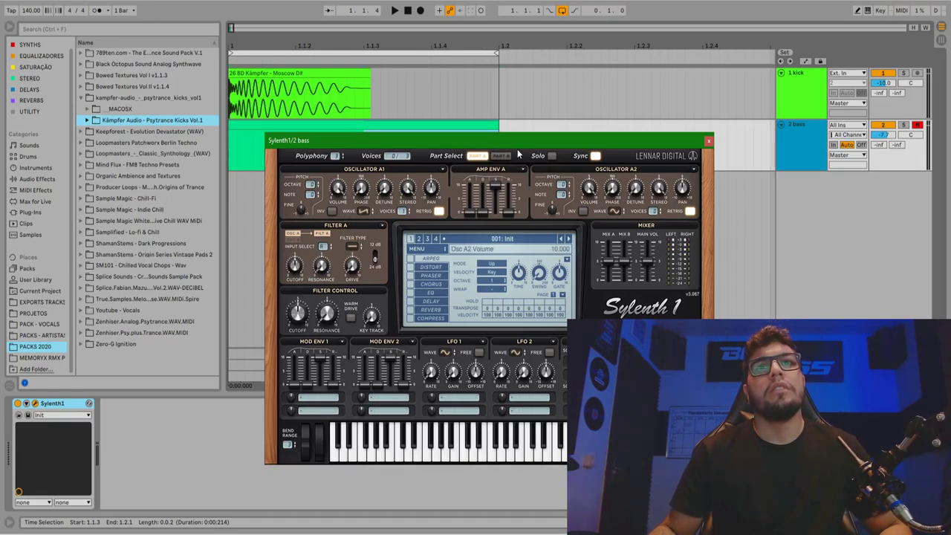
drag(526, 137, 494, 143)
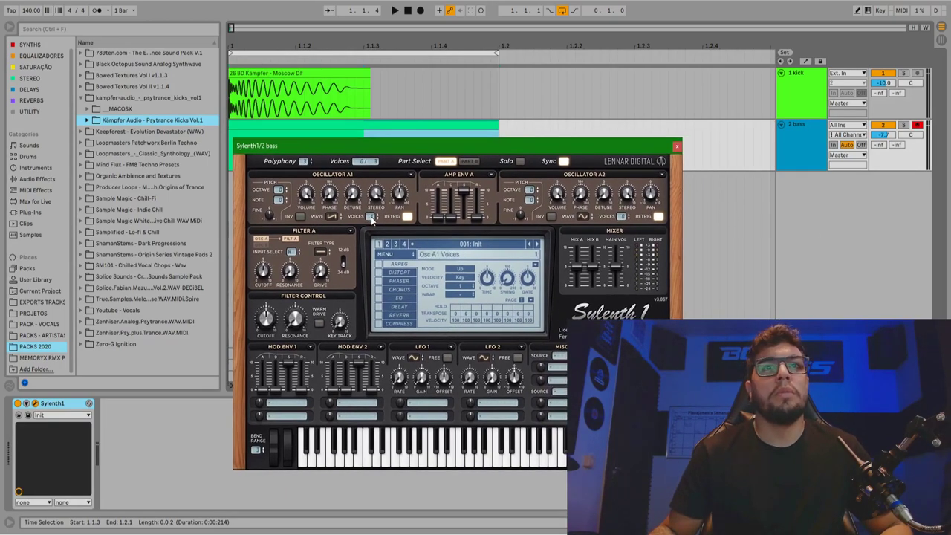
drag(372, 216, 371, 235)
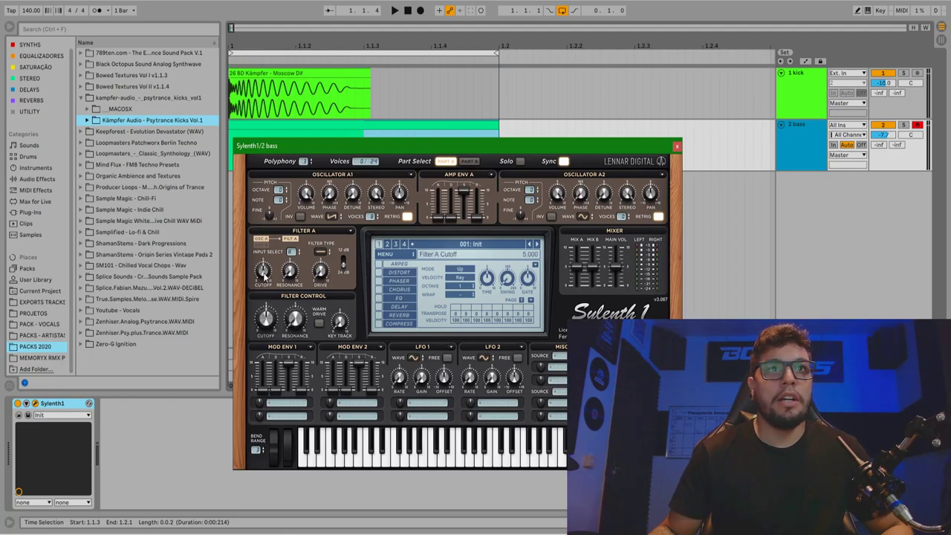
- Set Filter A to a 24 dB Lowpass with its cutoff at 0
drag(265, 284, 277, 359)
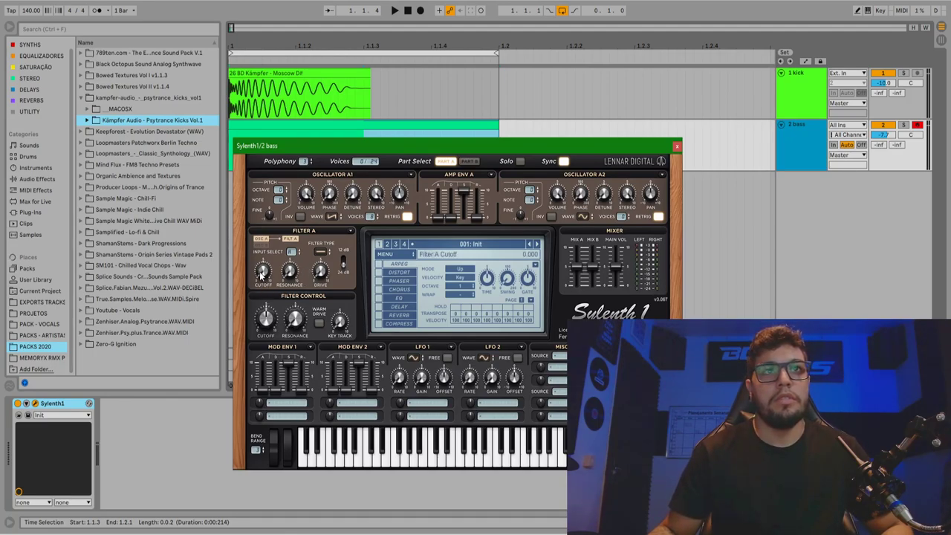
click(320, 252)
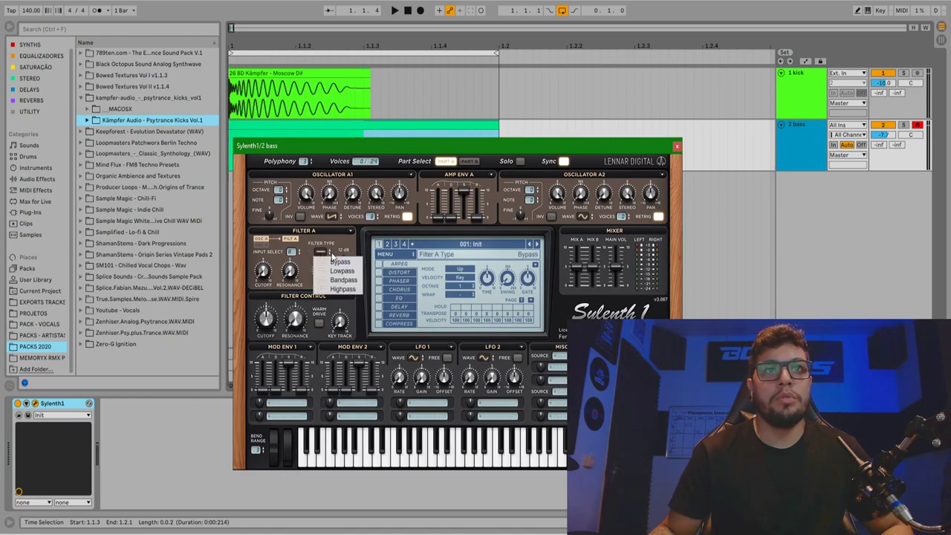
click(351, 272)
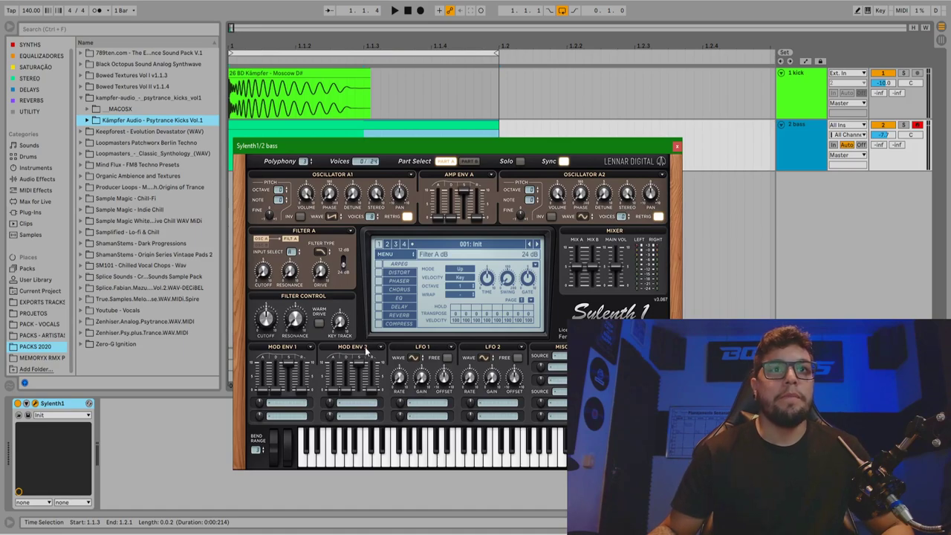
- Assign Cutoff A and B as the first destination of Mod Env 1
click(279, 404)
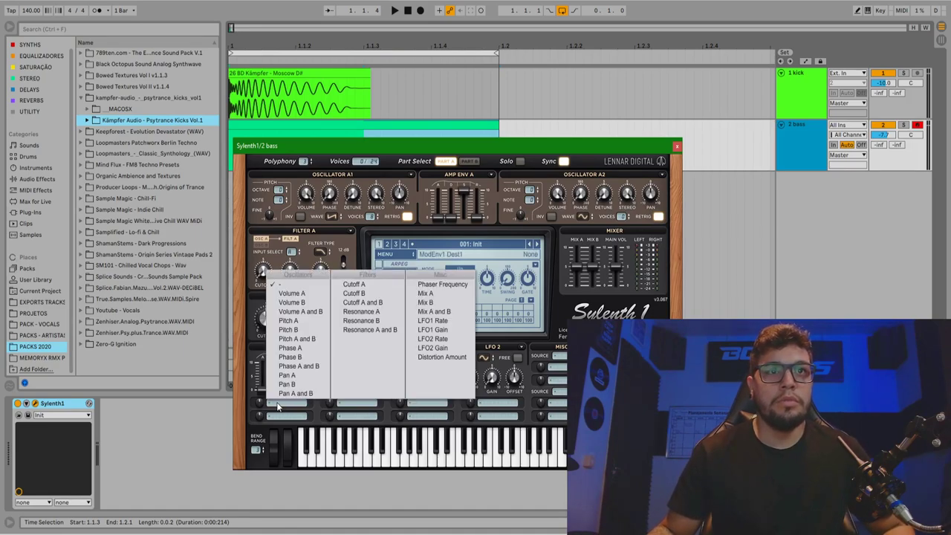
click(375, 304)
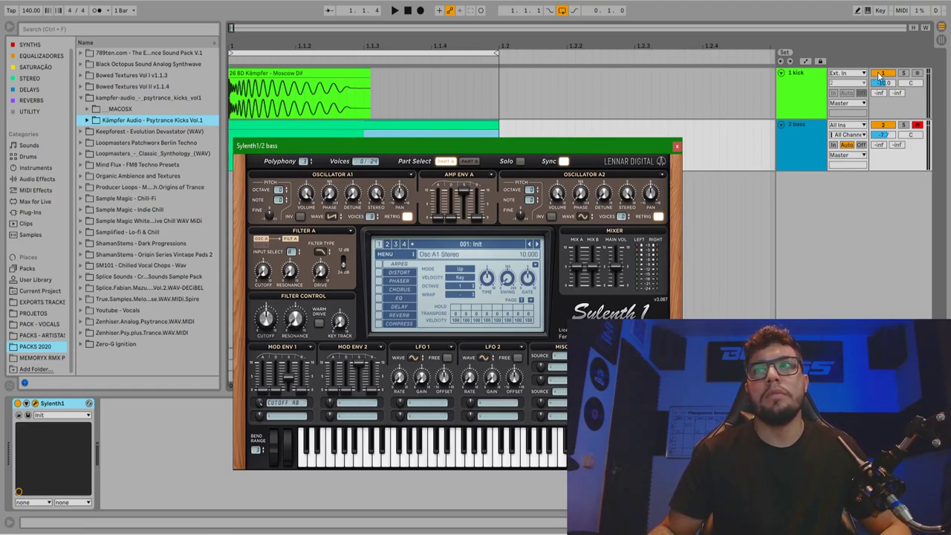
- Mute the kick track and play the one-beat bass clip in a loop
click(405, 121)
click(405, 123)
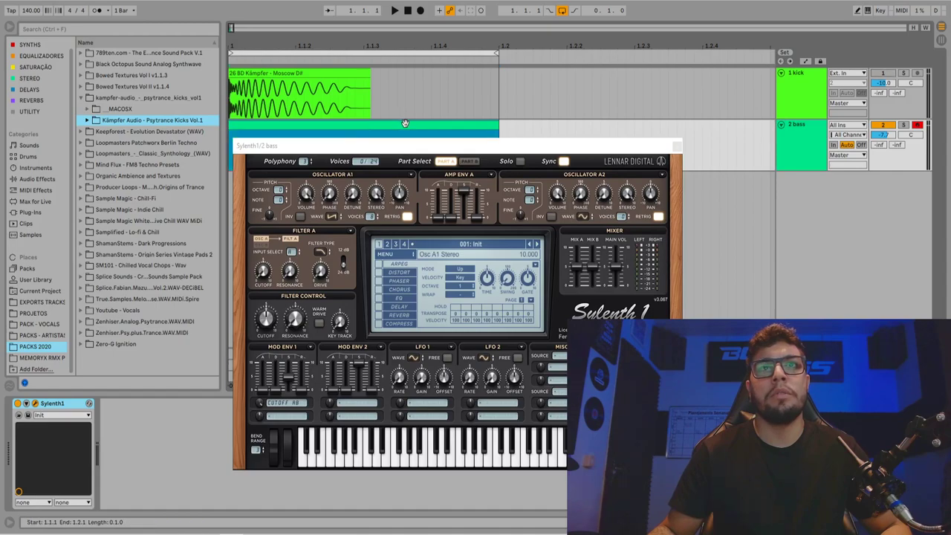
click(448, 171)
key(space)
- Adjust Mod Env 1's decay and set its sustain to about 5.27 while the bass plays, then stop playback
drag(439, 145, 434, 129)
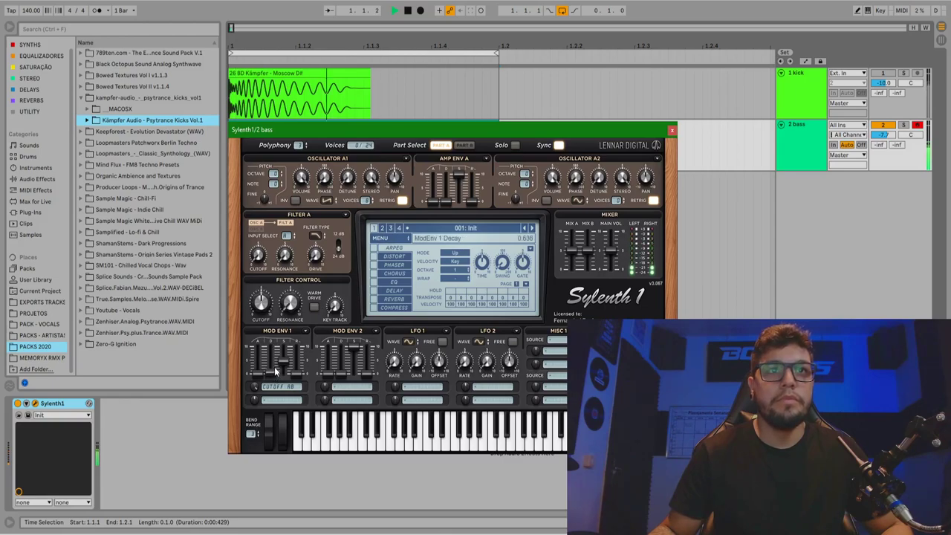
drag(275, 364, 285, 360)
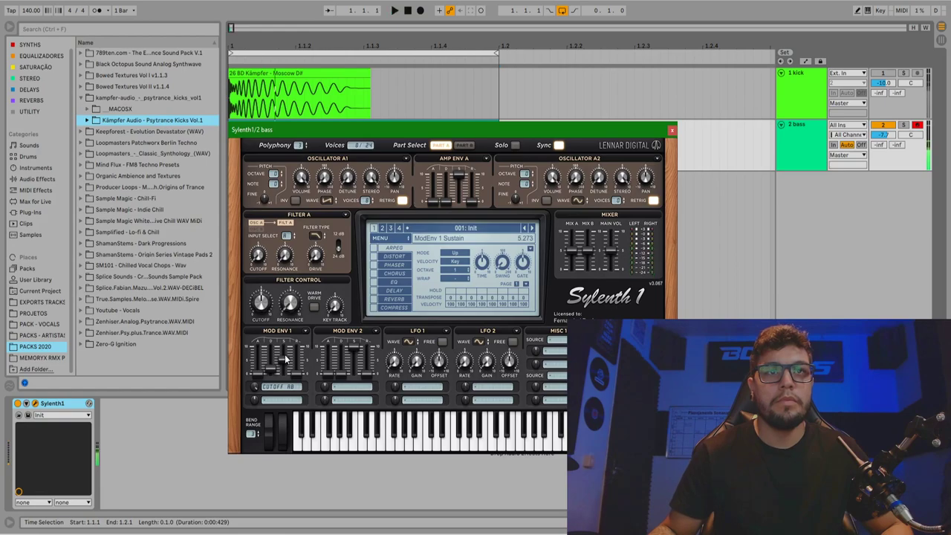
click(290, 353)
click(323, 366)
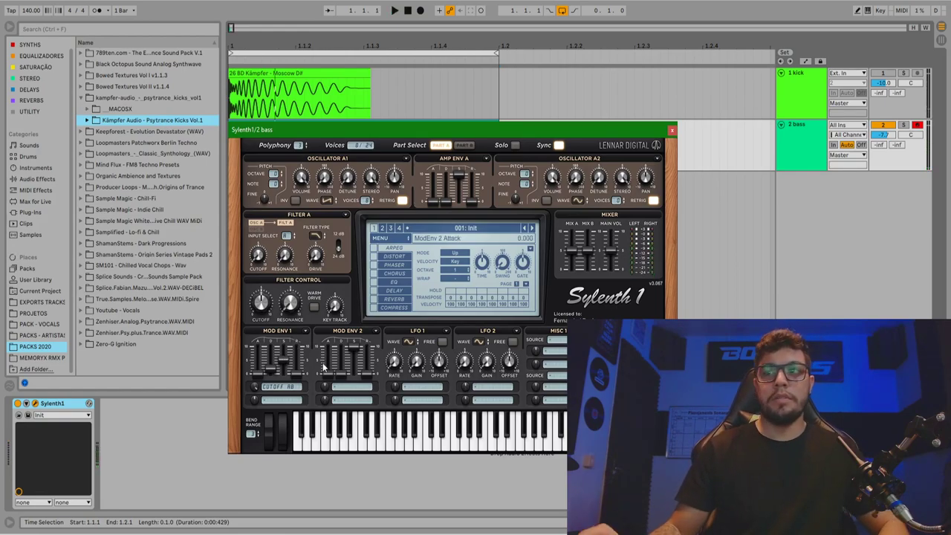
click(342, 362)
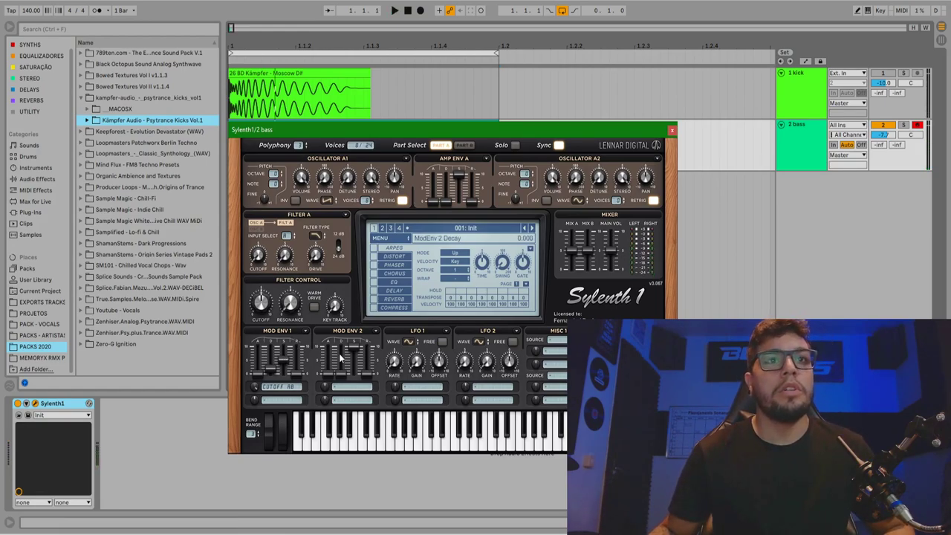
click(272, 349)
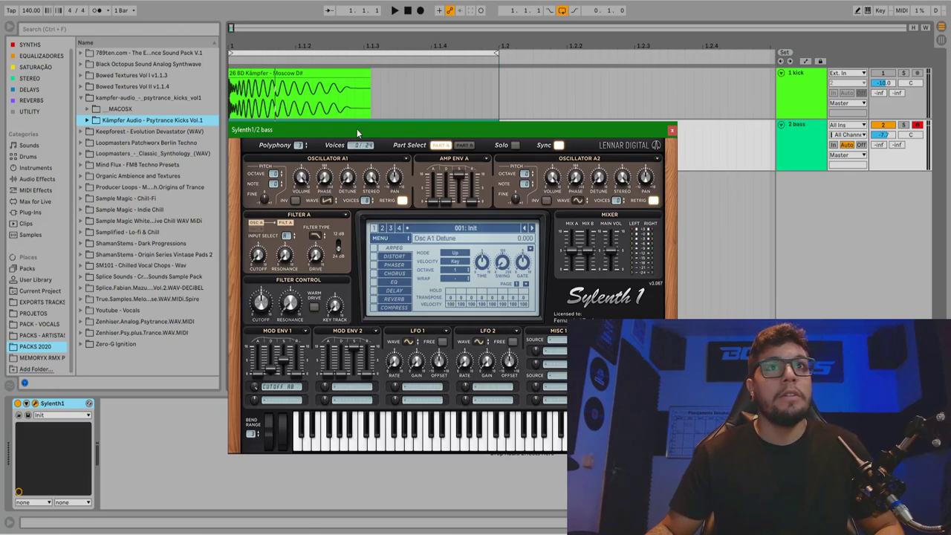
- Play kick and bass together and fine-tune Mod Env 1 by ear, setting sustain to about 5.14 and readjusting the decay
drag(357, 129, 309, 135)
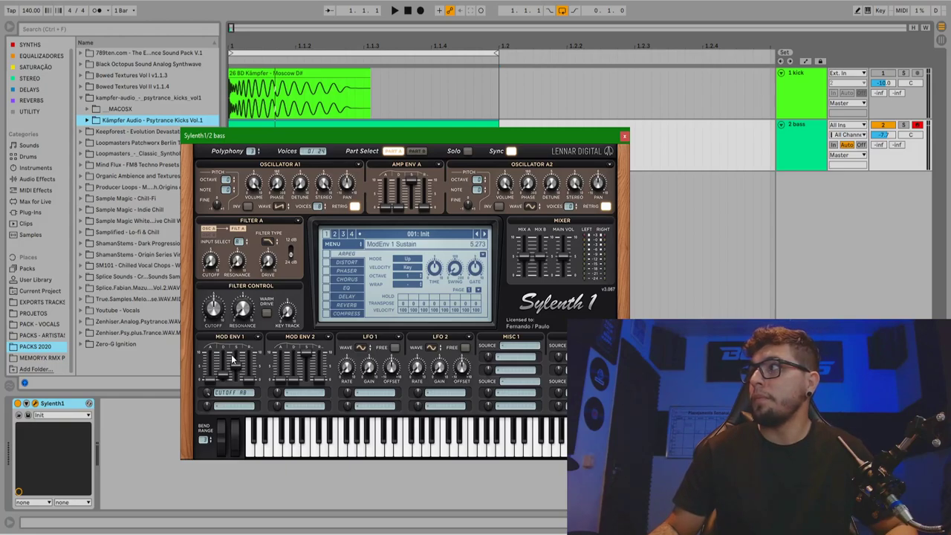
key(space)
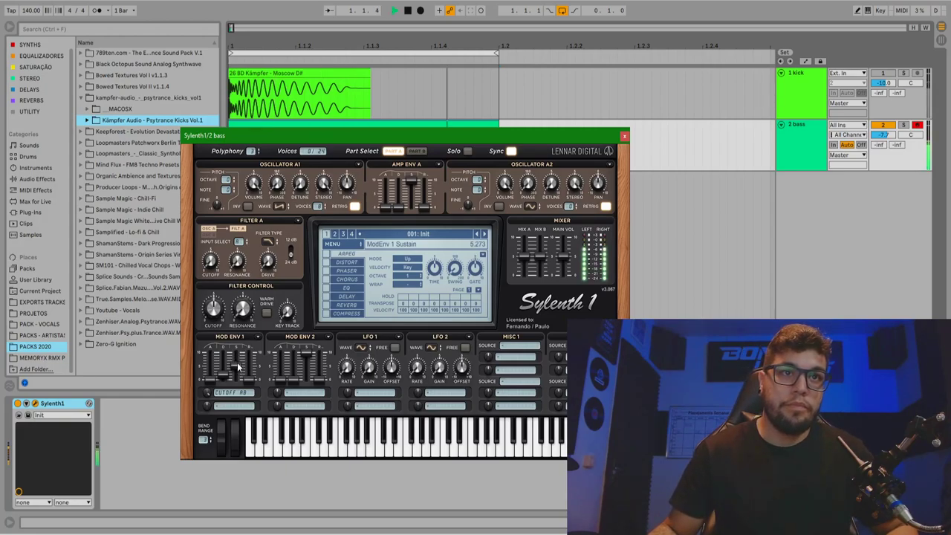
drag(239, 369, 239, 362)
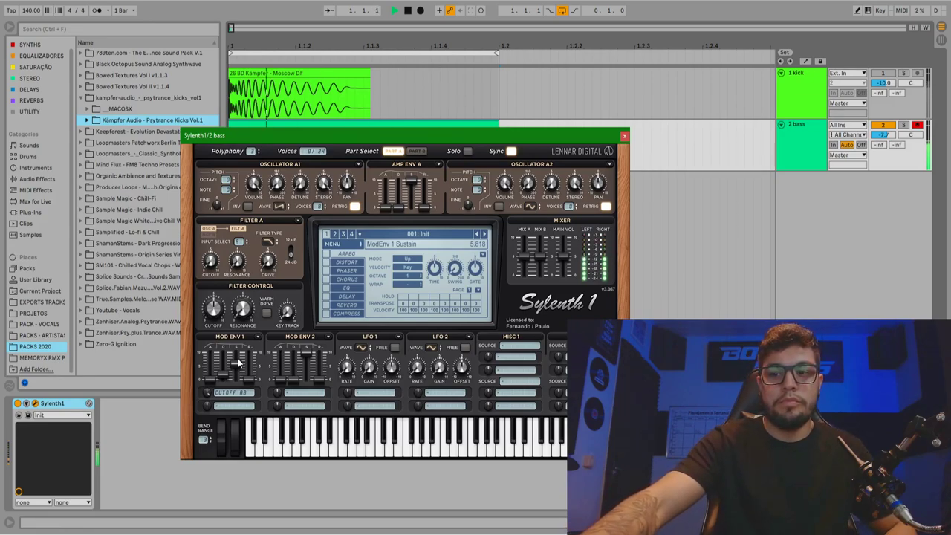
drag(221, 364, 224, 391)
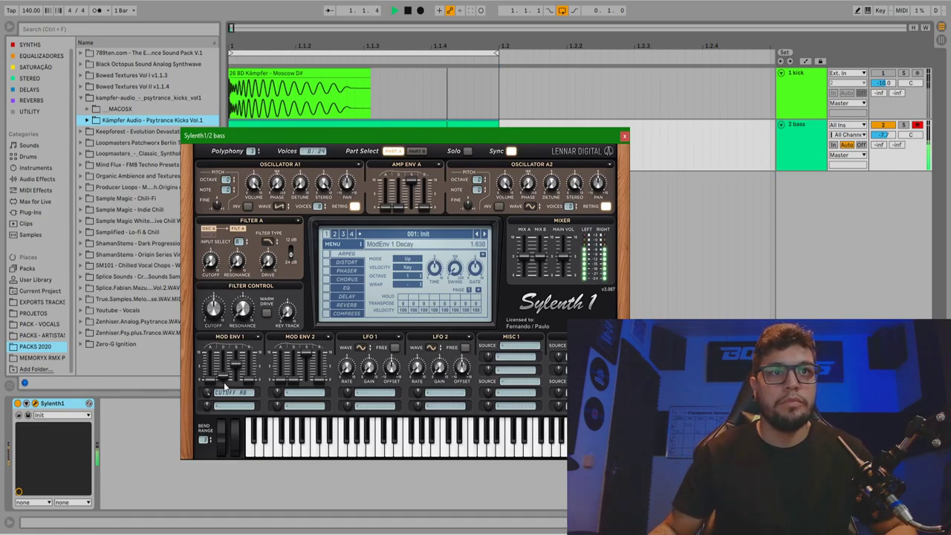
click(233, 364)
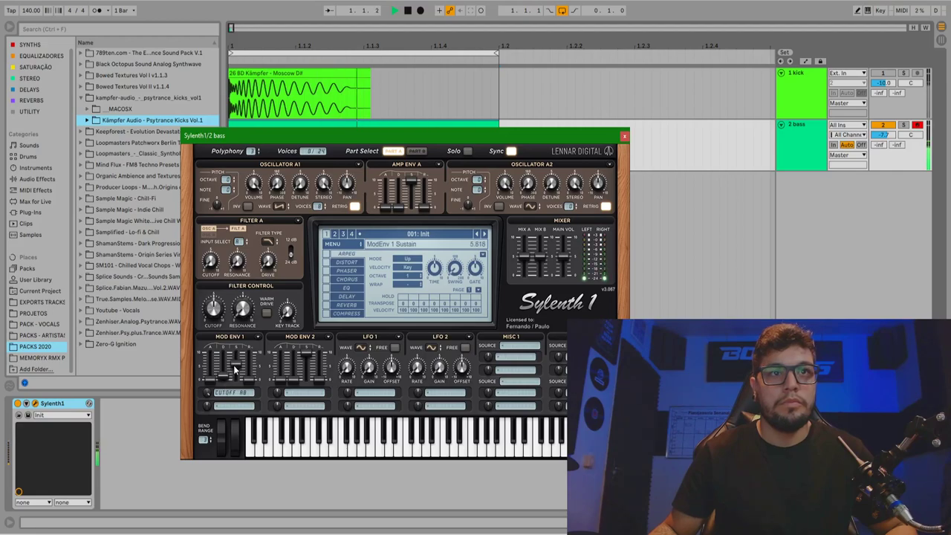
mouse_move(236, 364)
mouse_down()
mouse_move(237, 381)
mouse_move(227, 374)
mouse_move(235, 367)
mouse_up()
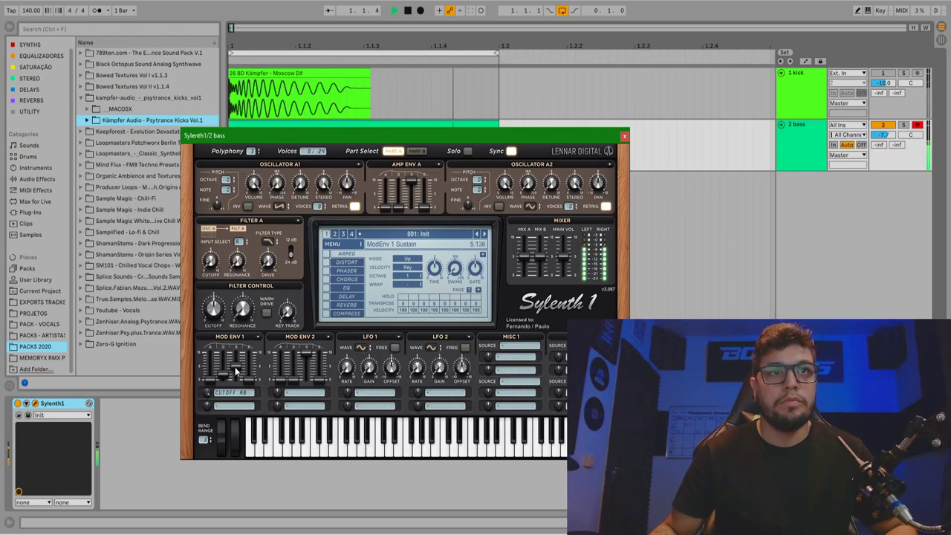
mouse_move(227, 373)
mouse_down()
mouse_move(223, 412)
mouse_move(225, 374)
mouse_up()
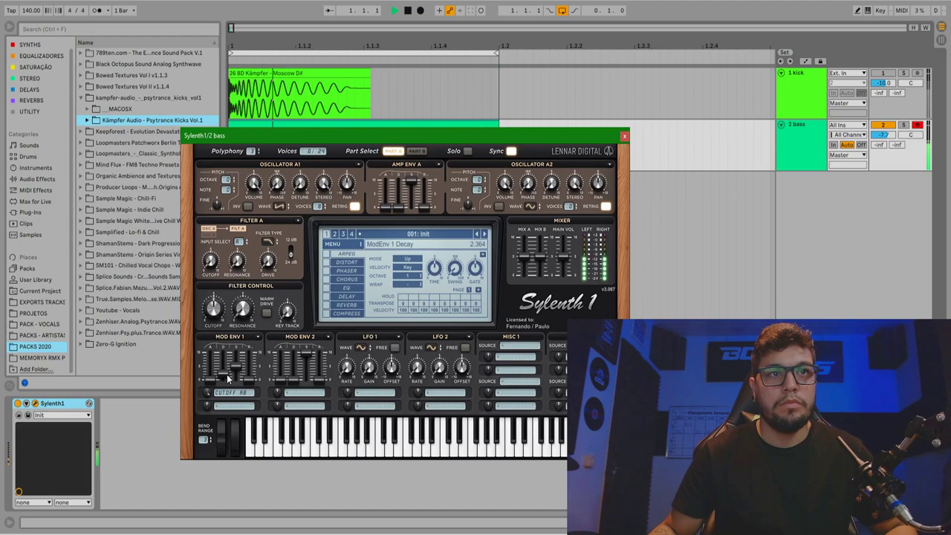
drag(226, 375, 225, 376)
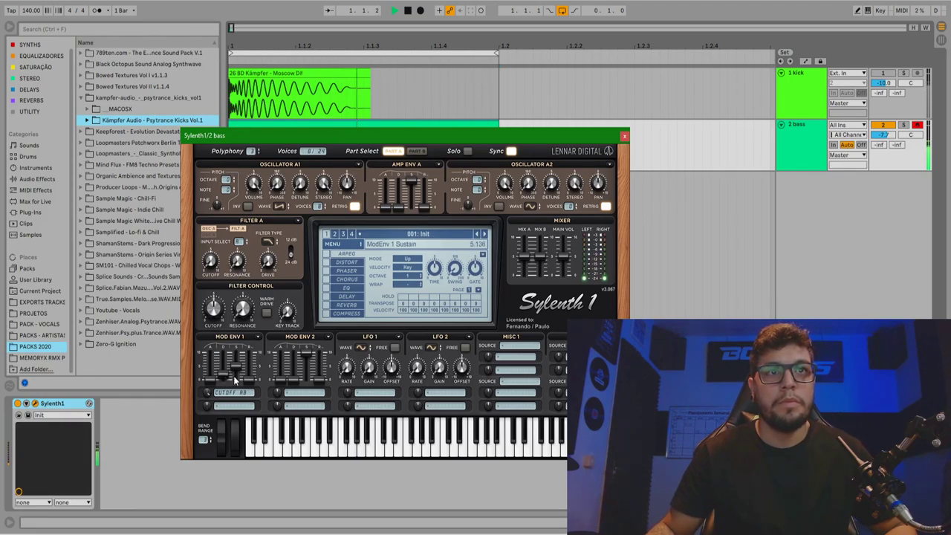
click(252, 375)
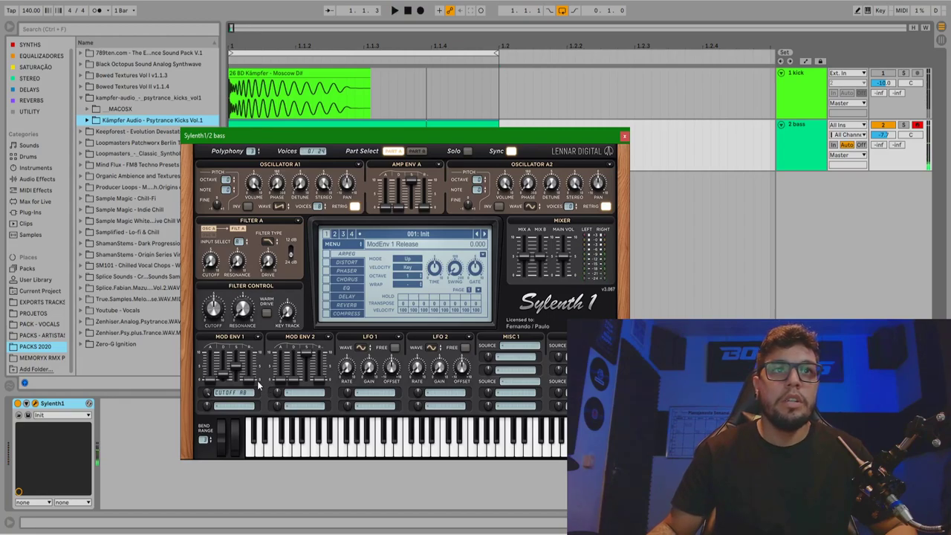
- Lower Mod Env 2's sustain fully to zero and assign Cutoff A and B as its first destination
click(300, 378)
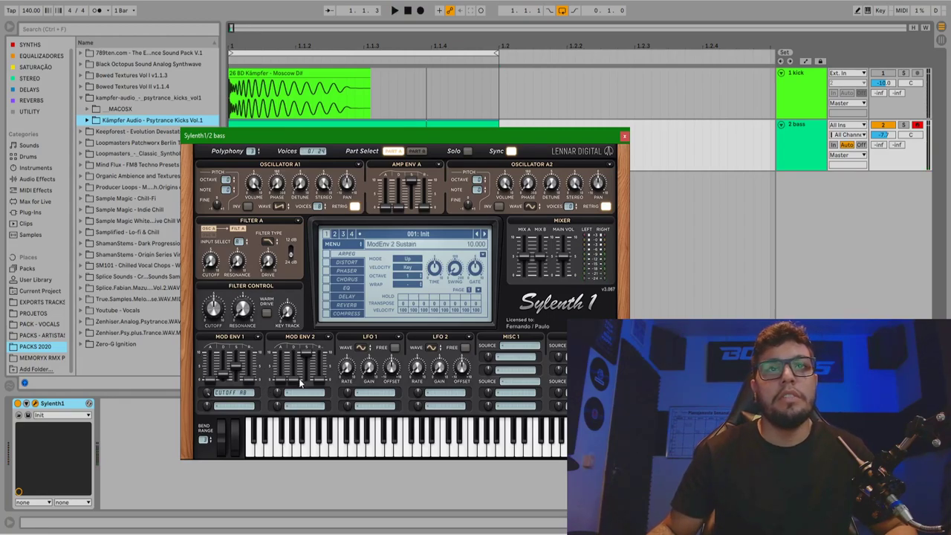
drag(307, 357, 323, 435)
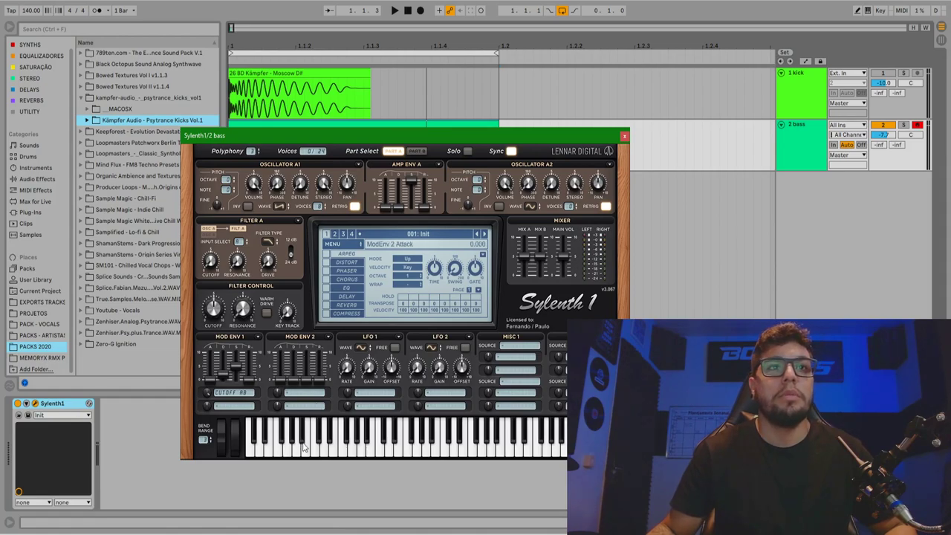
click(312, 390)
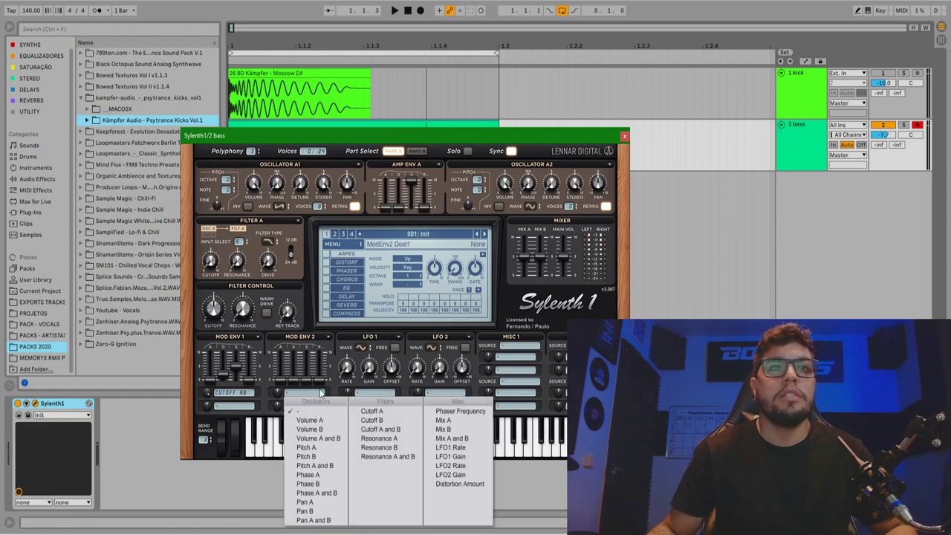
click(392, 436)
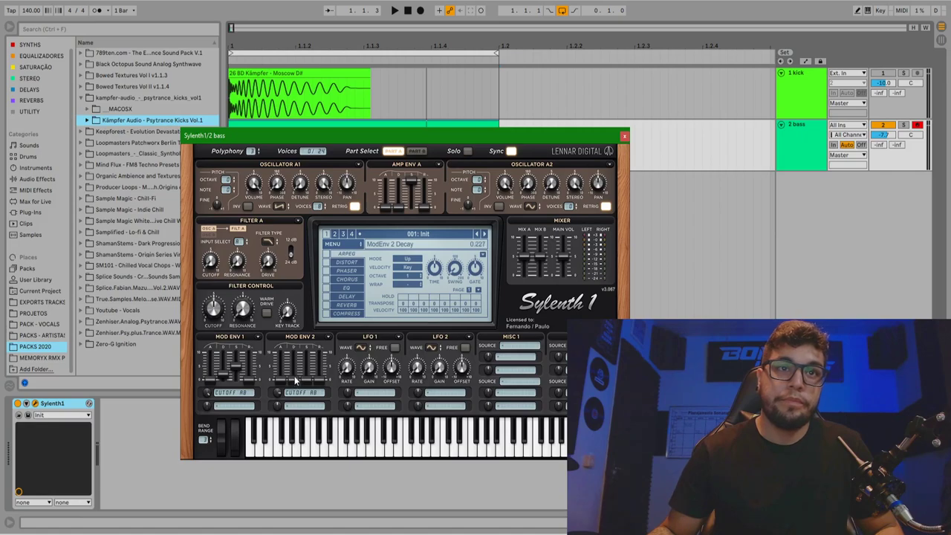
- Play kick and bass together and tune Mod Env 2's decay by ear to about 0.82, then stop playback
key(space)
drag(298, 371, 298, 396)
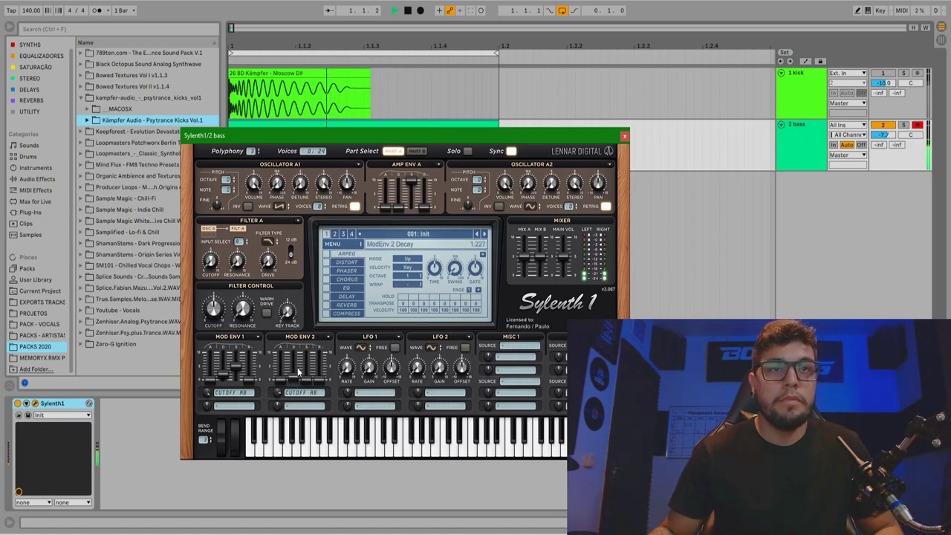
key(space)
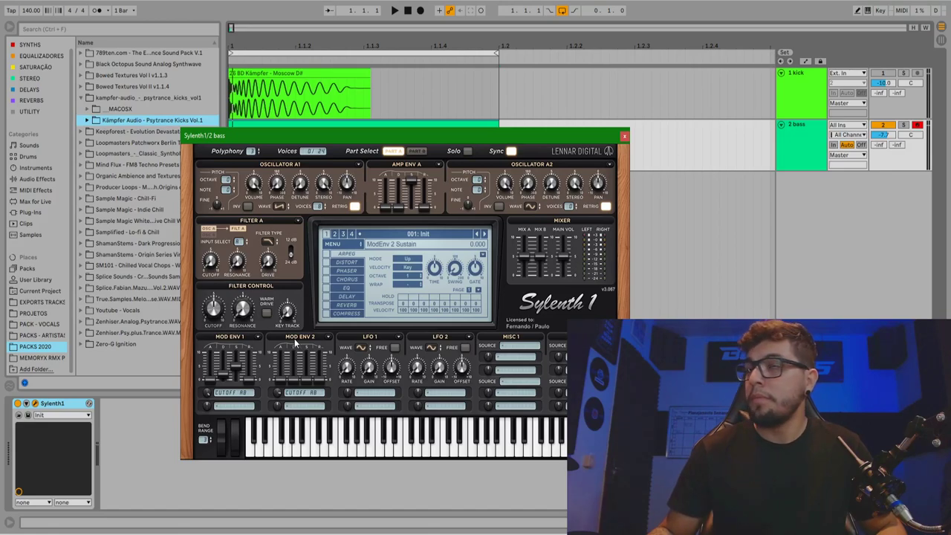
key(space)
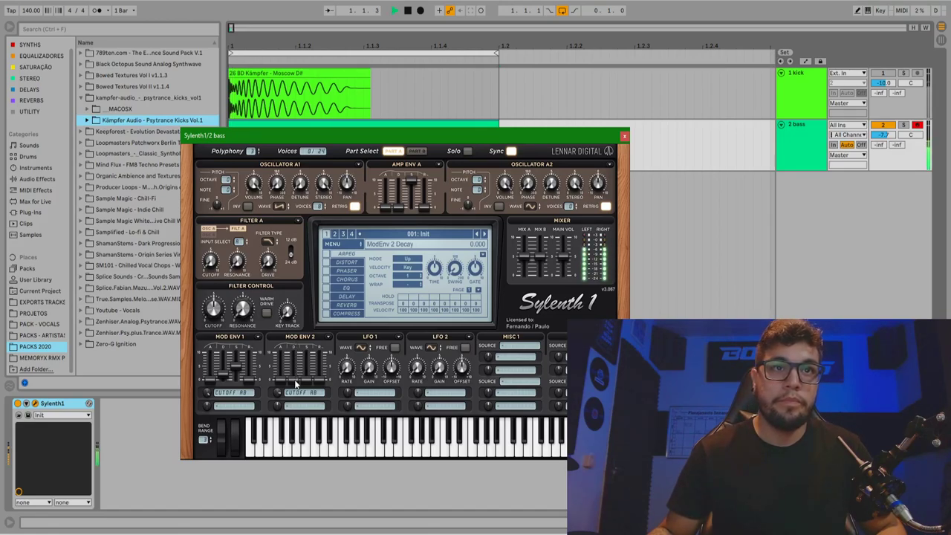
scroll(296, 375, up, 3)
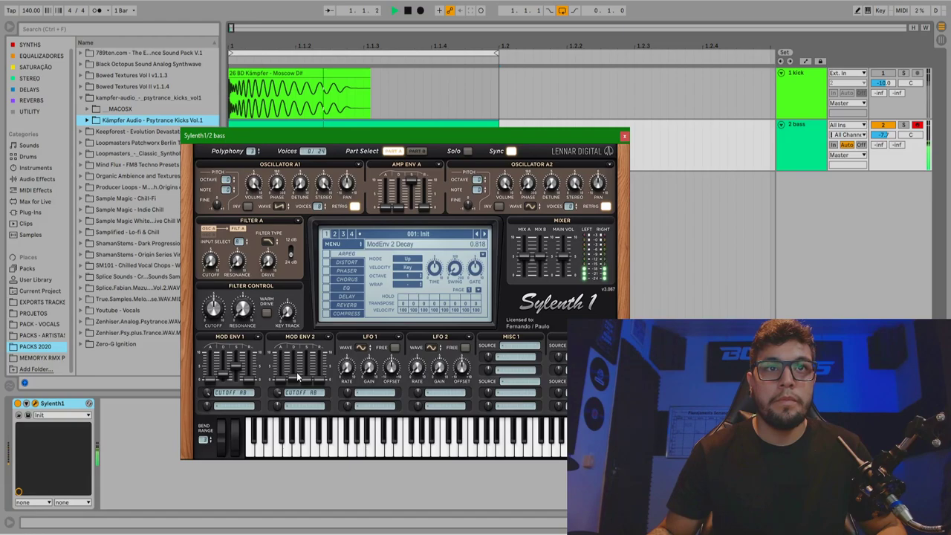
key(space)
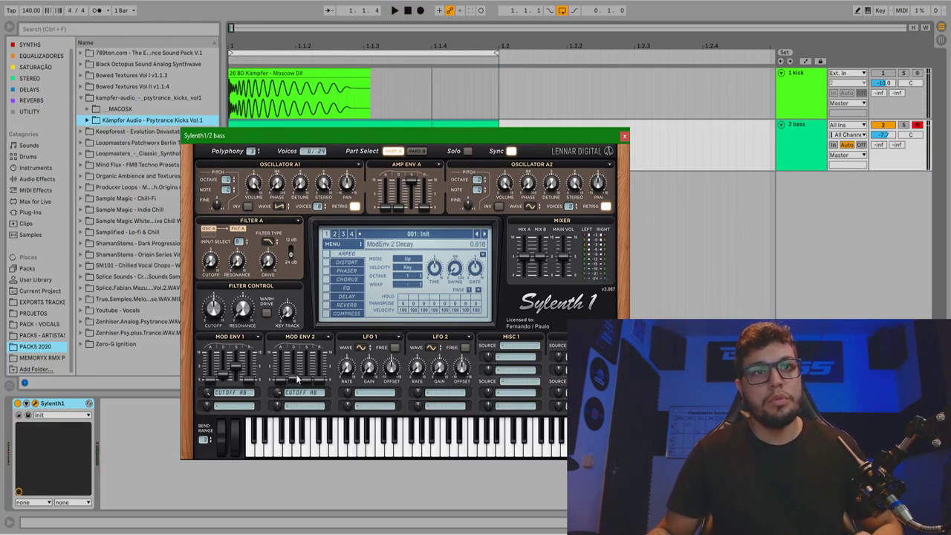
- Try different amounts for Mod Env 2's cutoff destination, bringing it to about 9.07 while the loop plays, then stop playback
mouse_move(278, 393)
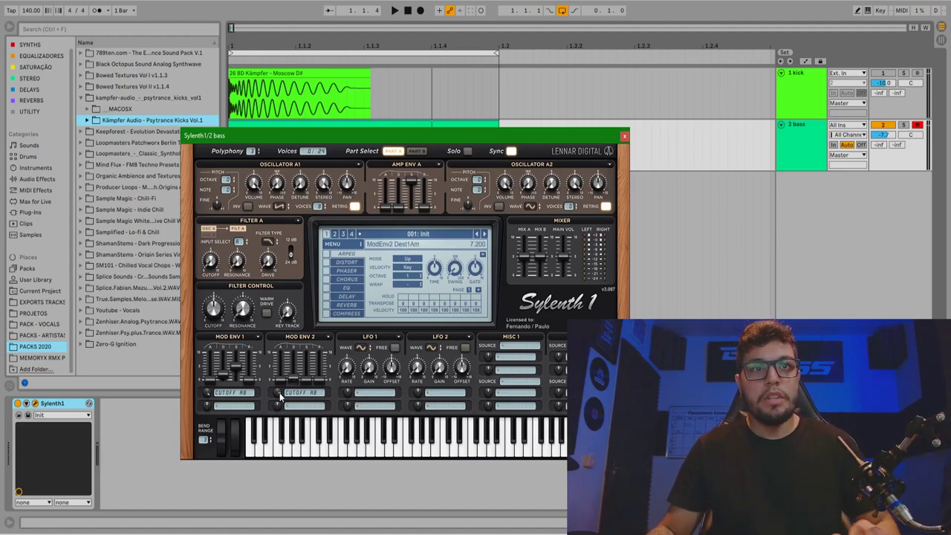
drag(279, 392, 278, 412)
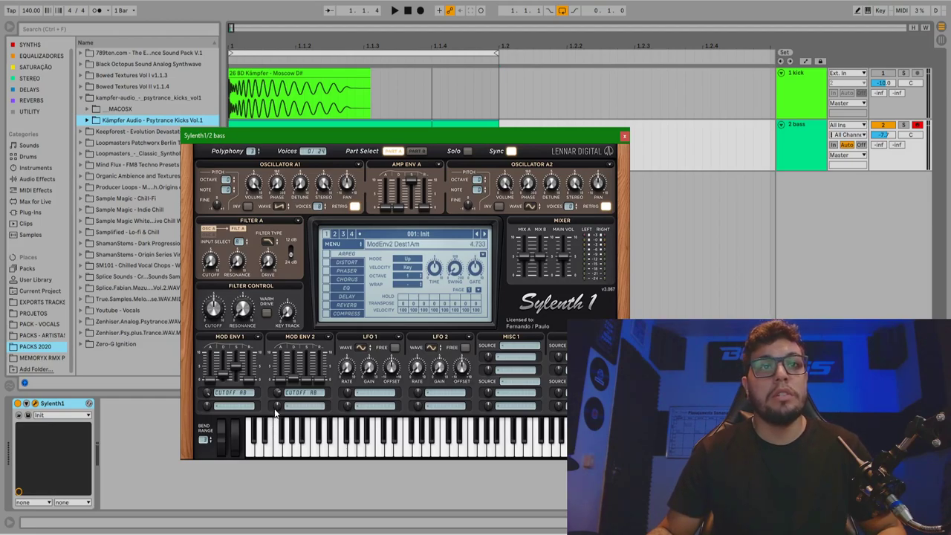
drag(281, 392, 288, 370)
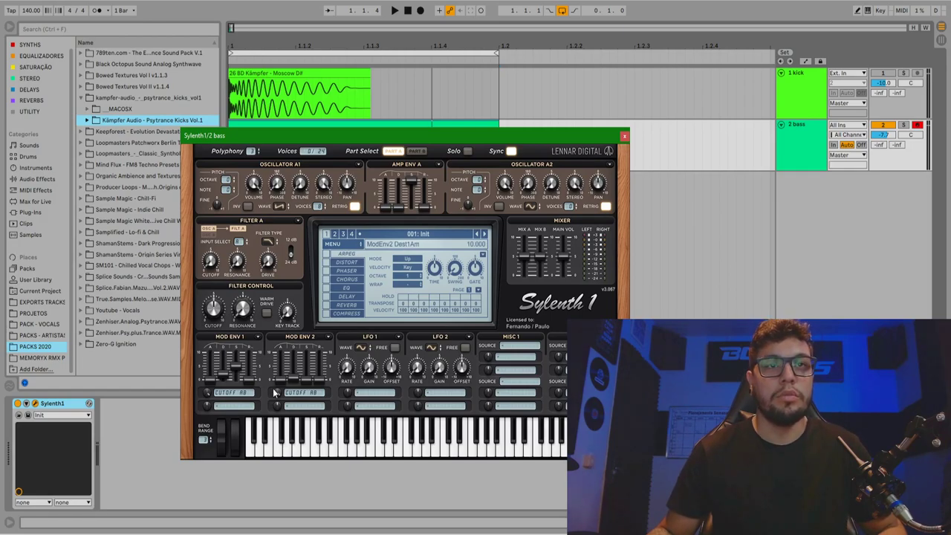
key(space)
mouse_move(276, 402)
mouse_down()
mouse_move(286, 372)
mouse_move(269, 457)
mouse_move(290, 368)
mouse_move(280, 394)
mouse_up()
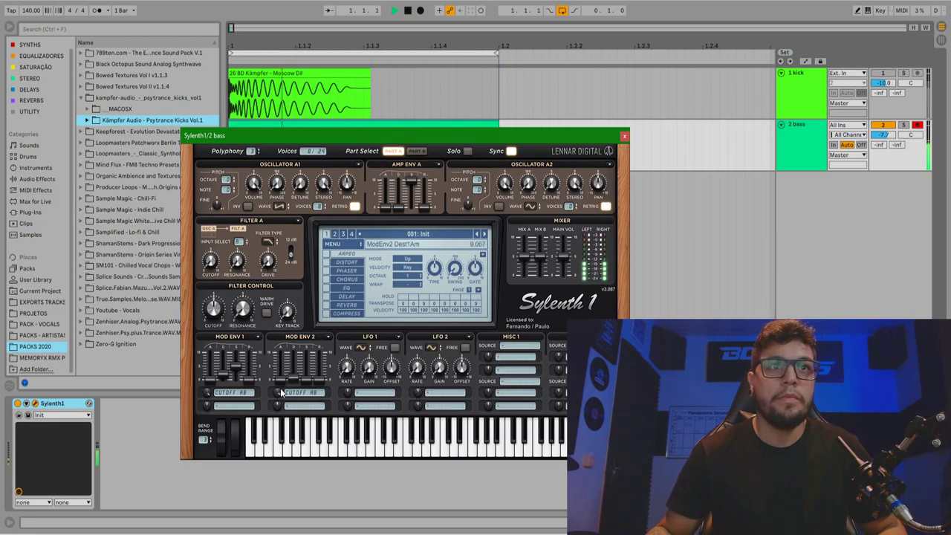
drag(233, 373, 233, 382)
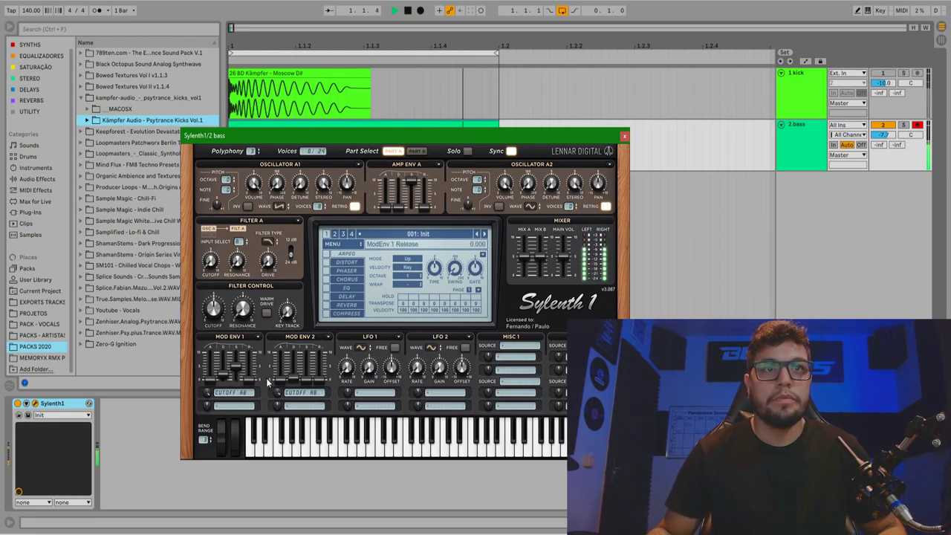
key(space)
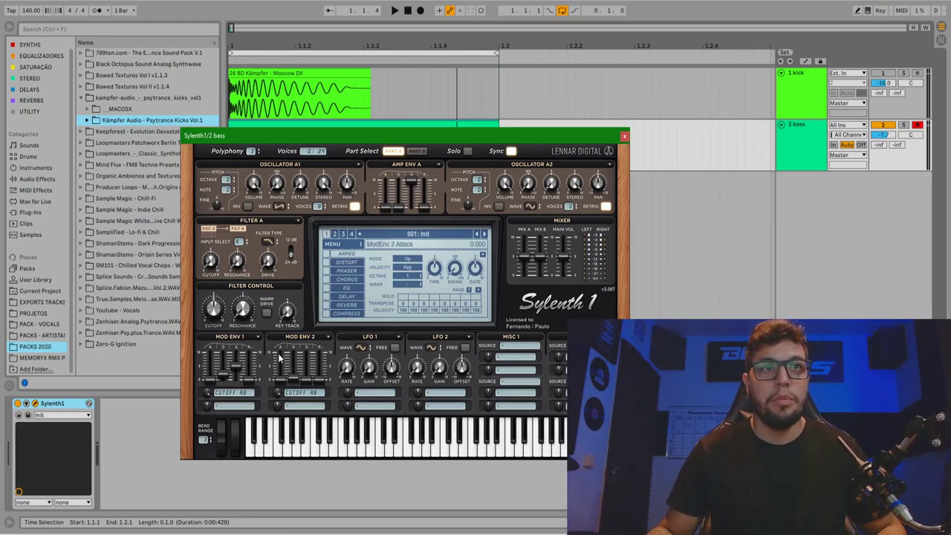
- Move the Sylenth1 window aside and open the bass clip to examine its MIDI note up close
drag(353, 134, 381, 320)
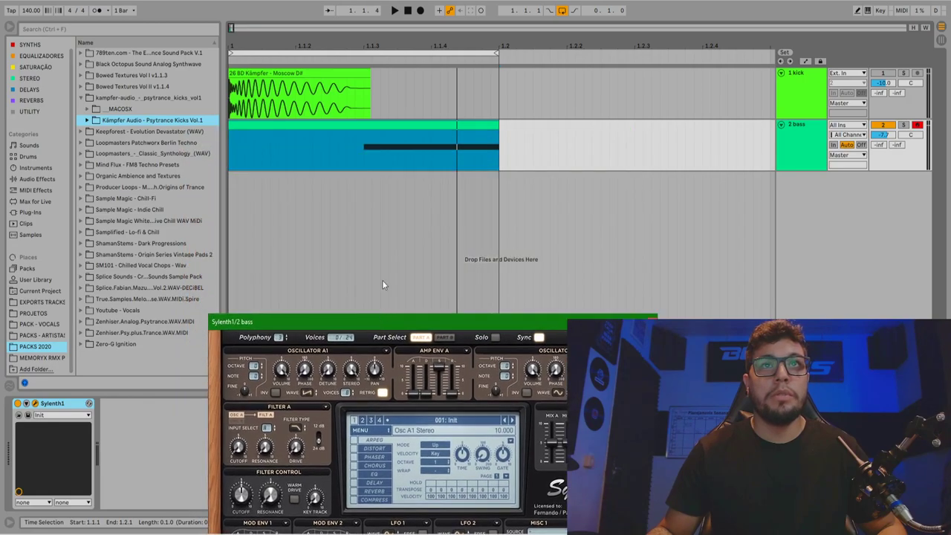
double_click(393, 126)
drag(551, 321, 381, 94)
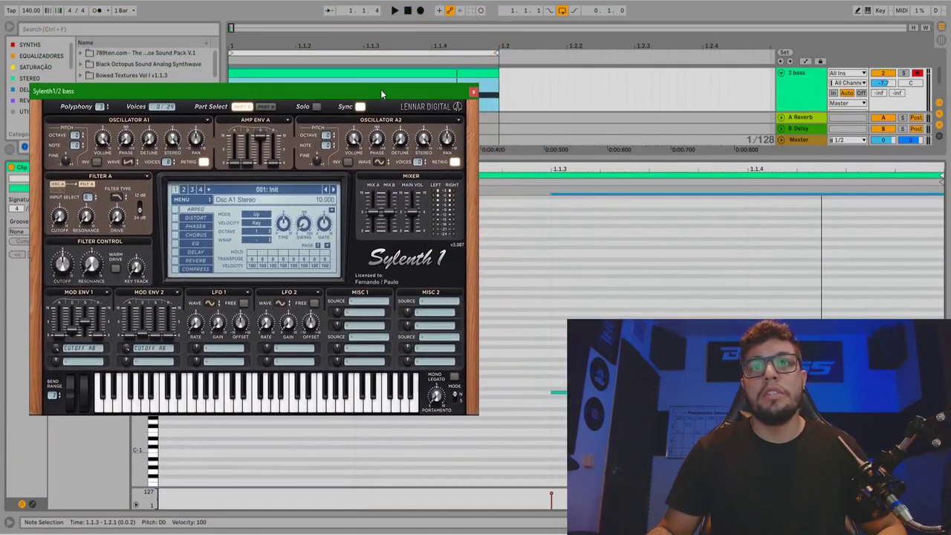
click(609, 303)
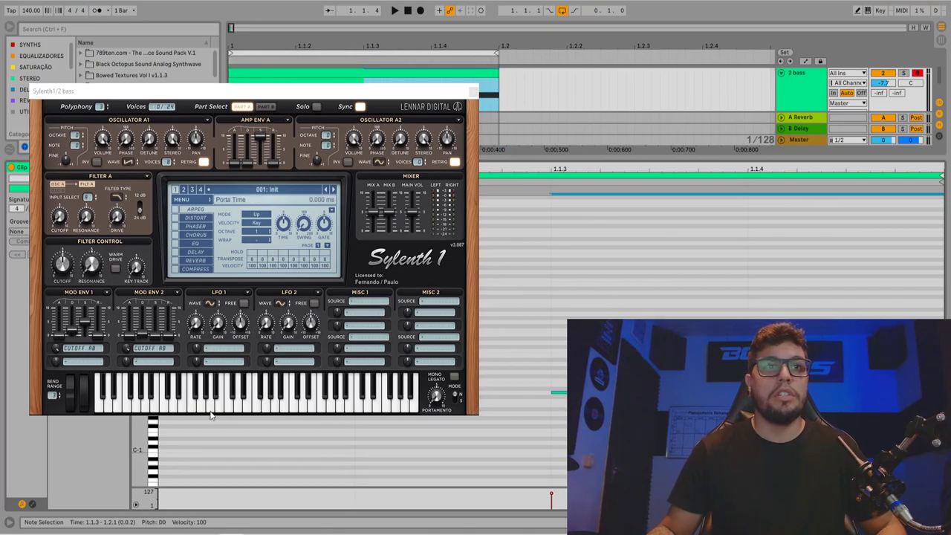
scroll(187, 425, down, 3)
click(593, 308)
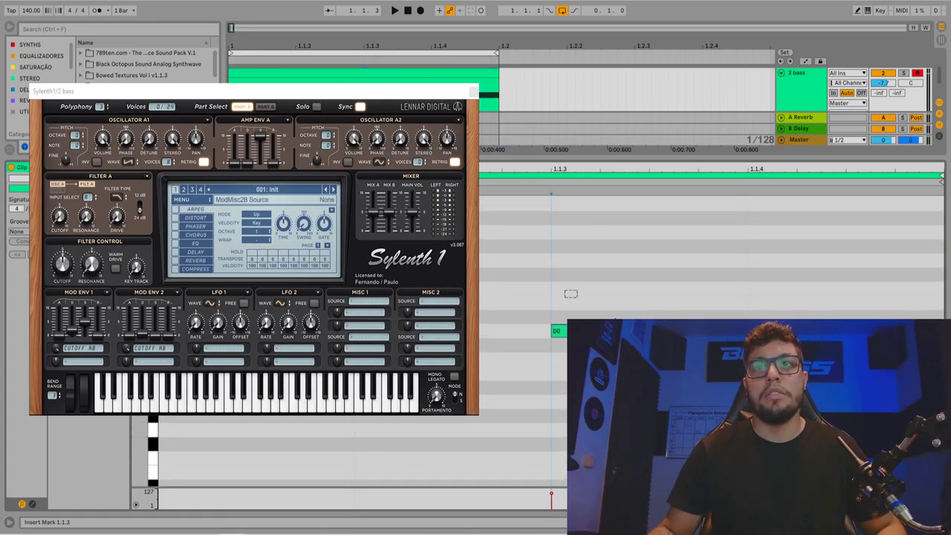
- Return to the bass track's device view and reposition the Sylenth1 window over the arrangement
click(808, 82)
drag(410, 93, 614, 196)
click(451, 129)
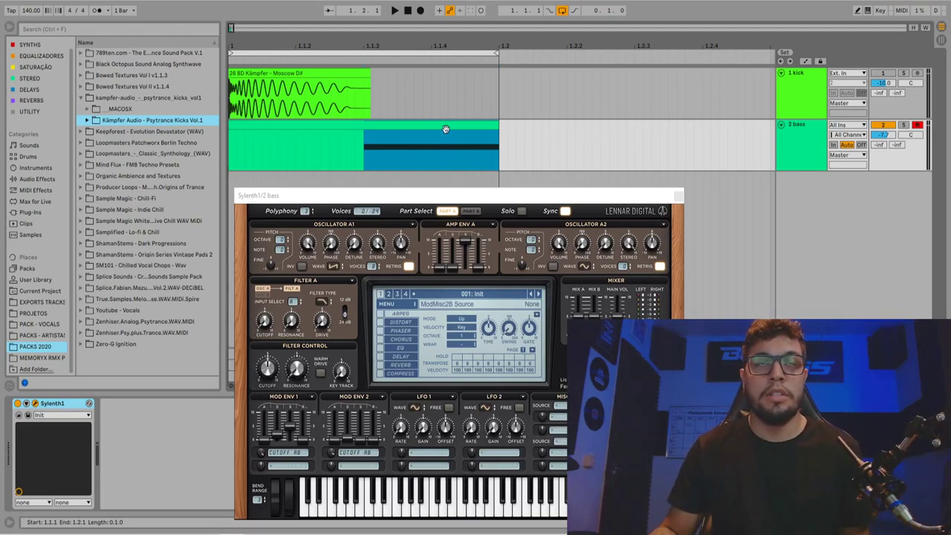
click(446, 130)
drag(461, 195, 474, 112)
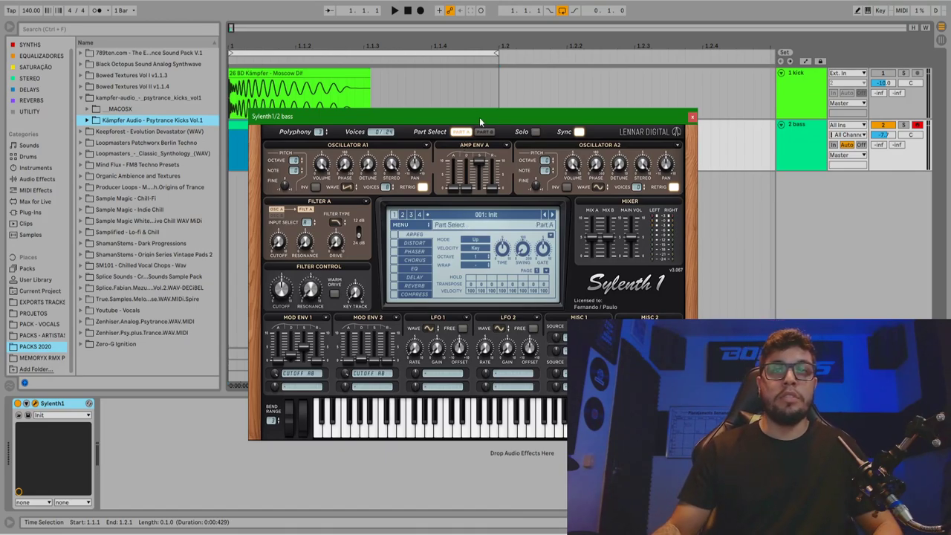
drag(479, 118, 432, 141)
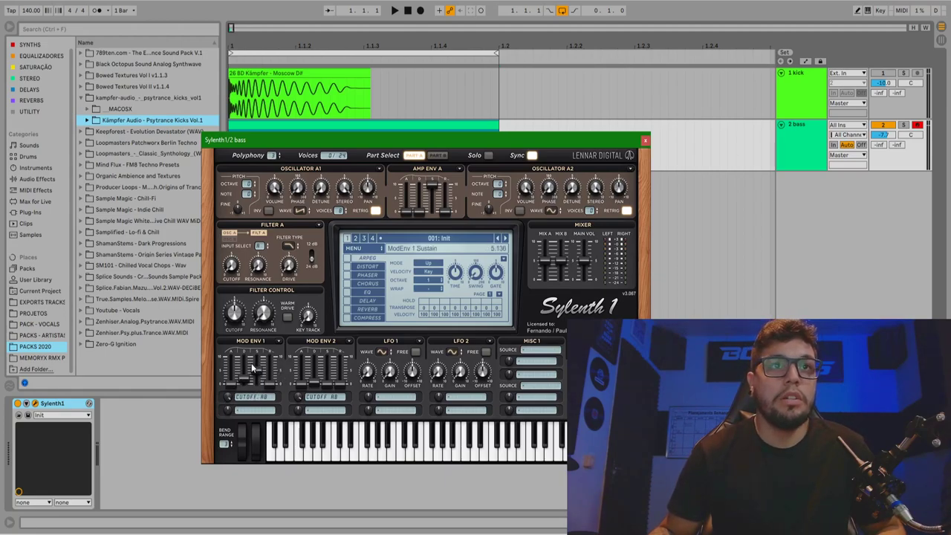
- Play the loop and readjust Mod Env 1 by ear, setting decay to about 1.91 and fine-tuning the sustain
key(space)
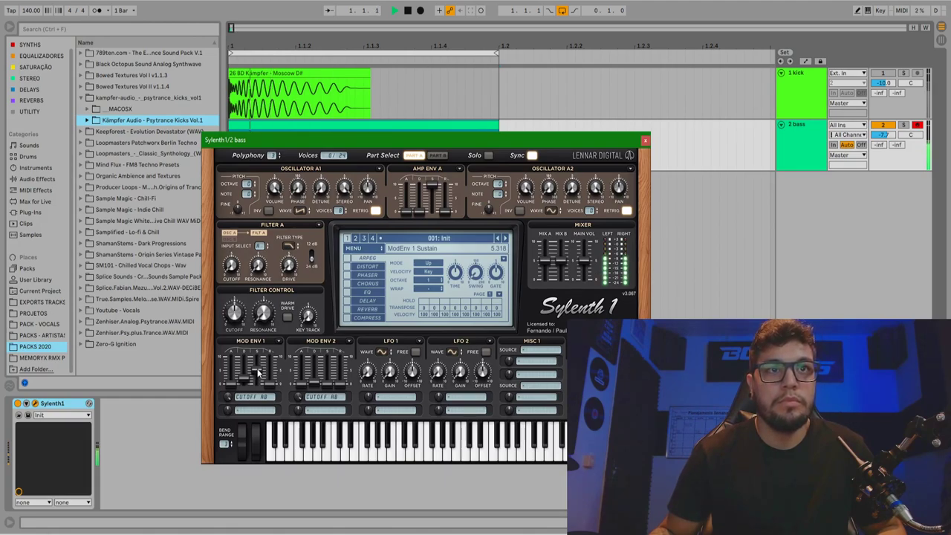
drag(246, 381, 249, 383)
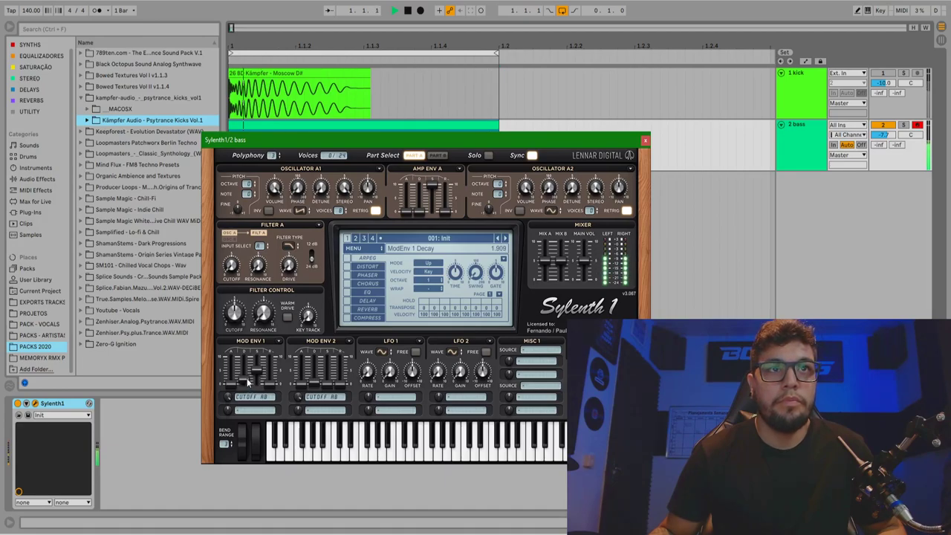
drag(250, 366, 255, 371)
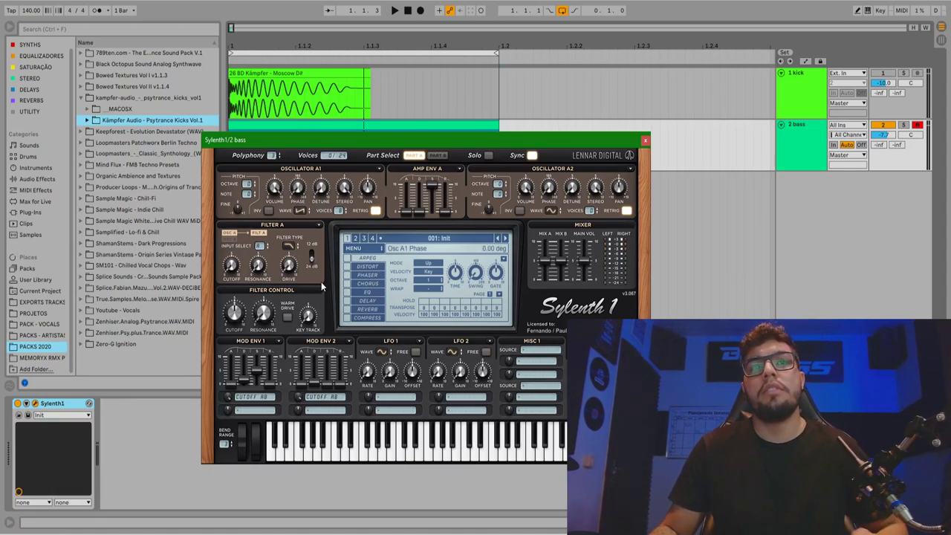
- Open the kick clip's sample with the Sylenth1 window moved aside and examine its waveform cycles up close
drag(297, 188, 359, 270)
double_click(320, 89)
drag(428, 277, 658, 112)
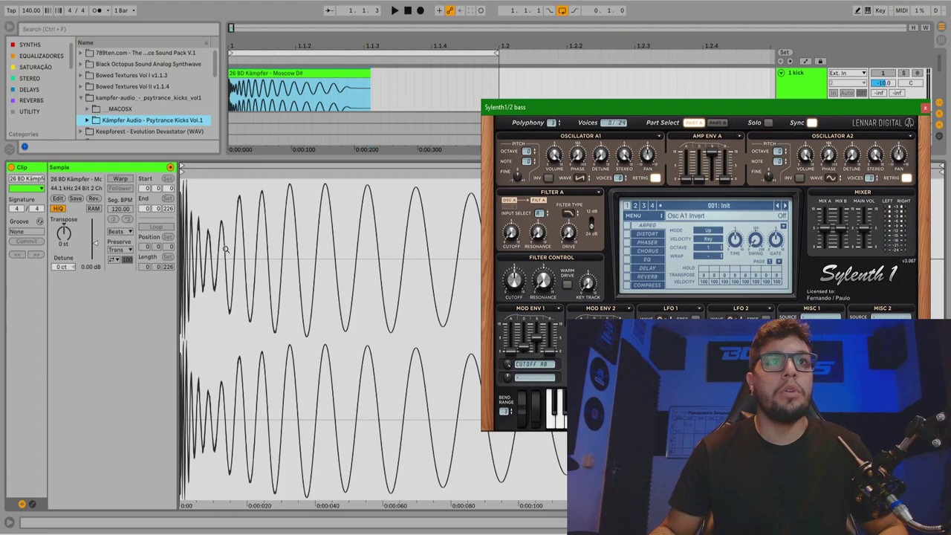
drag(302, 176, 308, 194)
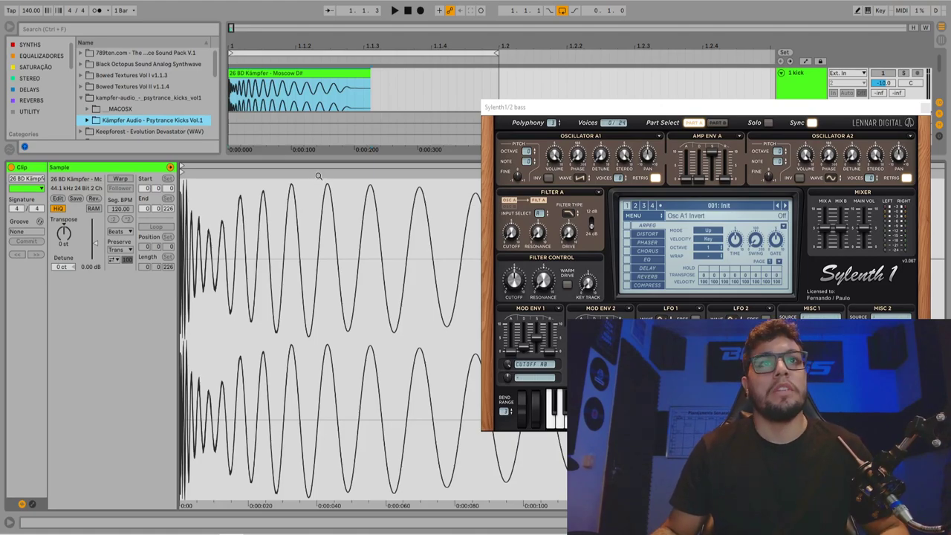
scroll(332, 177, up, 2)
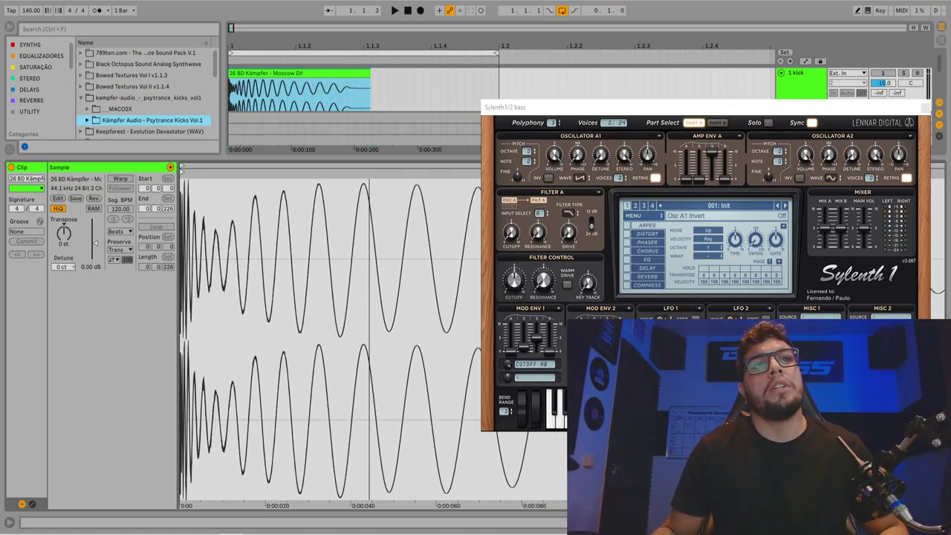
click(372, 176)
drag(373, 176, 332, 176)
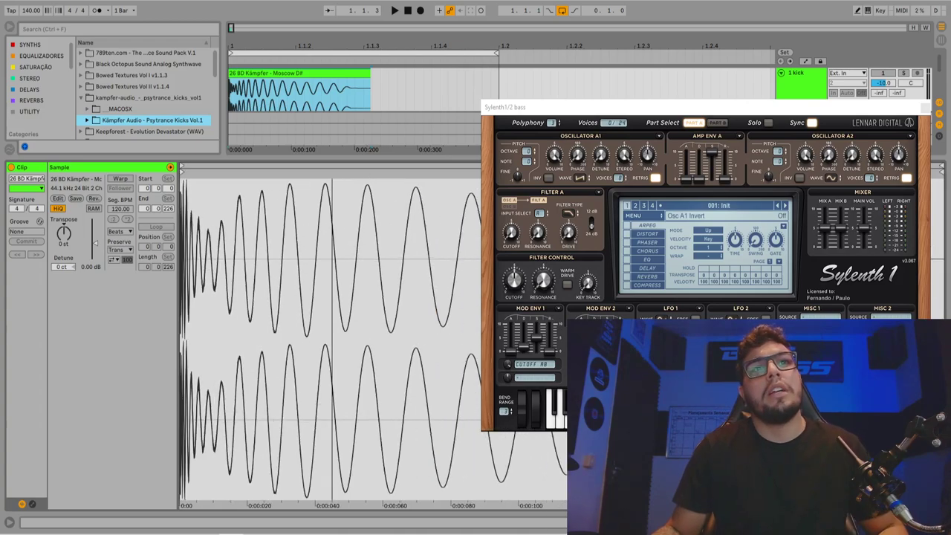
- Bring the Sylenth1 window beside the kick waveform, try different Oscillator A1 phase settings, and reset the phase to 0 degrees
drag(563, 111, 456, 98)
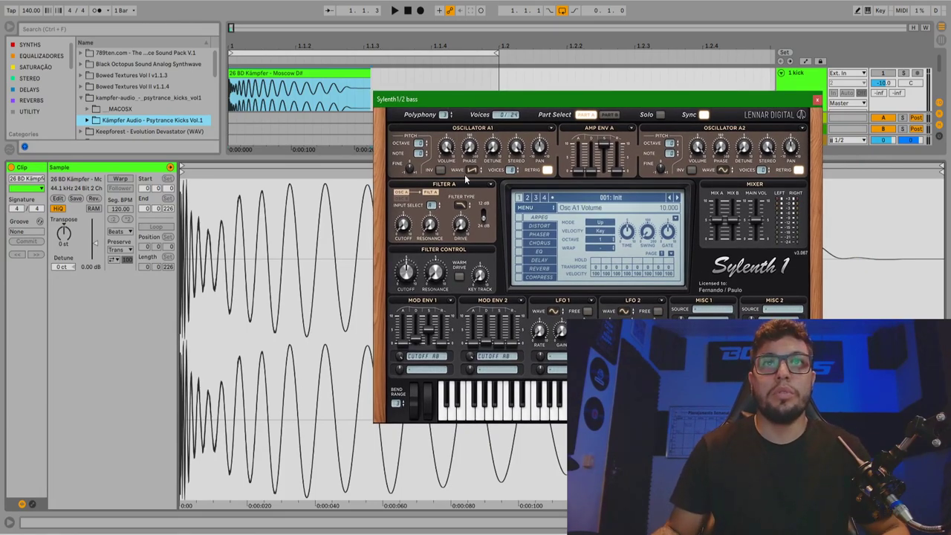
drag(473, 169, 482, 97)
drag(471, 154, 479, 117)
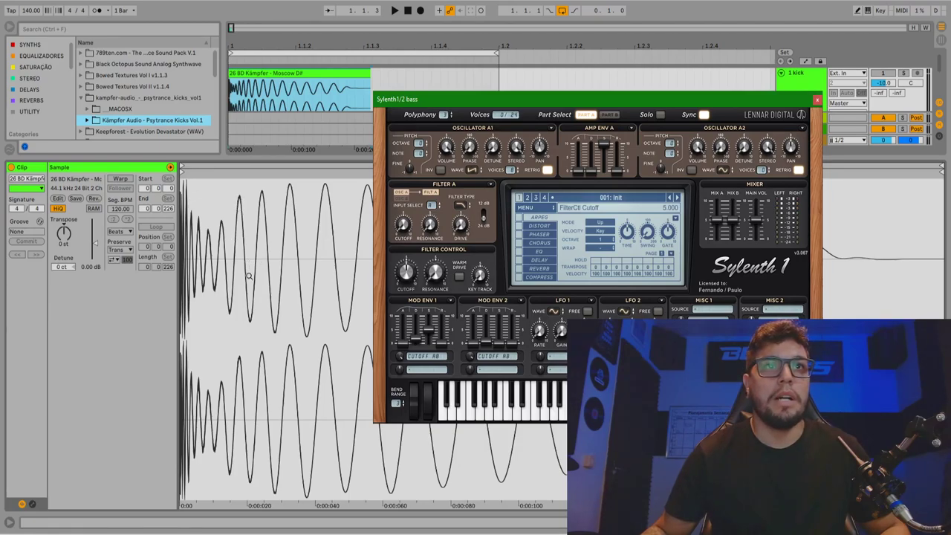
ctrl+click(470, 146)
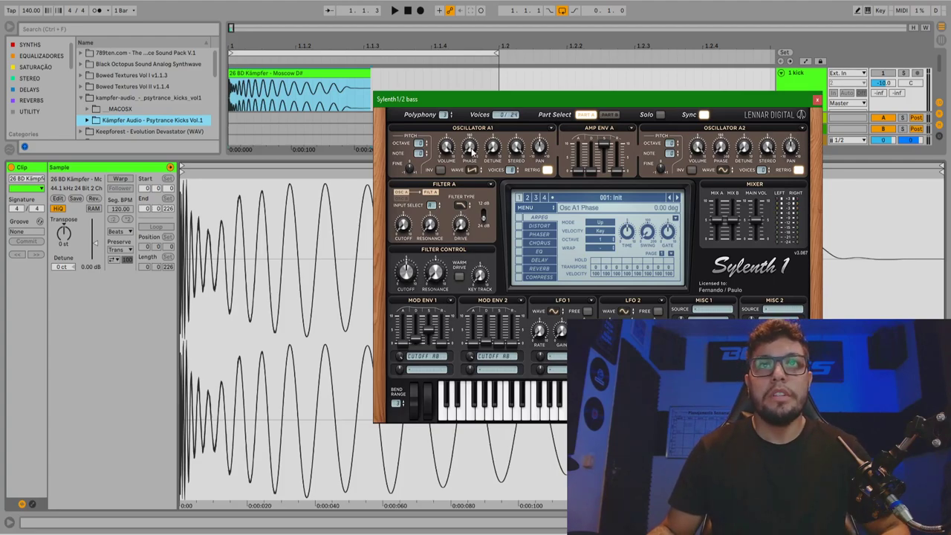
- Set Oscillator A1's phase to about 93.6 degrees, reposition the Sylenth1 window and play the loop
drag(483, 118, 481, 136)
drag(475, 101, 472, 107)
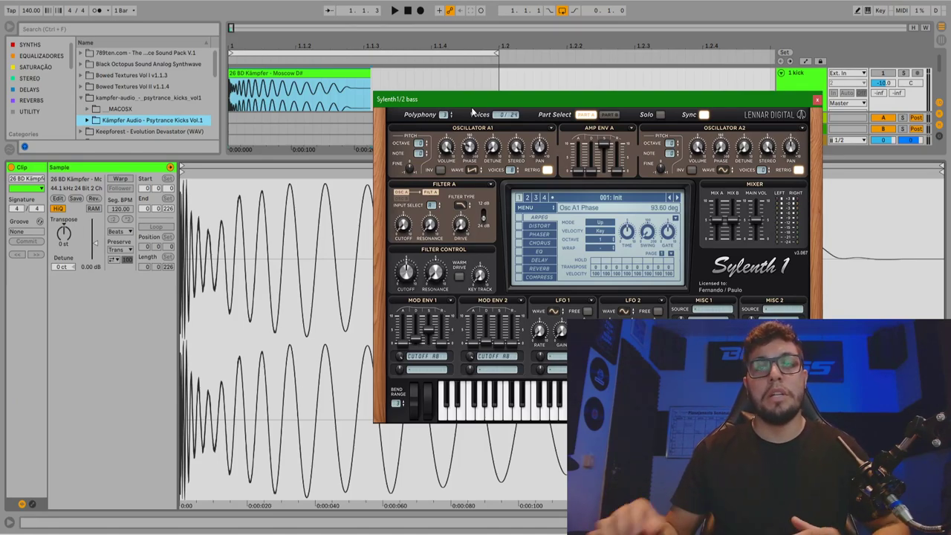
drag(479, 98, 404, 105)
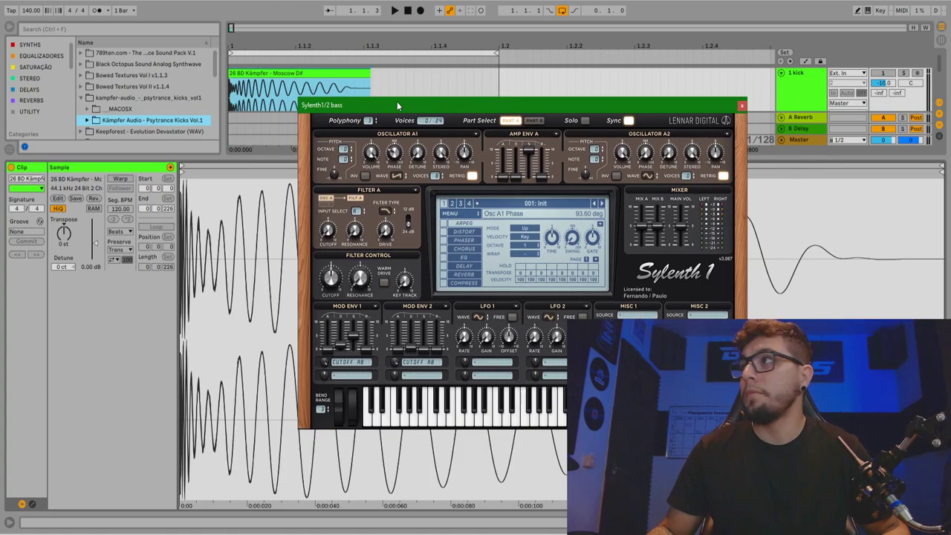
key(space)
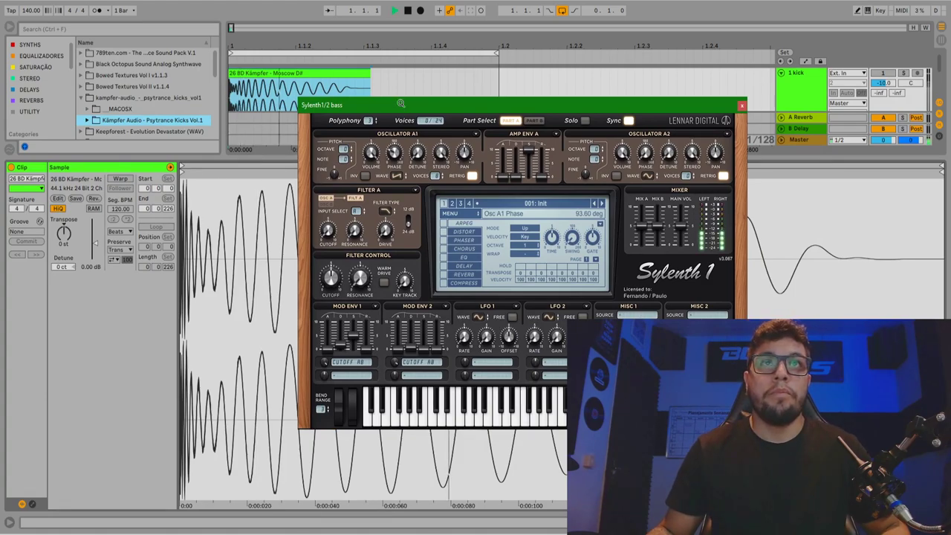
- Reposition the Sylenth1 window and try Oscillator A1 phase settings between 0 and about 114 degrees while the loop plays
drag(399, 102, 354, 109)
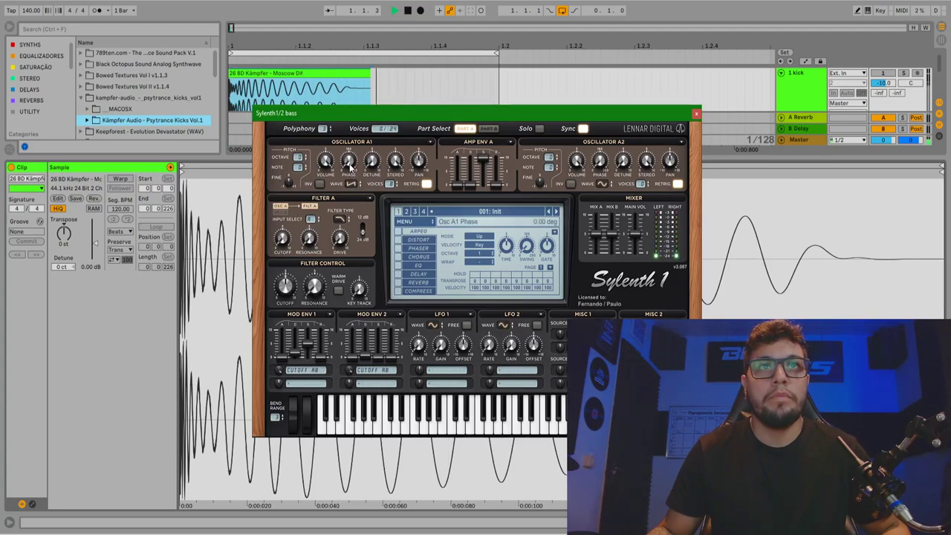
drag(350, 163, 351, 168)
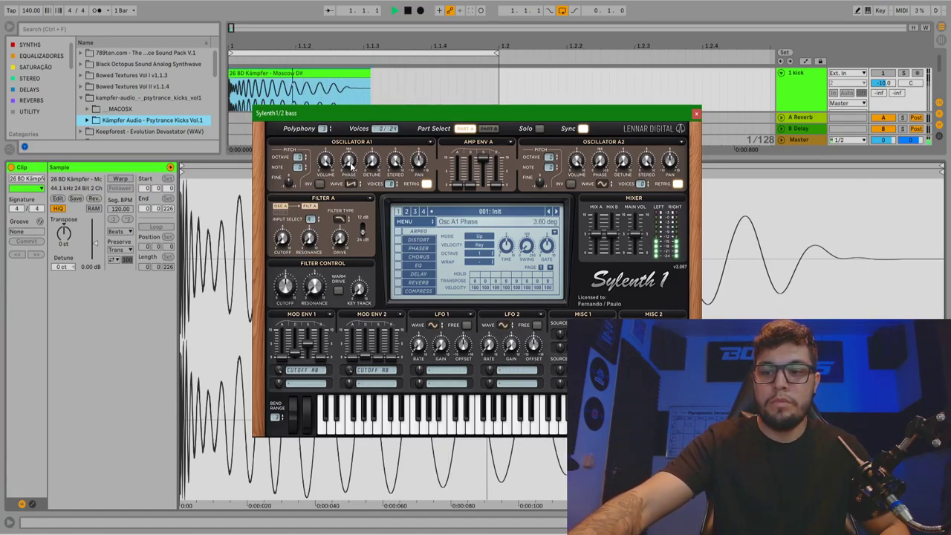
drag(349, 175, 351, 117)
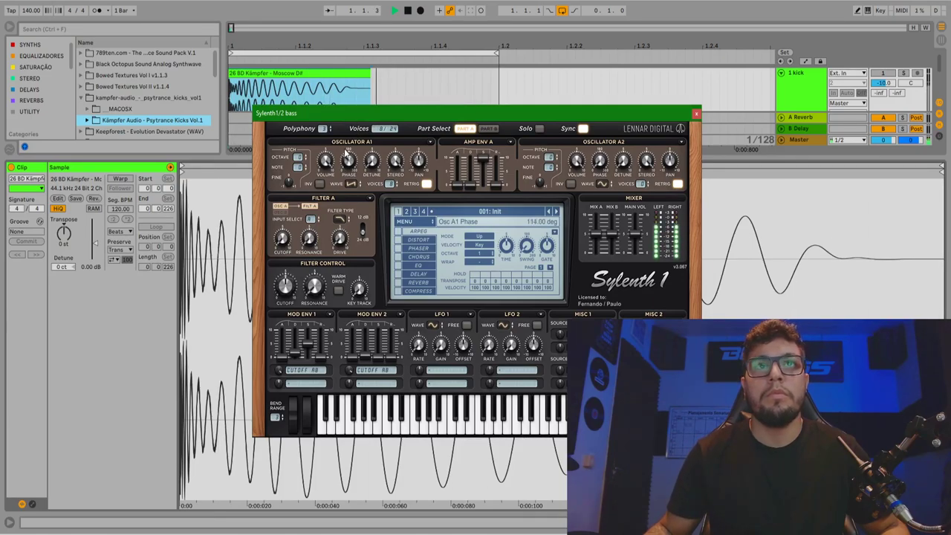
mouse_move(348, 161)
mouse_down()
mouse_move(354, 150)
mouse_move(350, 165)
mouse_up()
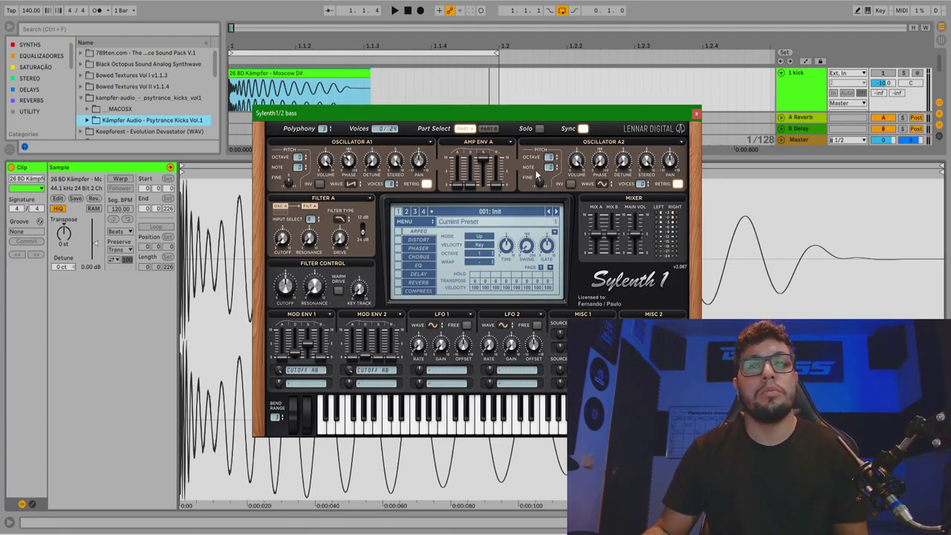
- Reset Oscillator A1's phase to 0 degrees, then raise it by ear to about 117.6 degrees while playing the loop
drag(528, 114, 513, 126)
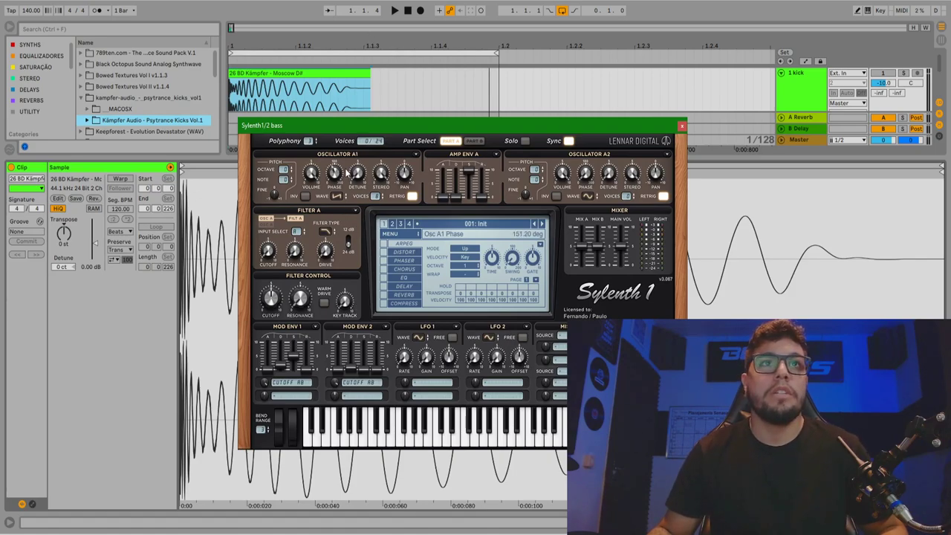
drag(340, 172, 350, 233)
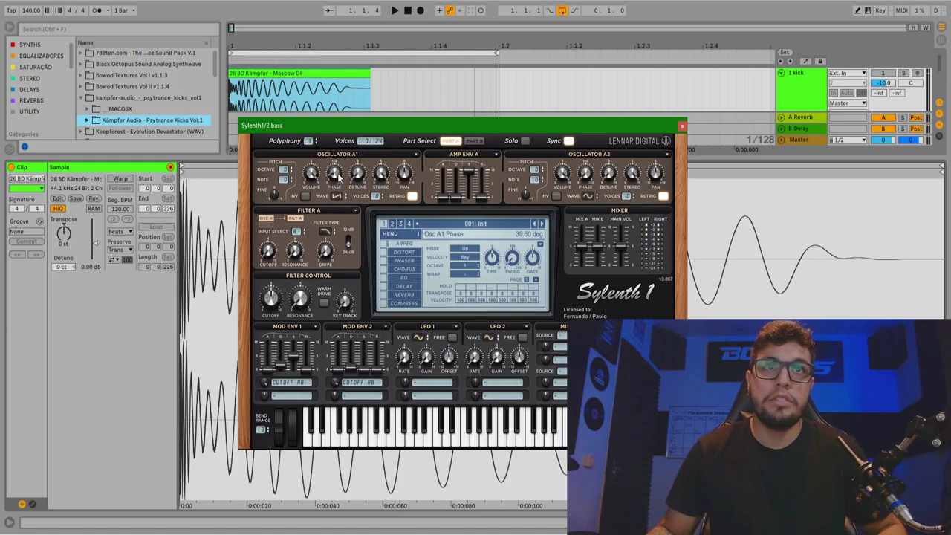
drag(343, 130, 344, 194)
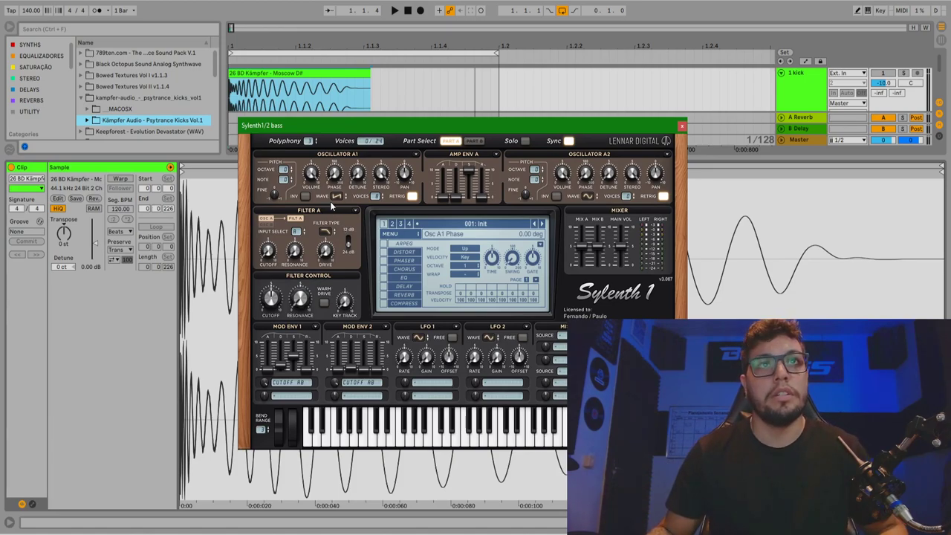
key(space)
drag(336, 182, 341, 131)
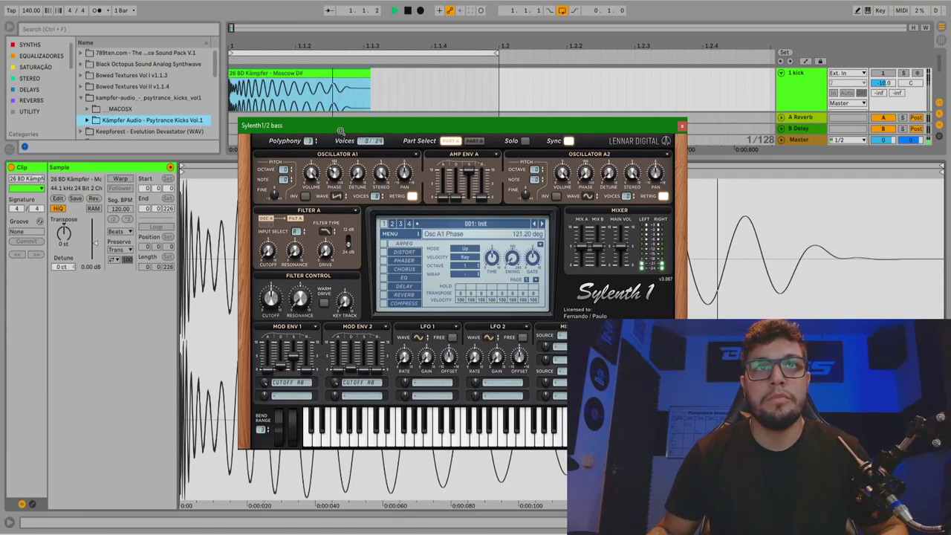
drag(334, 173, 334, 173)
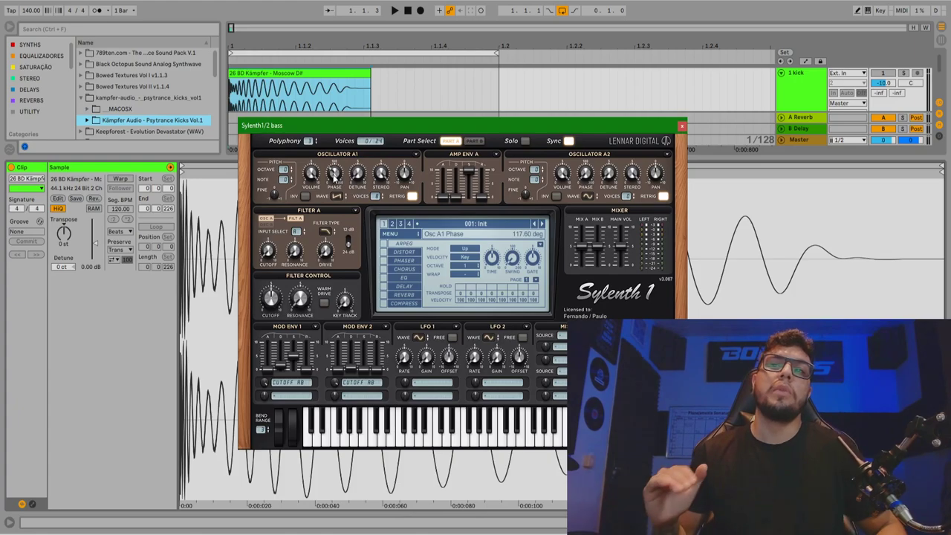
mouse_move(359, 125)
mouse_down()
mouse_move(345, 133)
mouse_move(349, 122)
mouse_up()
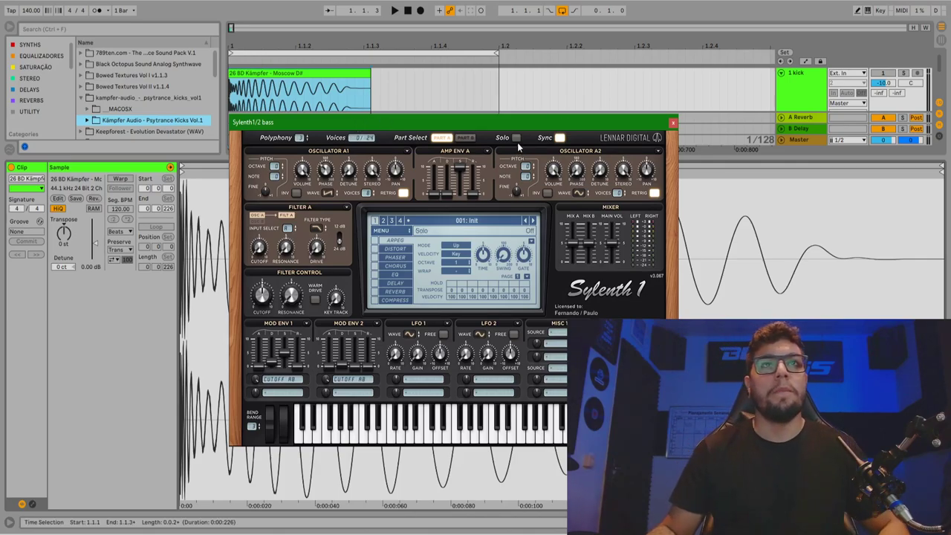
mouse_move(440, 123)
mouse_down()
mouse_move(449, 115)
mouse_move(440, 121)
mouse_up()
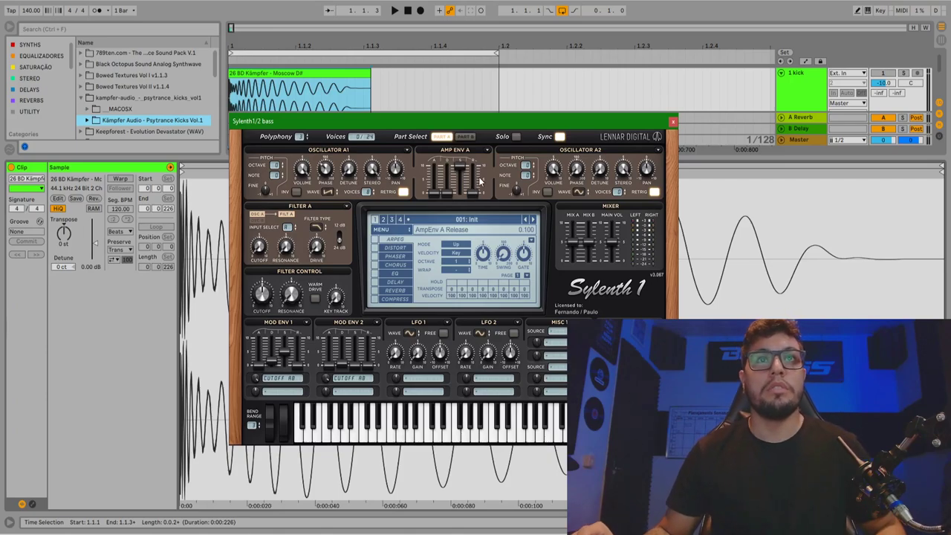
mouse_move(446, 121)
mouse_down()
mouse_move(450, 153)
mouse_move(447, 121)
mouse_up()
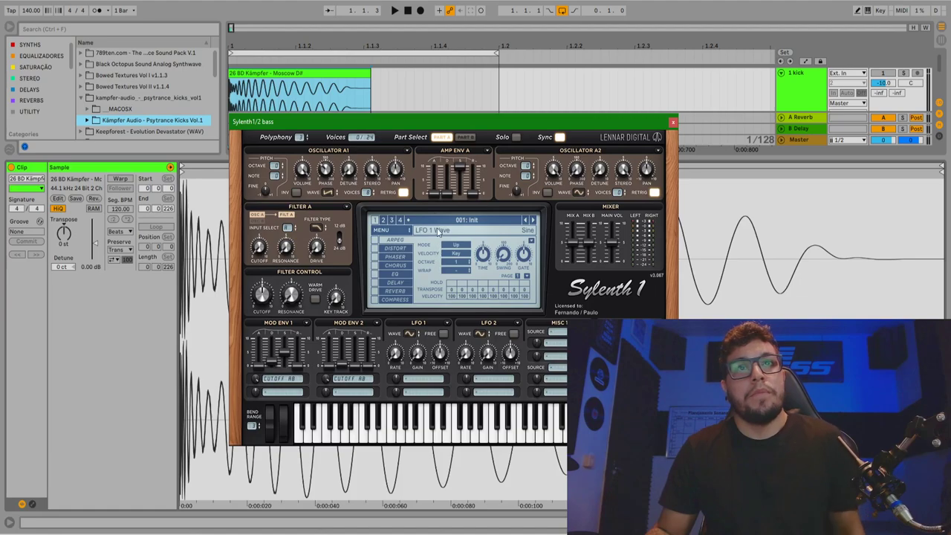
- Try different Amp Env A attack and decay settings while playing the loop, and return both to 0
drag(434, 194, 444, 164)
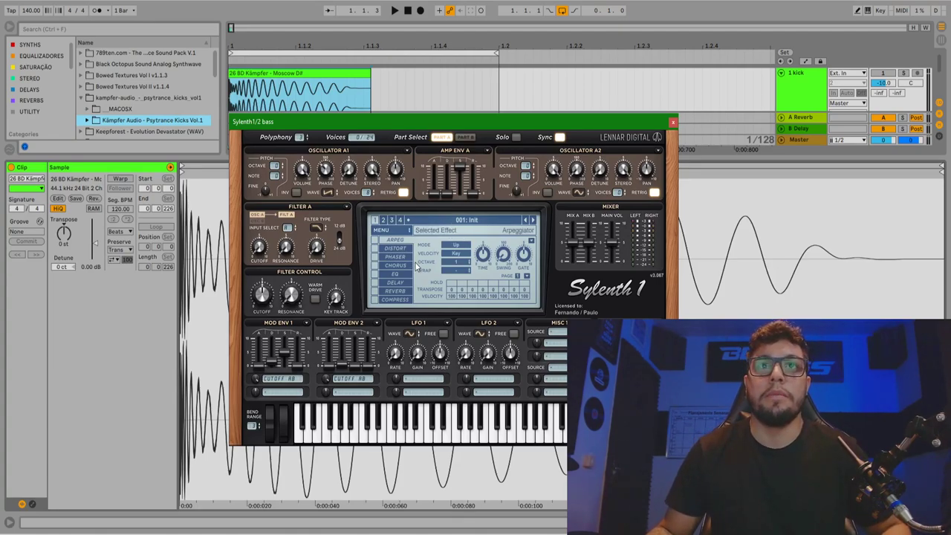
key(space)
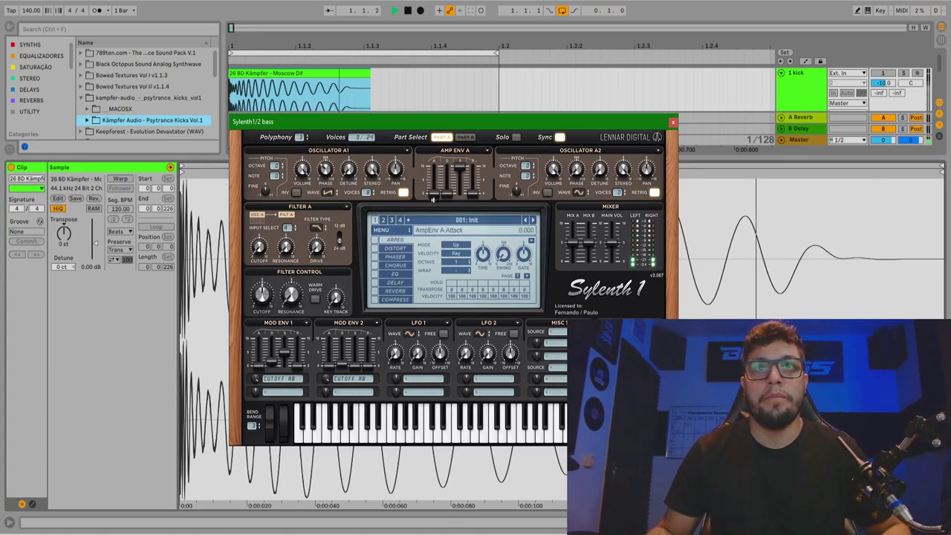
key(space)
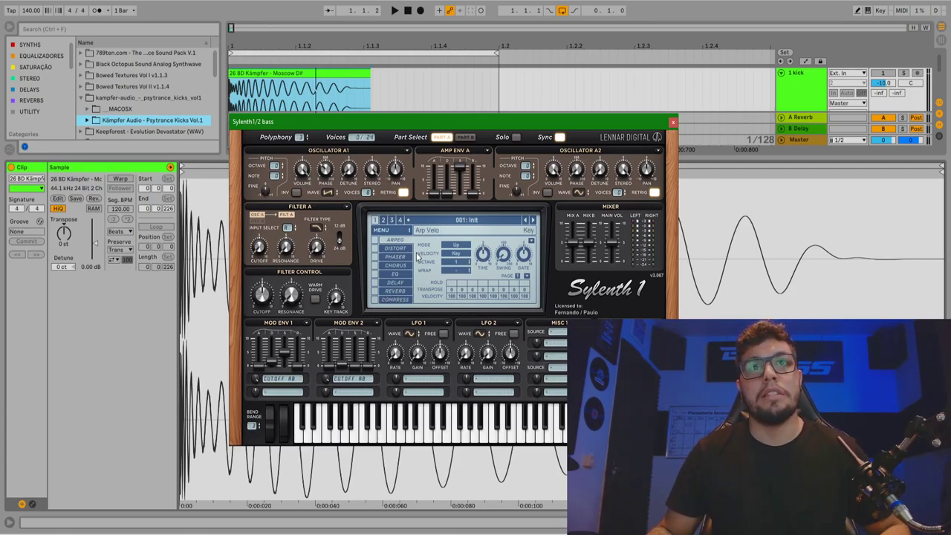
key(space)
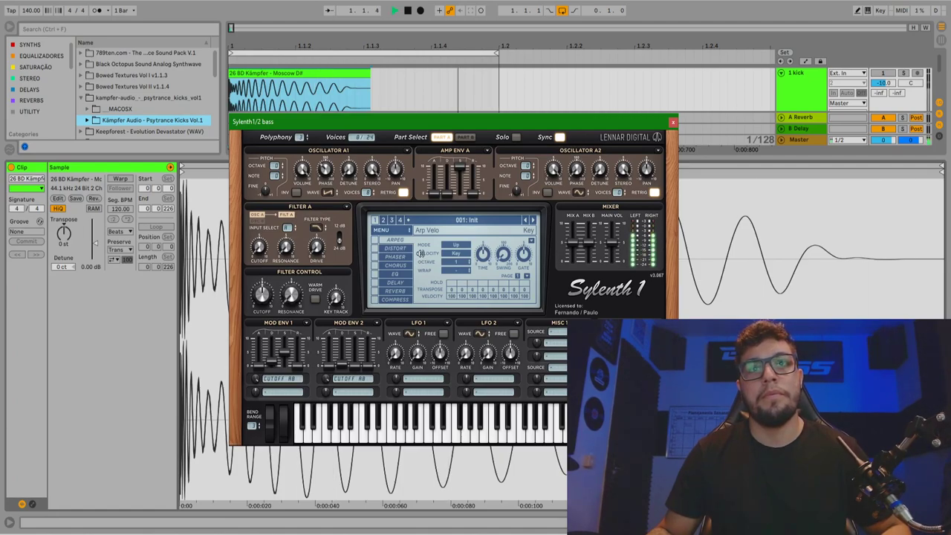
key(space)
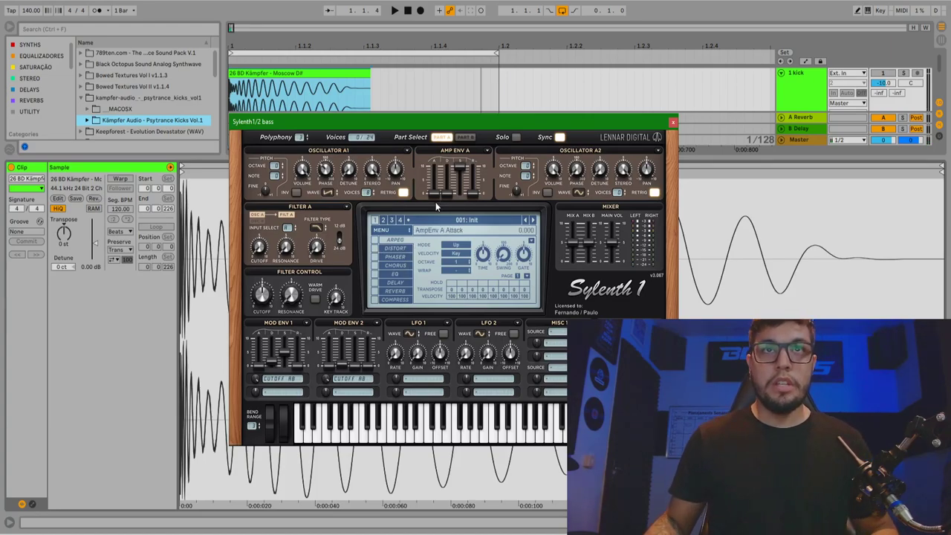
drag(435, 196, 434, 234)
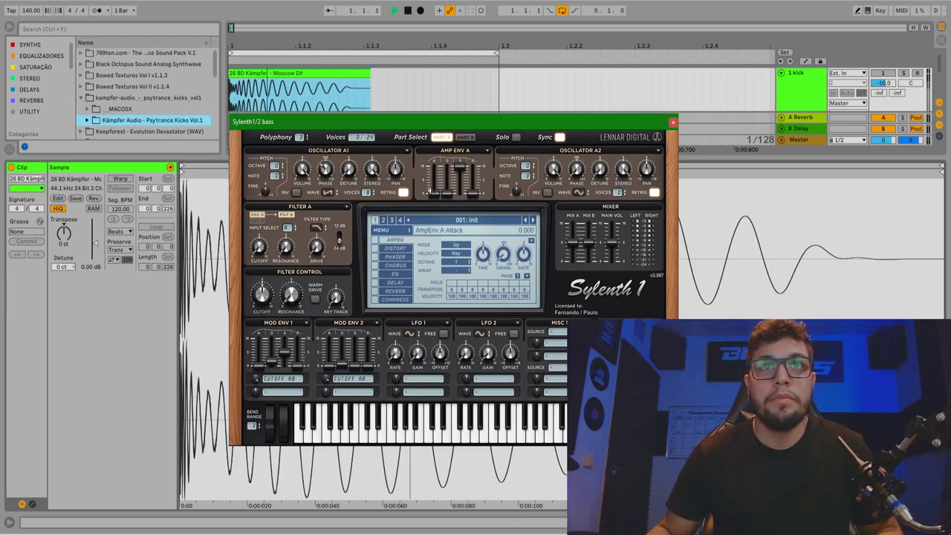
drag(437, 194, 439, 194)
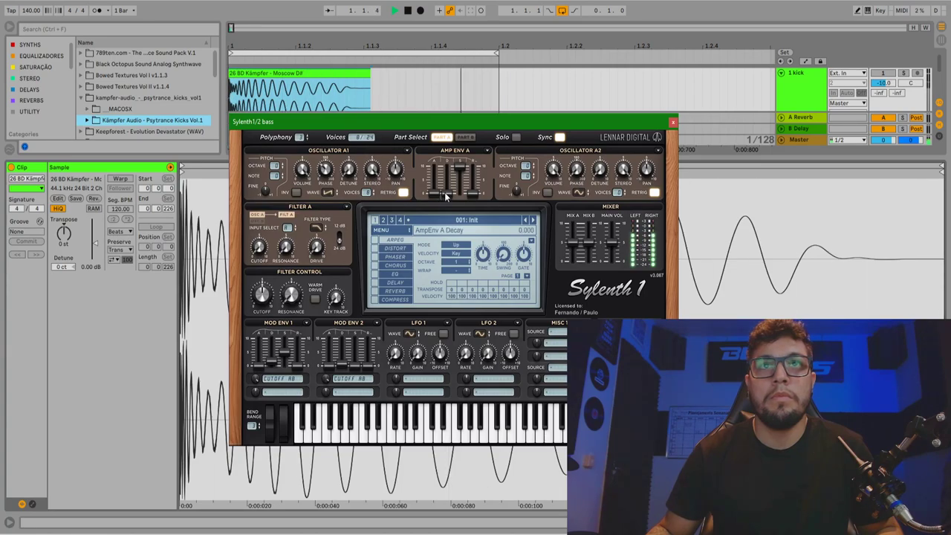
drag(440, 199, 438, 193)
- Fine-tune Mod Env 1's sustain and decay by ear, setting the decay to about 2.09, and close the Sylenth1 window
key(space)
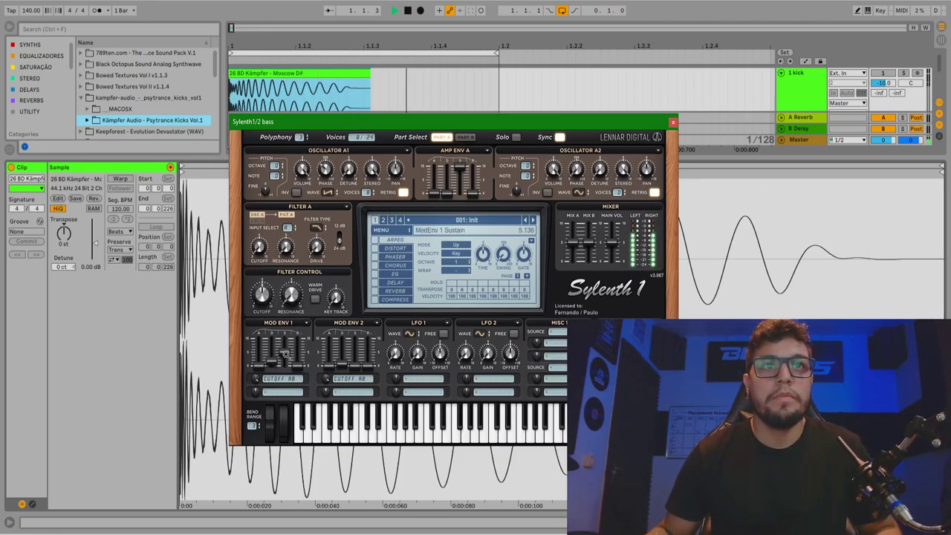
drag(289, 342, 293, 360)
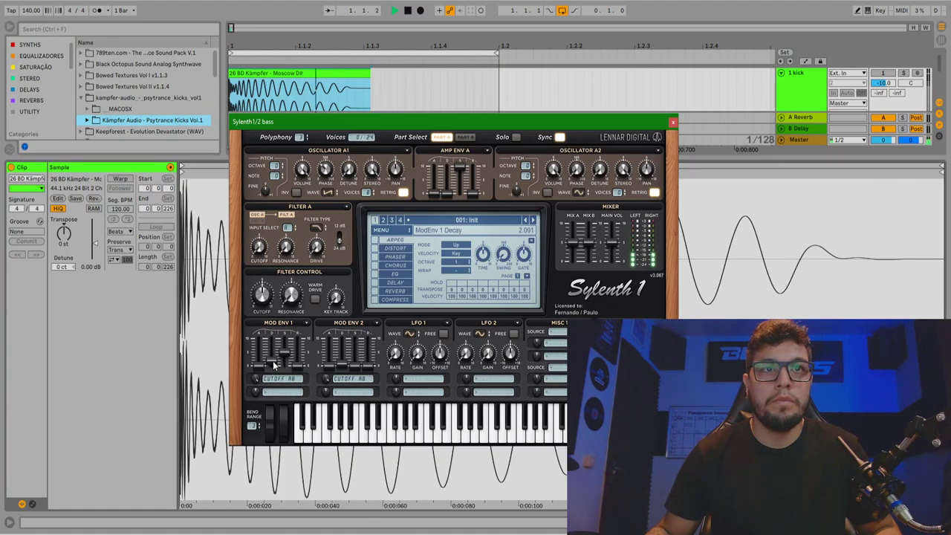
drag(273, 363, 273, 363)
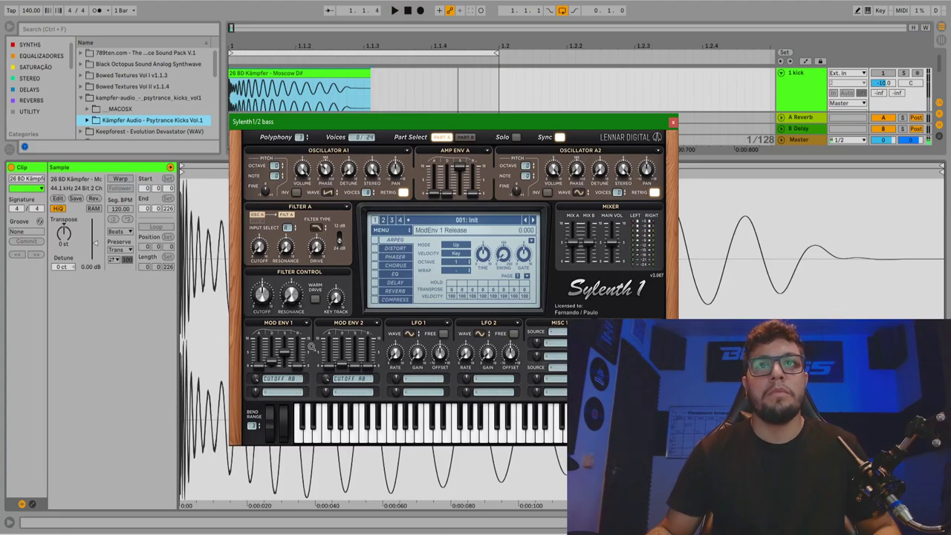
click(672, 123)
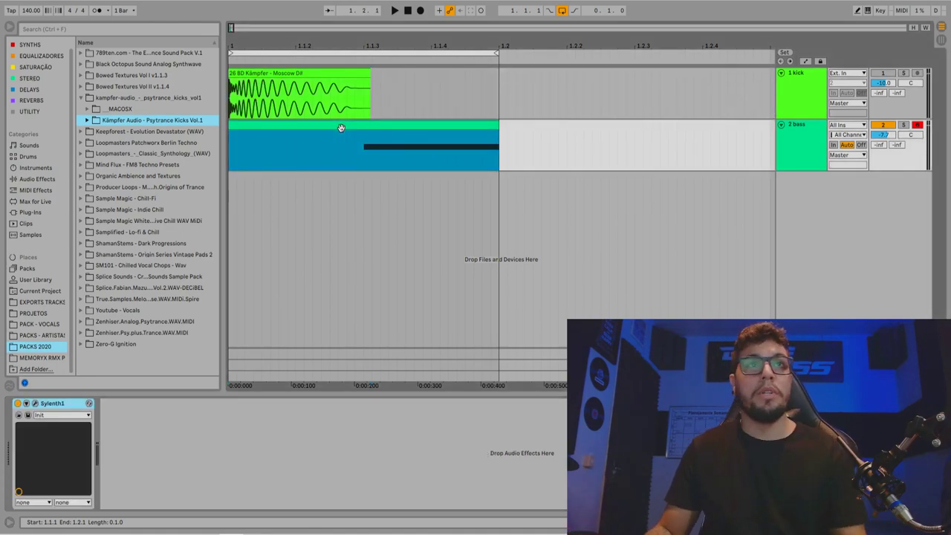
- Open the bass clip and examine where its D0 note starts and how far it extends relative to the kick
double_click(402, 123)
drag(553, 245, 748, 246)
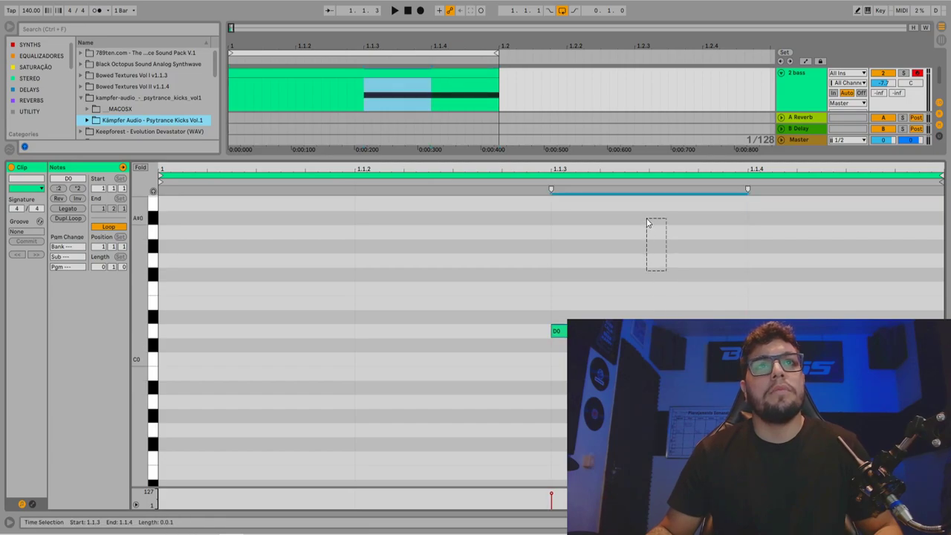
click(810, 95)
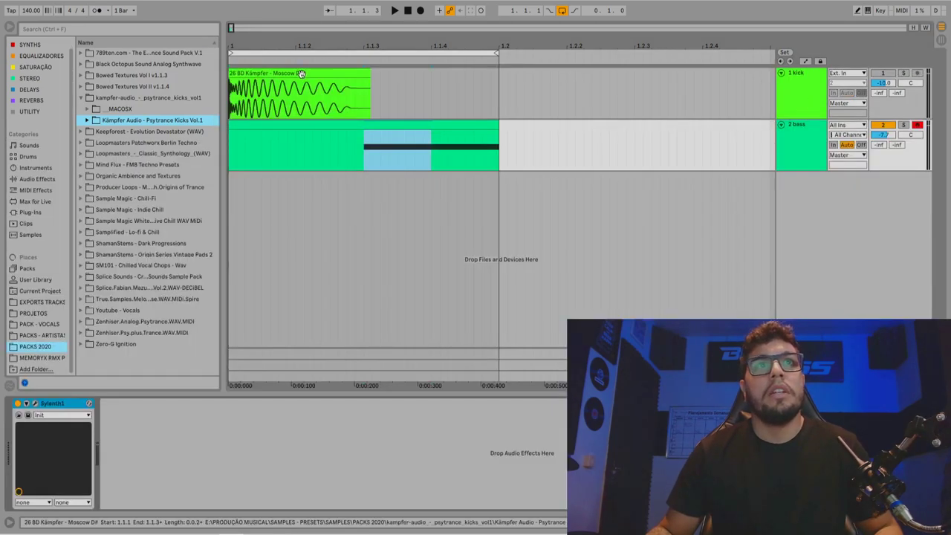
click(387, 126)
double_click(387, 125)
click(557, 331)
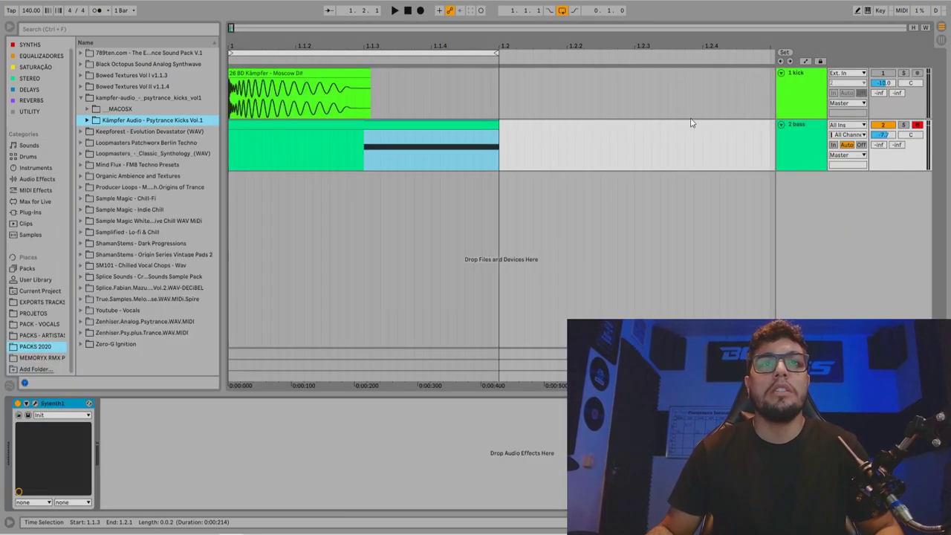
click(350, 105)
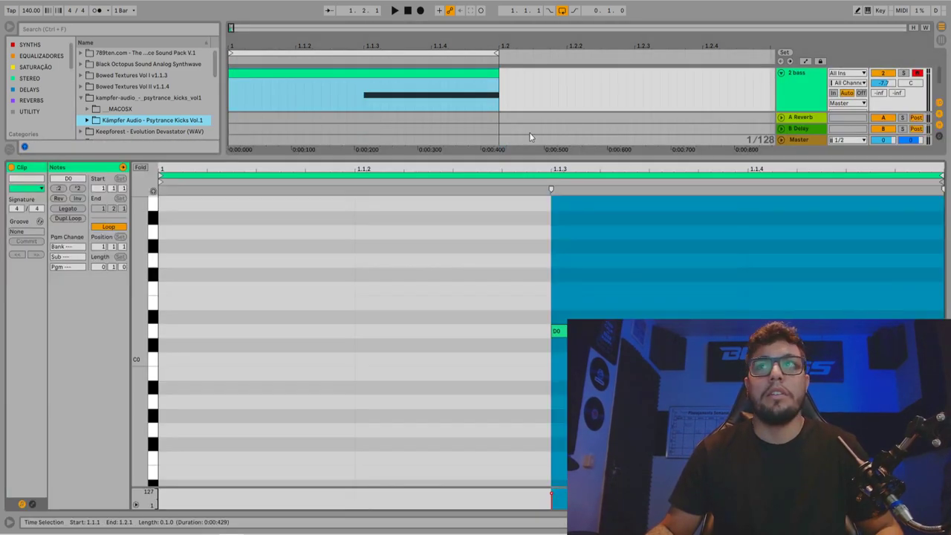
- Play the loop, check the bass peak level in Session View, and reset the bass track's volume to 0 dB
click(903, 74)
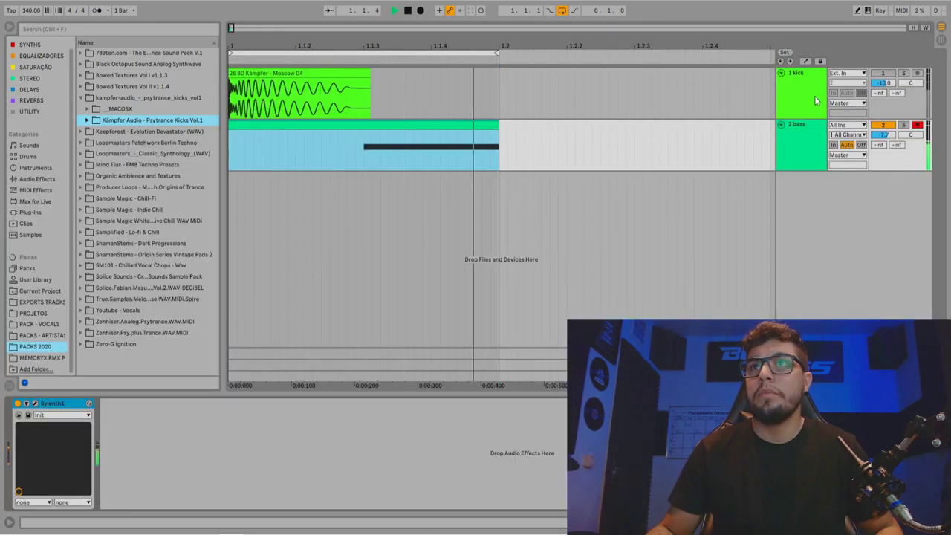
key(Tab)
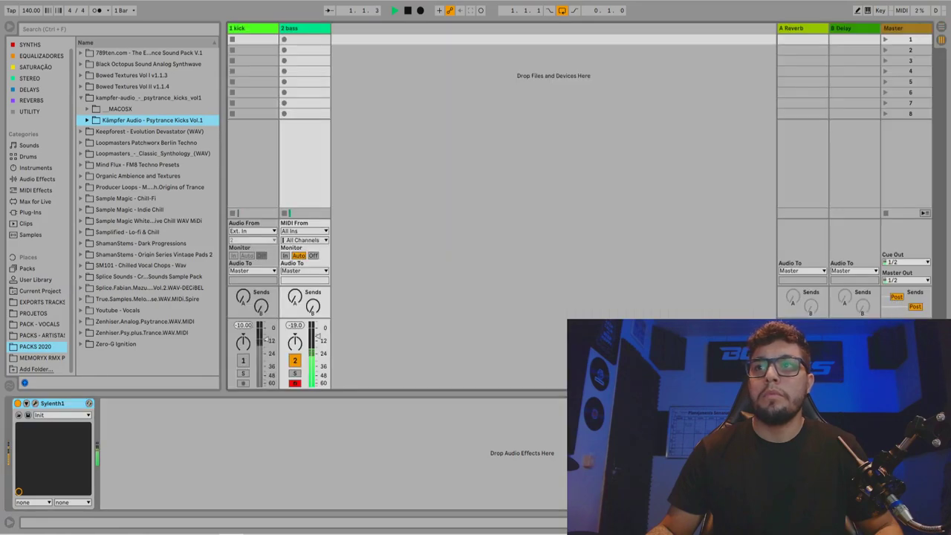
key(Tab)
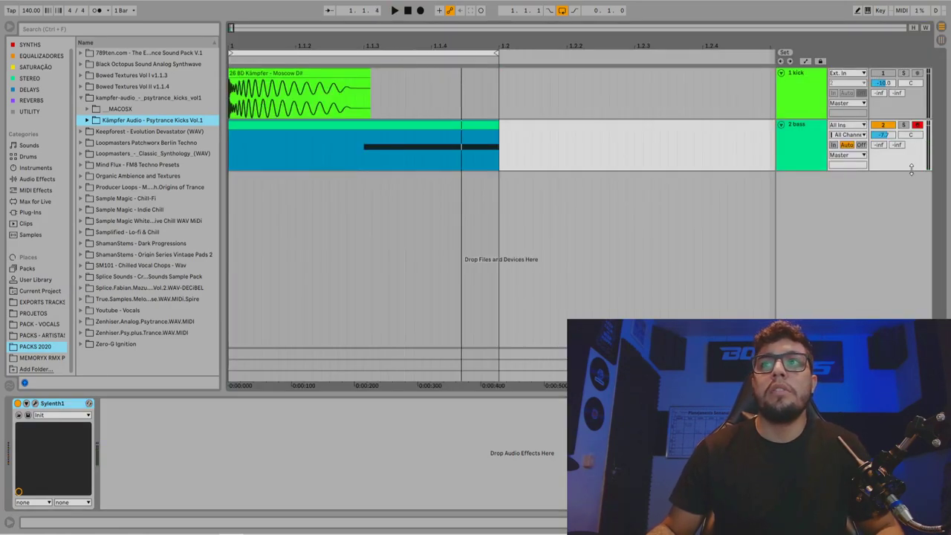
key(Tab)
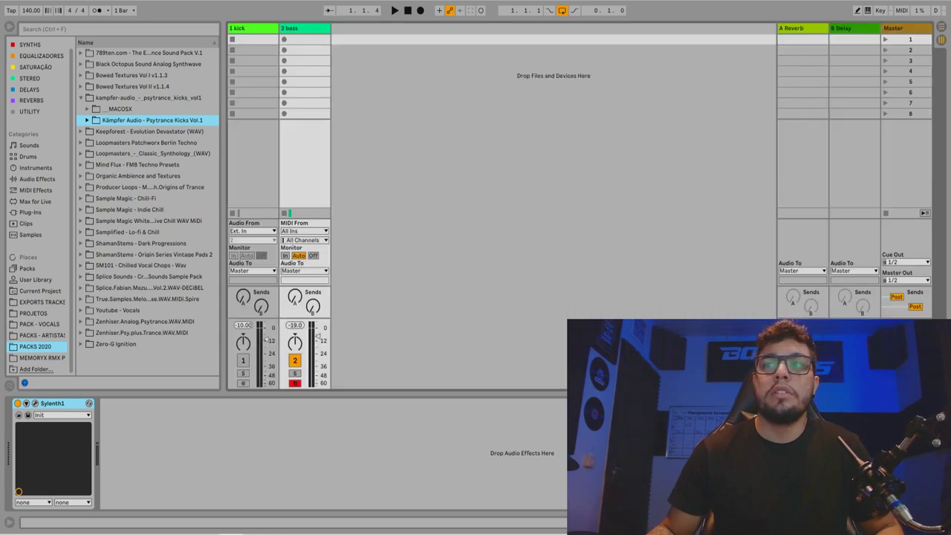
key(Tab)
click(888, 138)
key(Delete)
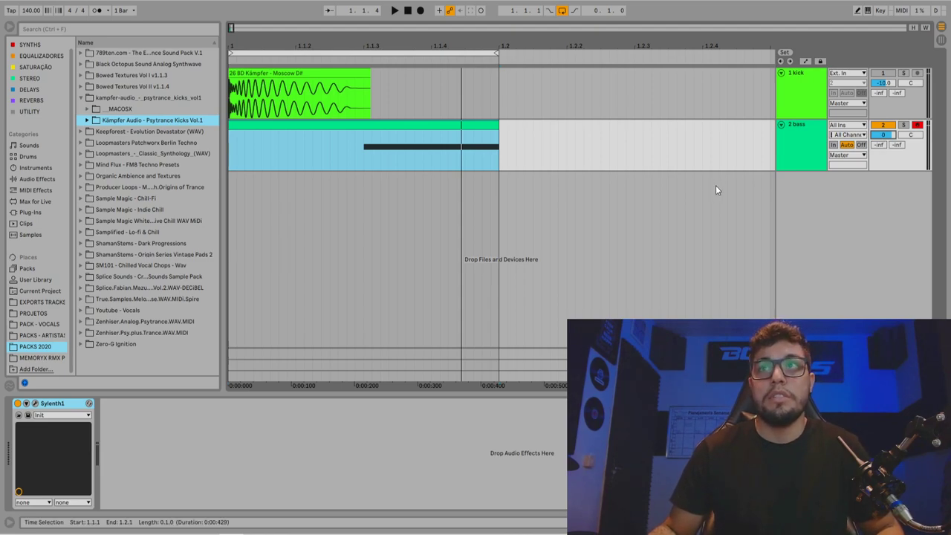
- Play the loop, lower the bass track's volume to -0.6 dB in the arrangement, and check its peak level in Session View
click(401, 123)
key(space)
key(Tab)
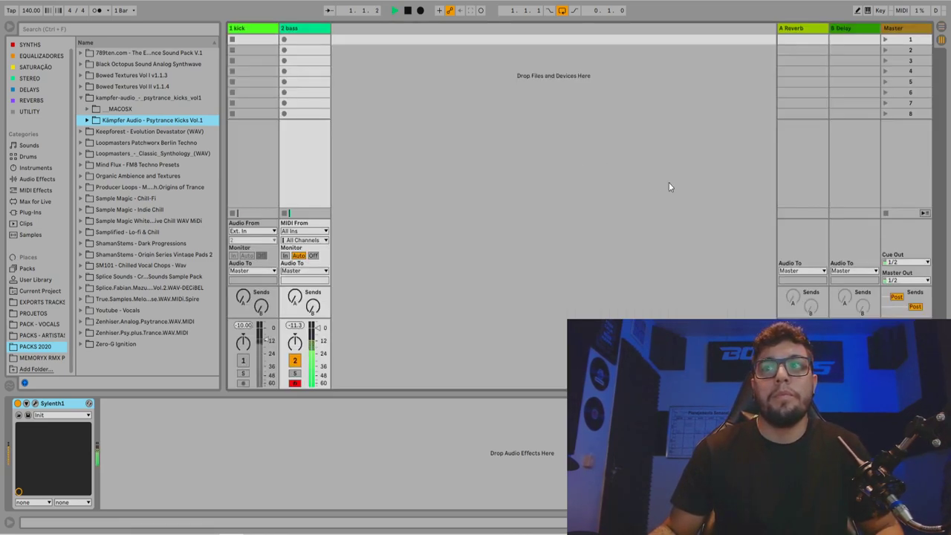
key(Tab)
drag(885, 134, 885, 137)
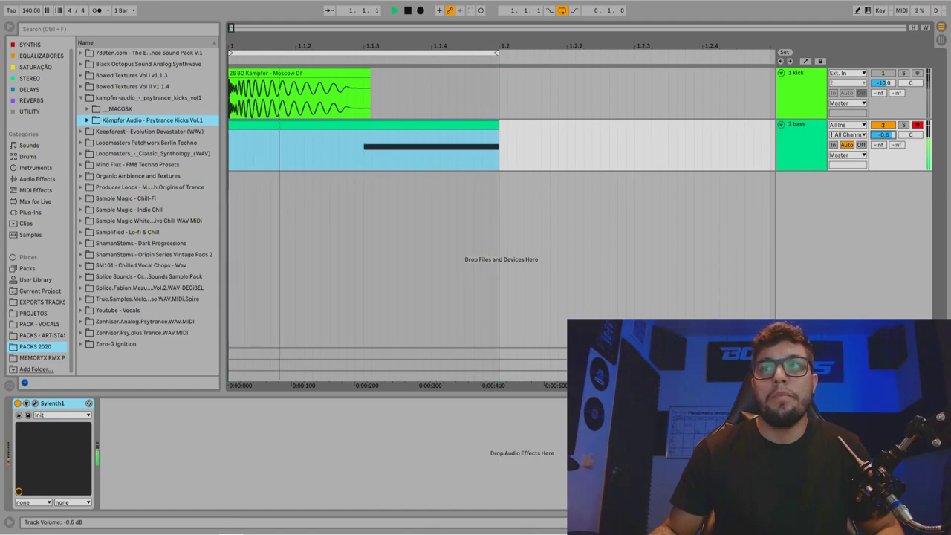
key(Tab)
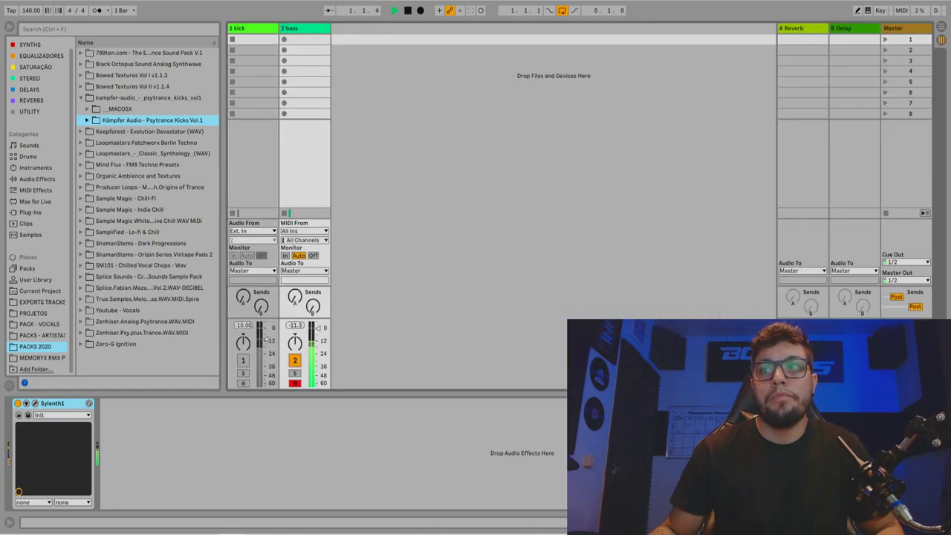
- Return to the arrangement and play the kick and bass loop to listen to their balance
key(Tab)
key(space)
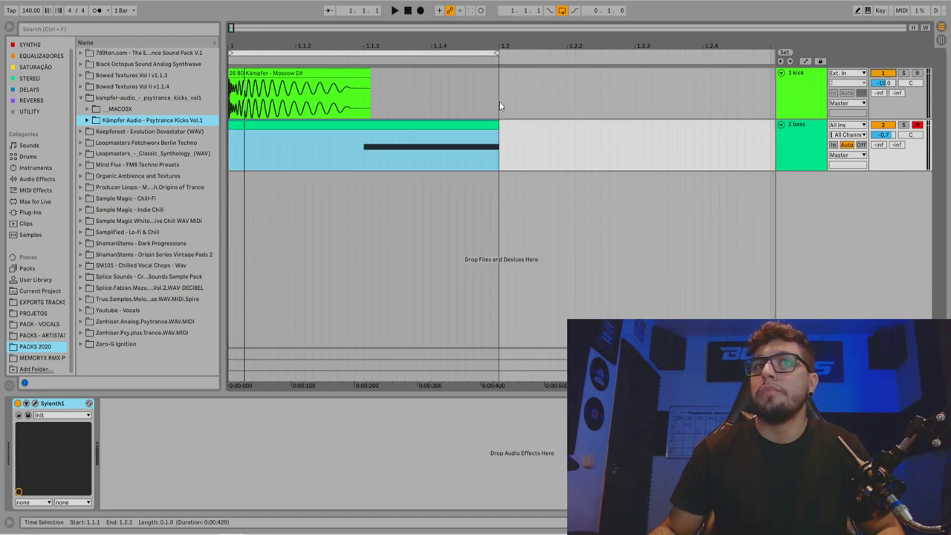
click(415, 122)
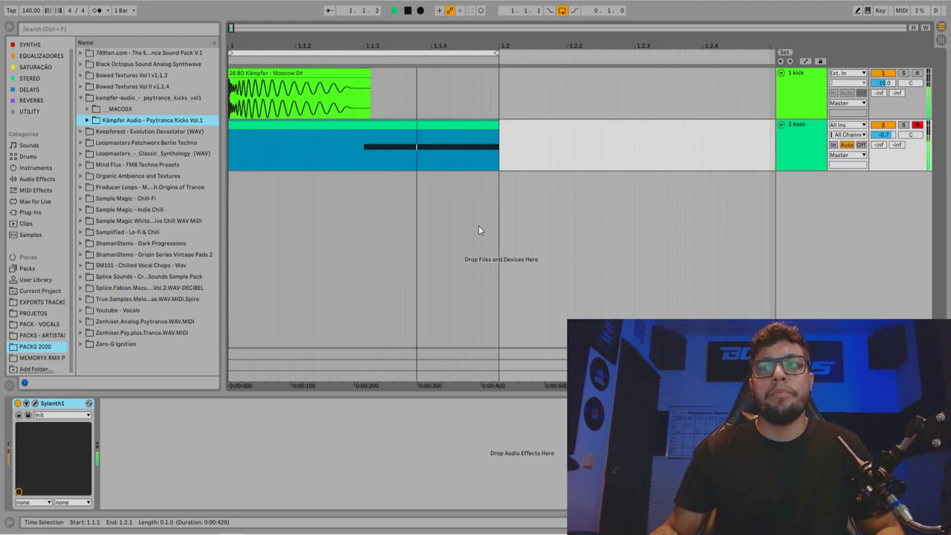
key(space)
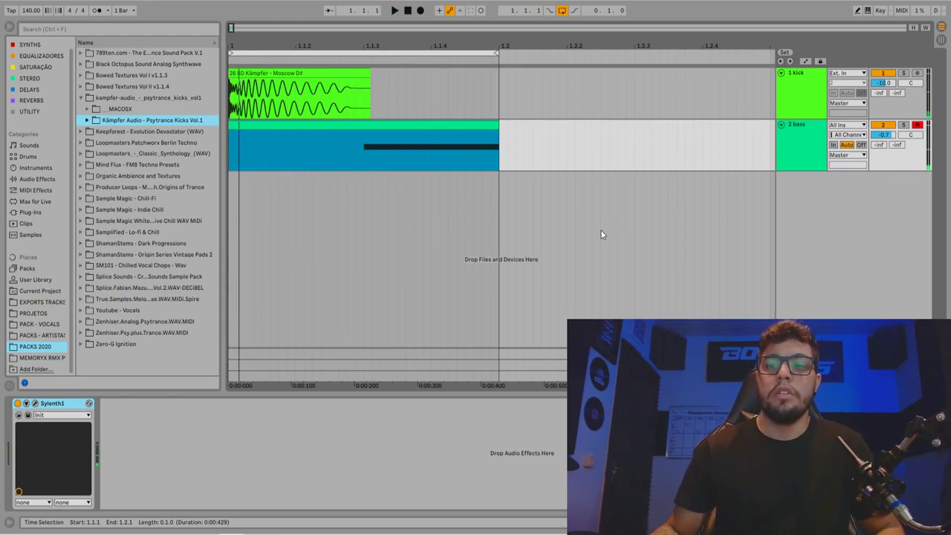
- Solo the bass track in the arrangement and play the loop to hear the bass alone
key(minus)
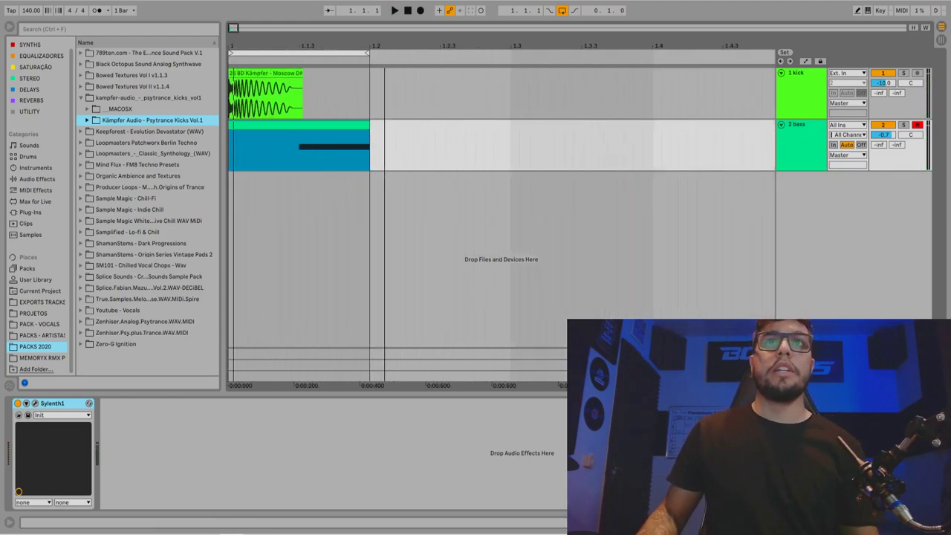
click(814, 140)
key(minus)
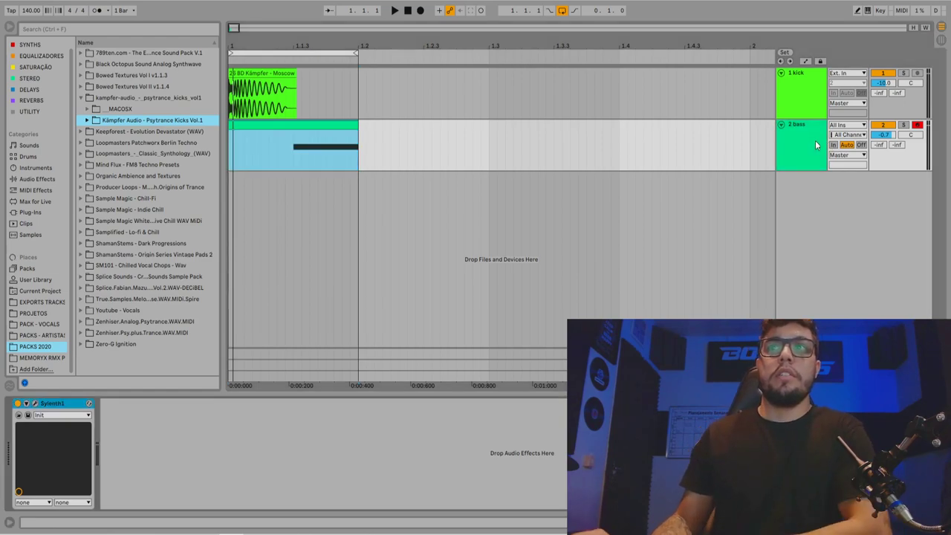
click(815, 139)
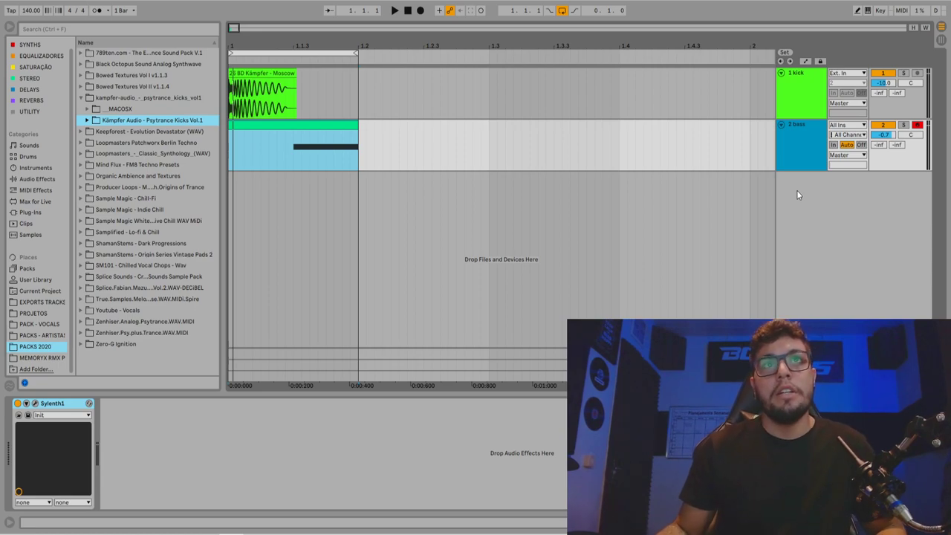
click(905, 126)
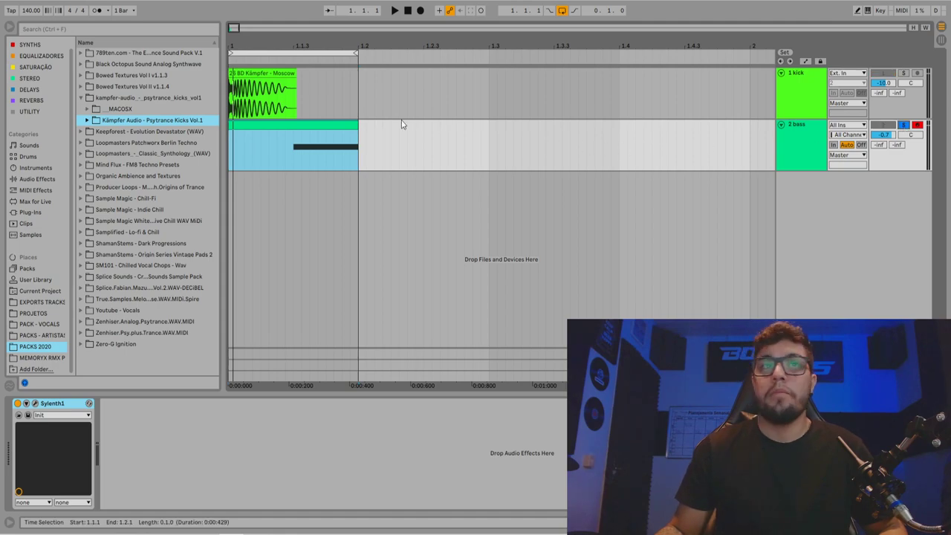
key(space)
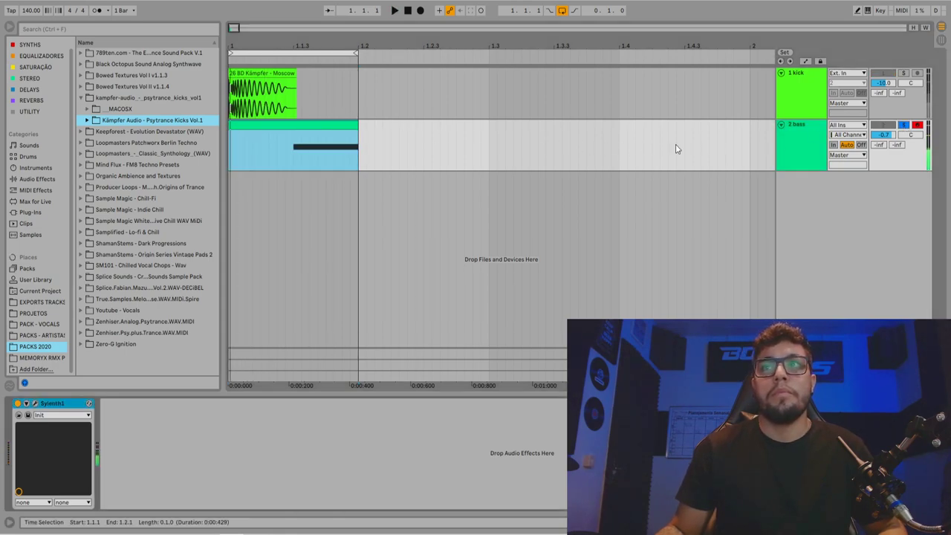
- Insert FabFilter Pro-Q 3 from the EQUALIZADORES collection on the bass track and switch it to Linear Phase processing
click(51, 57)
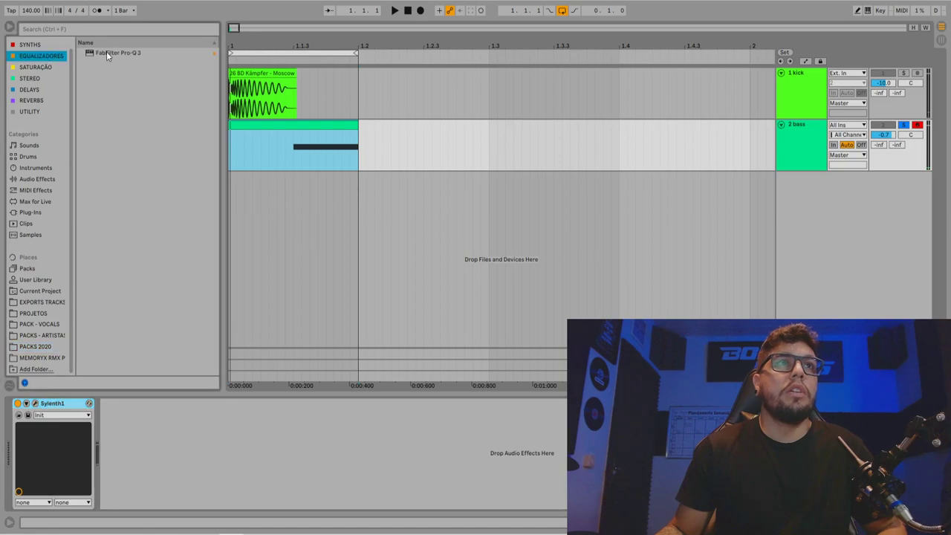
drag(312, 151, 312, 151)
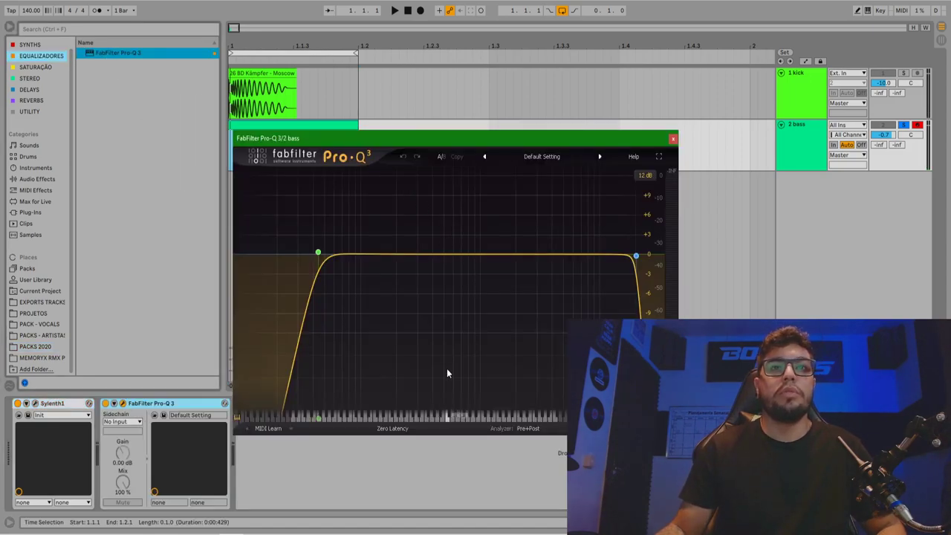
click(396, 431)
click(404, 464)
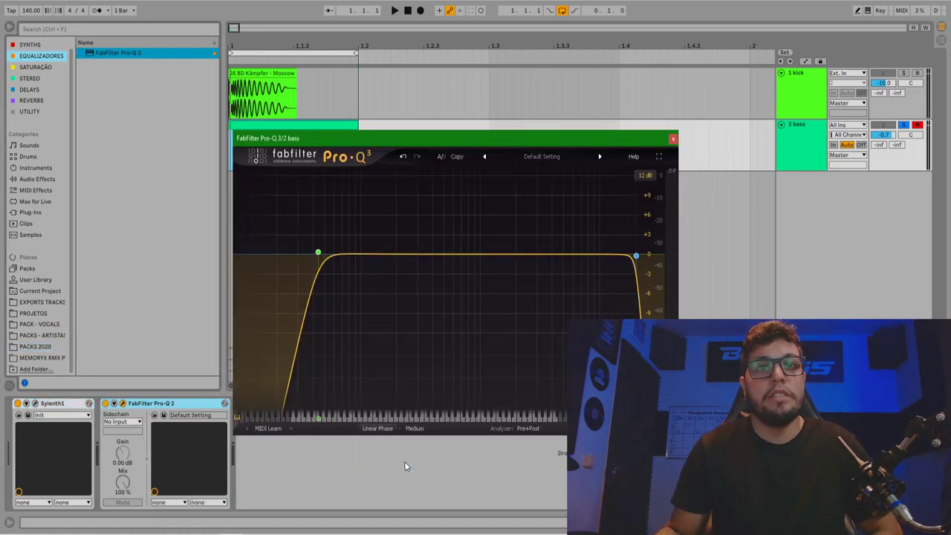
- Remove the high-cut band from Pro-Q 3 and move the low-cut band down to about 30.5 Hz
mouse_move(634, 247)
click(631, 217)
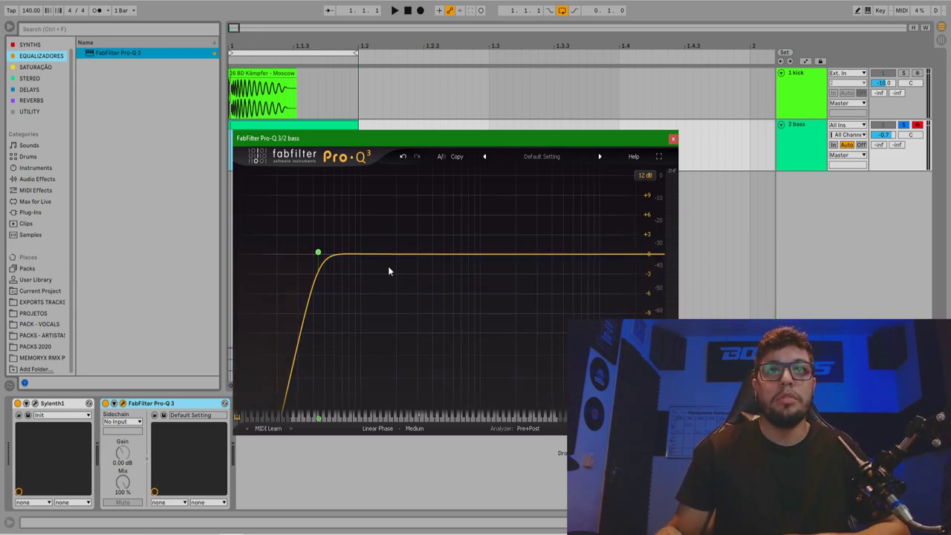
mouse_move(321, 234)
drag(313, 255, 296, 254)
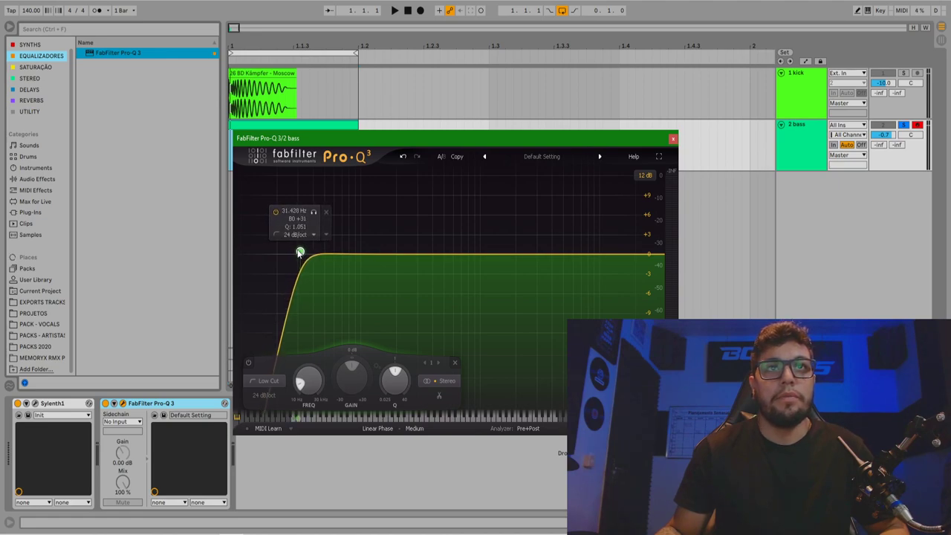
drag(300, 252, 299, 252)
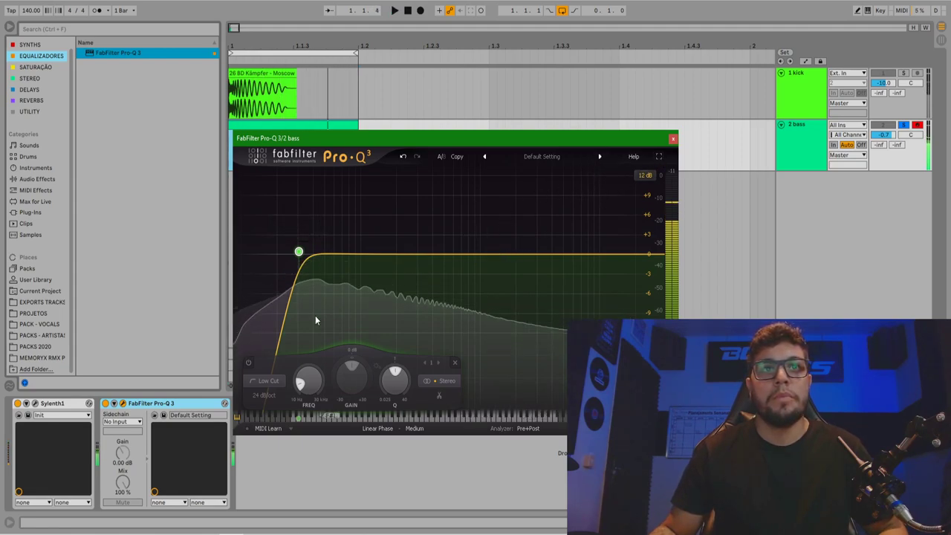
- Set the low-cut slope to 18 dB/oct, listen to the result, and close the Pro-Q 3 window
key(space)
click(268, 395)
click(283, 422)
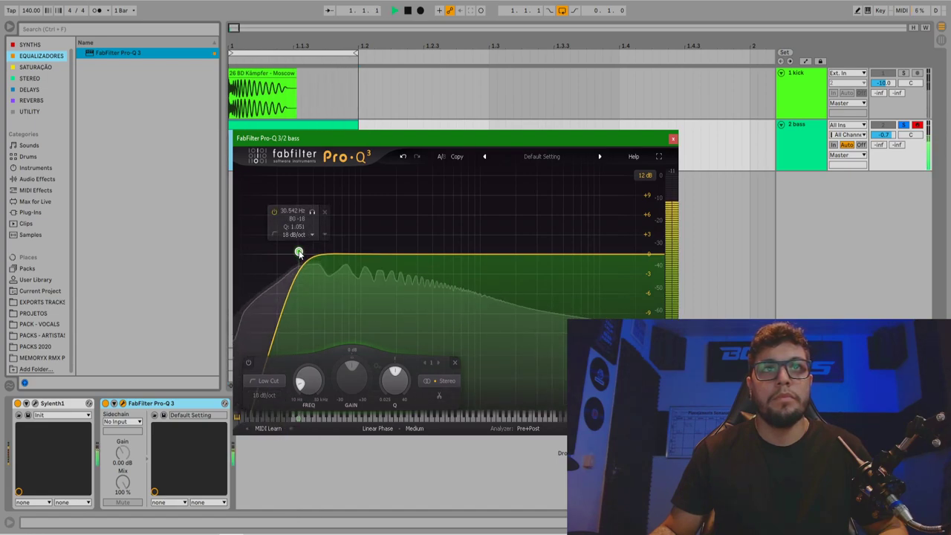
key(space)
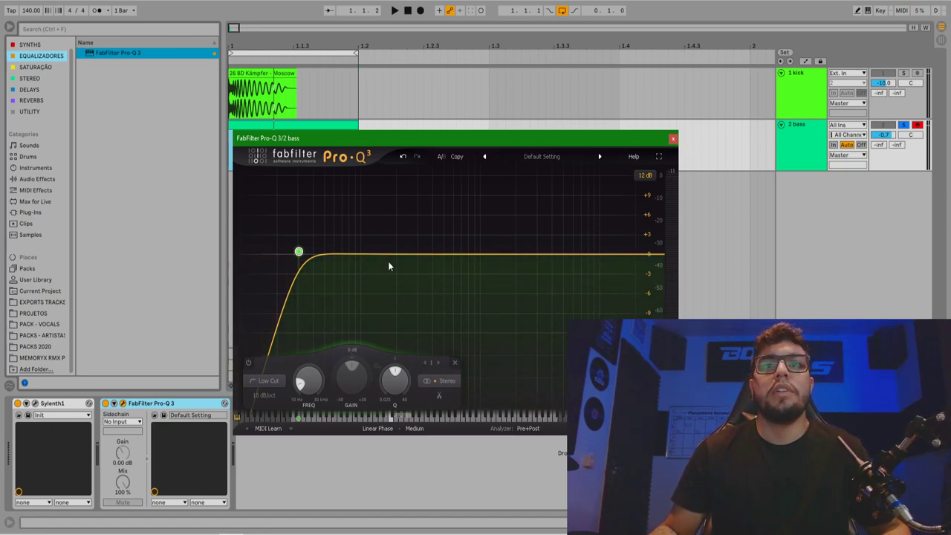
click(674, 140)
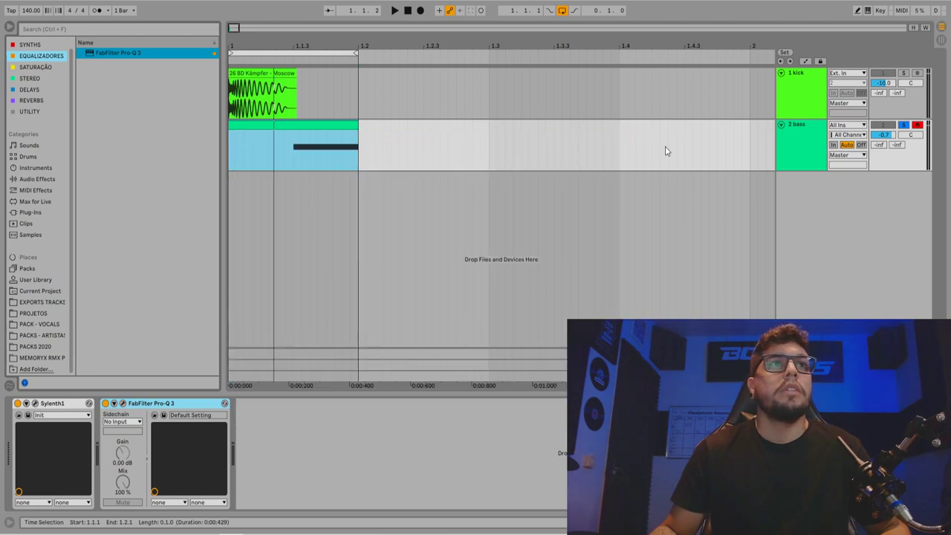
- Find FabFilter Saturn in the browser, insert it on the bass track after Pro-Q 3, and load its Clean preset
click(90, 28)
text(saturn)
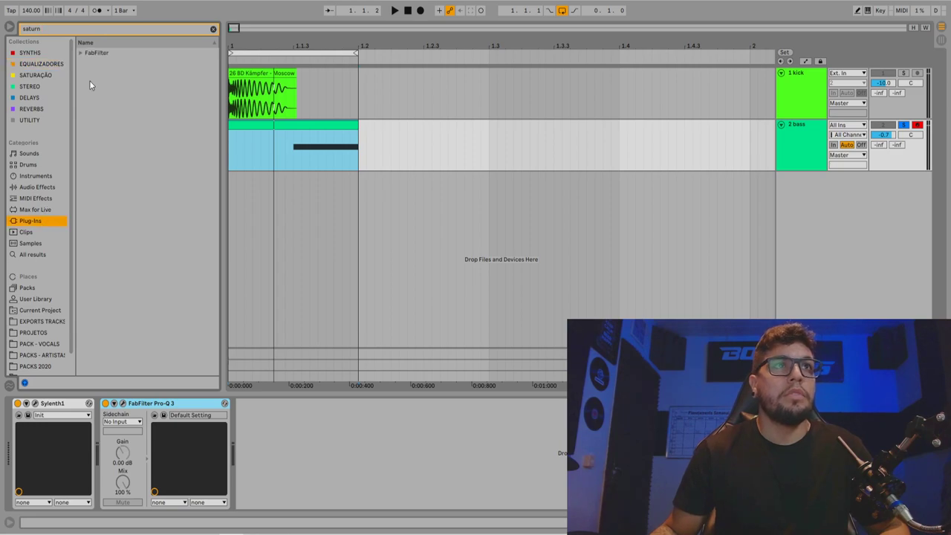
click(82, 54)
click(130, 66)
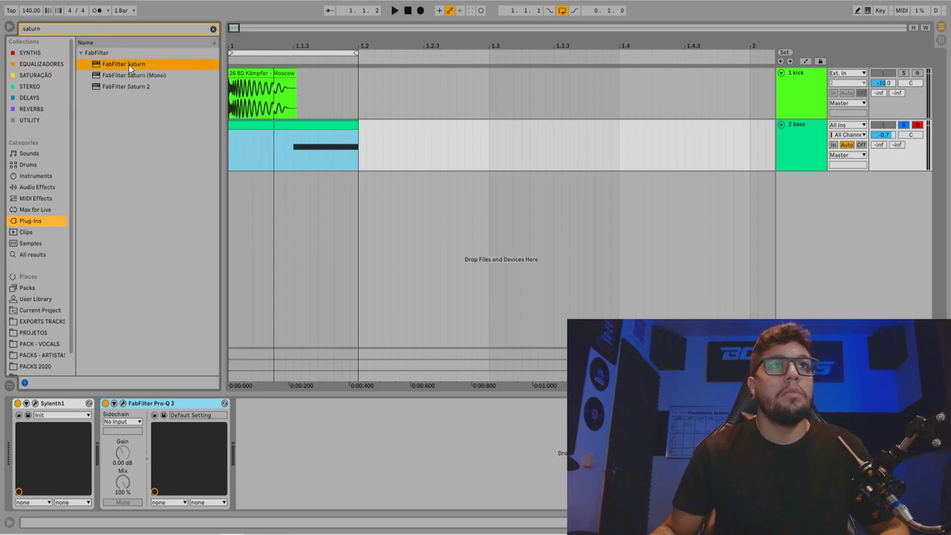
drag(411, 161, 485, 178)
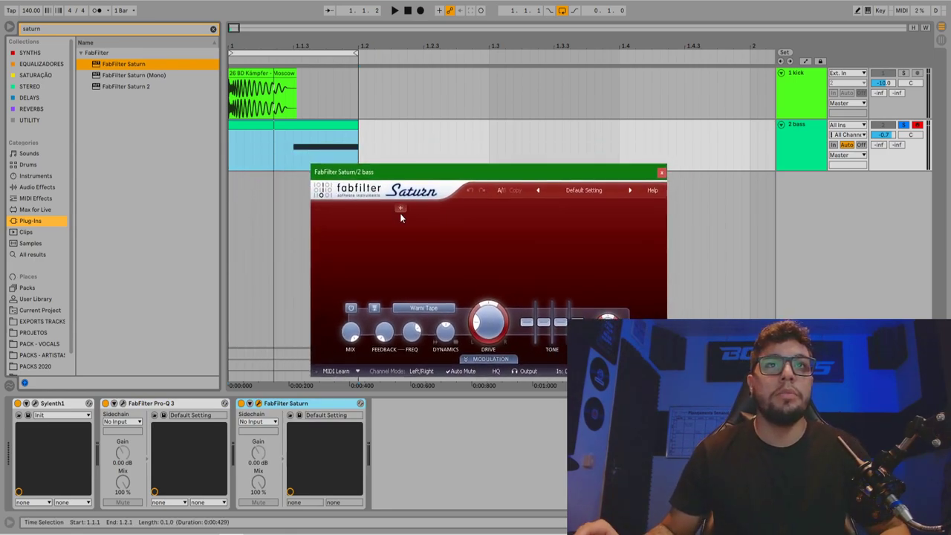
click(583, 193)
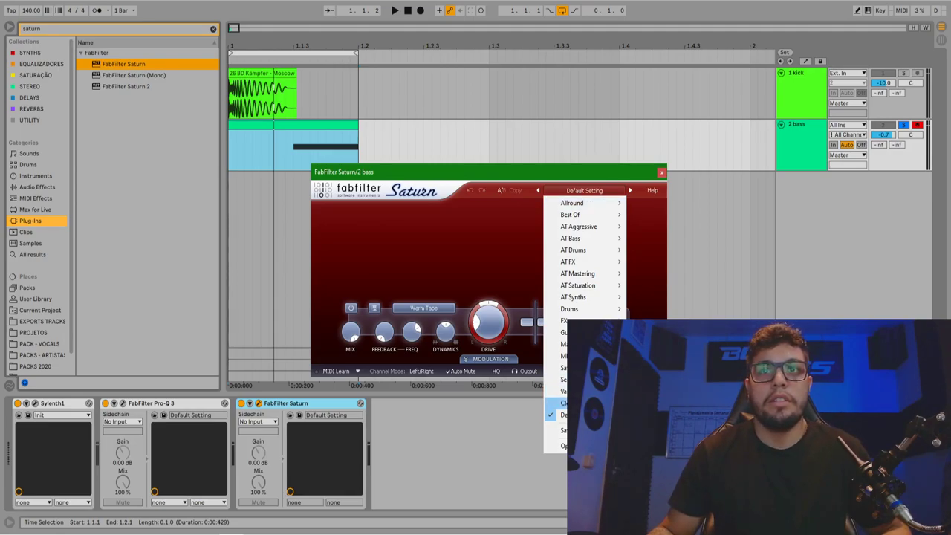
click(563, 403)
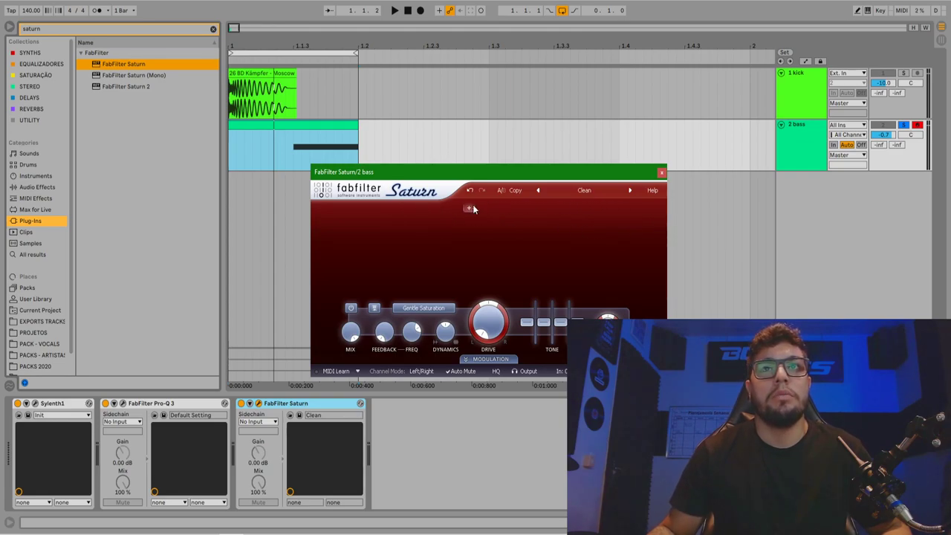
- Split Saturn's spectrum into four bands, placing the band 1 crossover at about 202 Hz
click(414, 208)
click(527, 208)
drag(414, 255, 427, 255)
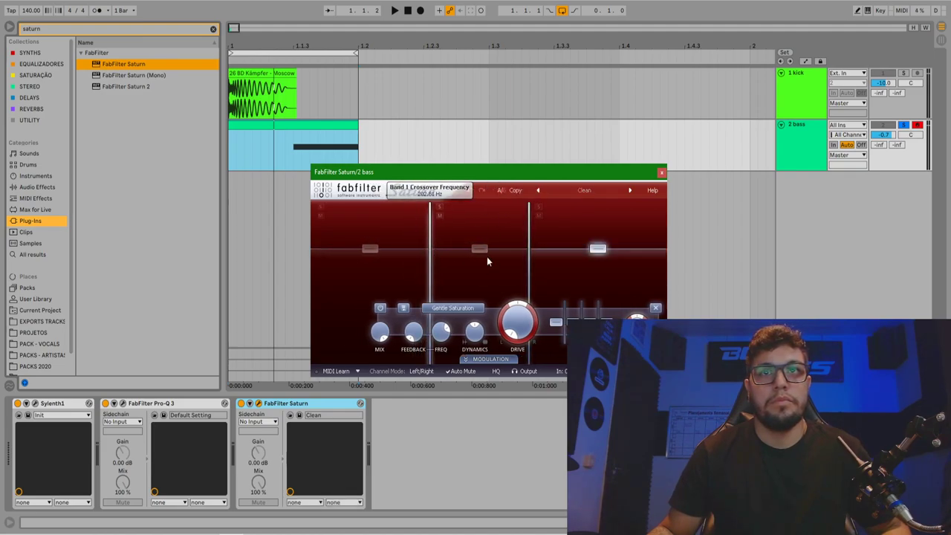
drag(527, 258, 497, 245)
click(562, 209)
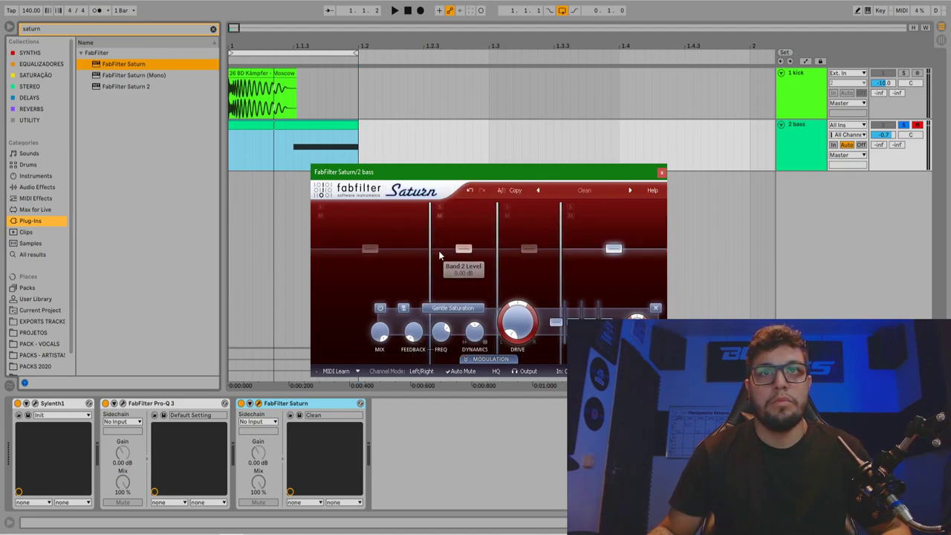
- Lower Saturn's crossovers to about 176 Hz for band 1 and 606 Hz for band 2, and check them during playback
drag(429, 255, 410, 255)
drag(498, 256, 485, 258)
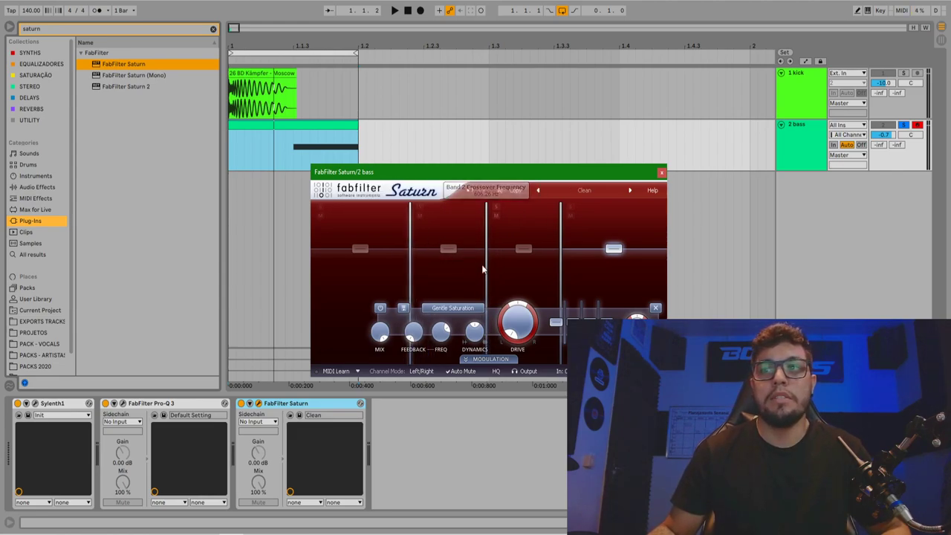
mouse_move(411, 241)
mouse_down()
mouse_move(362, 243)
mouse_move(422, 254)
mouse_up()
key(space)
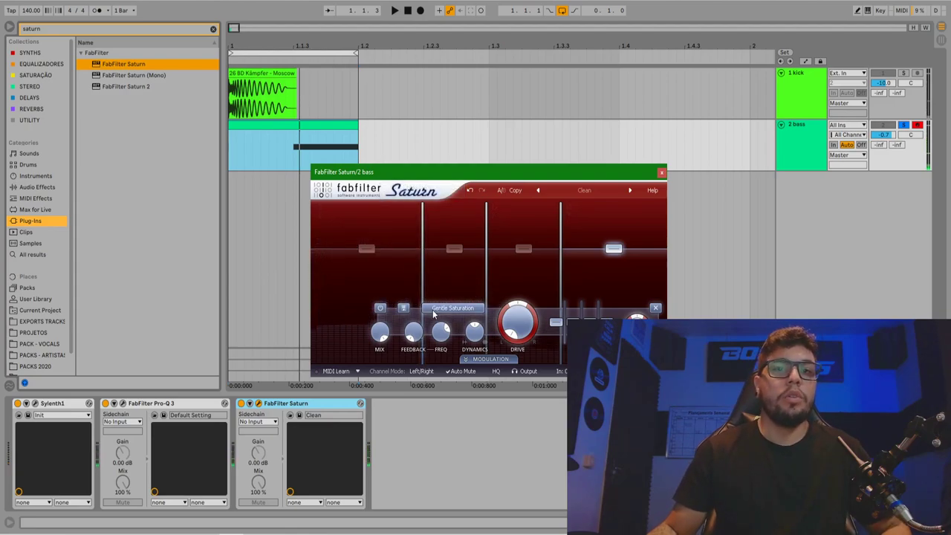
mouse_move(425, 252)
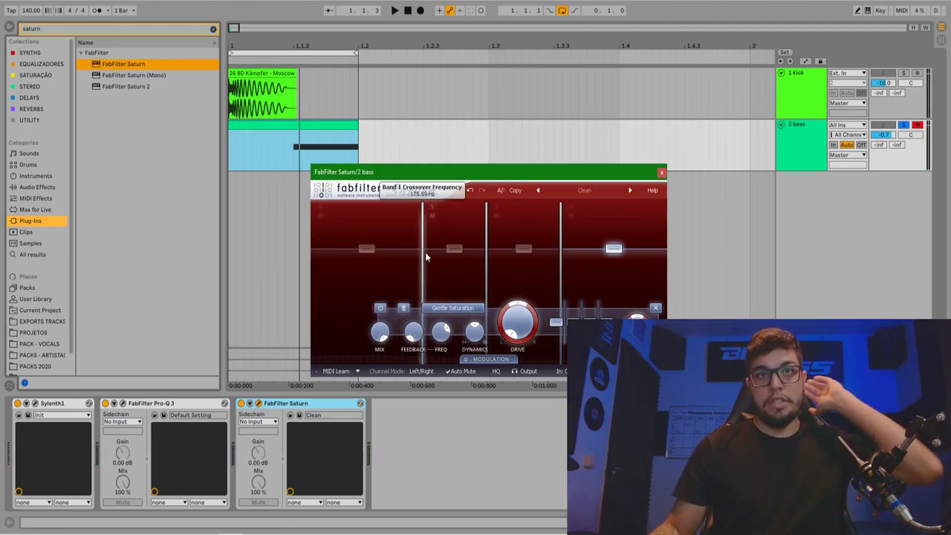
- Move the band 2 and band 3 crossovers higher in frequency and shift the band 1 crossover lower
drag(486, 250, 502, 251)
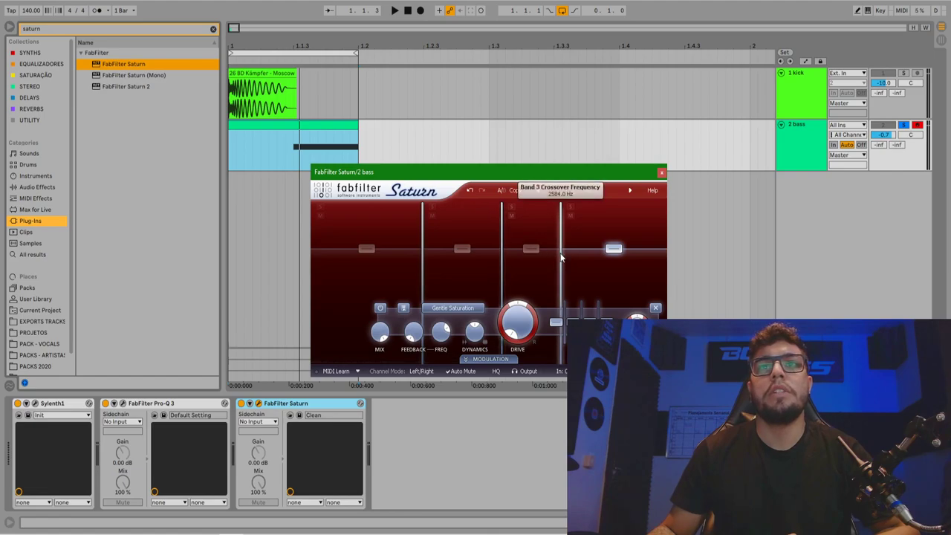
drag(561, 251, 568, 251)
drag(502, 251, 590, 249)
drag(516, 250, 522, 251)
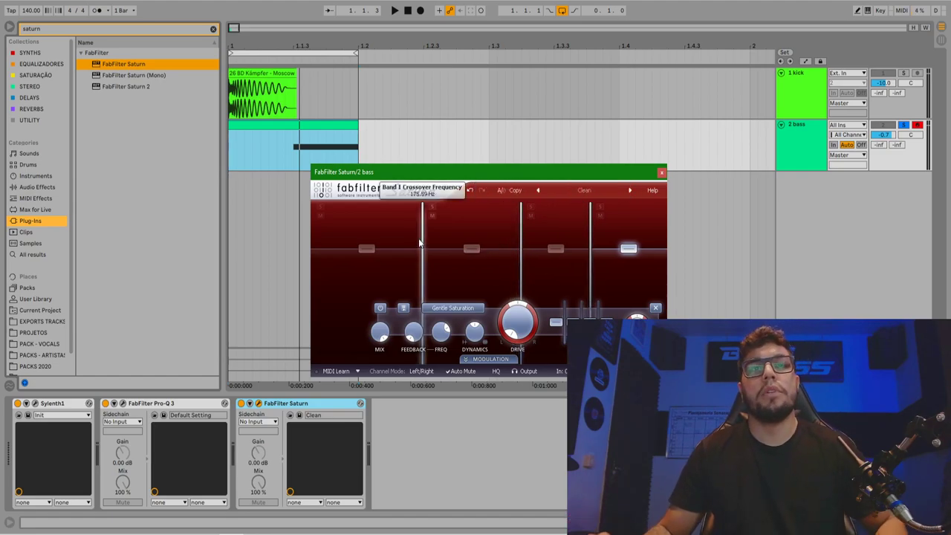
drag(419, 225, 388, 245)
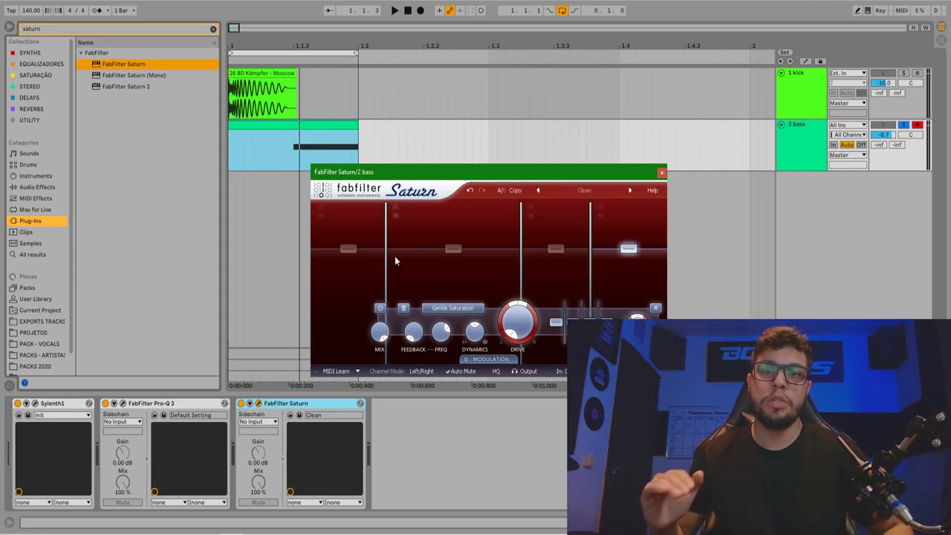
mouse_move(386, 256)
mouse_down()
mouse_move(426, 256)
mouse_move(361, 252)
mouse_move(401, 260)
mouse_up()
- Play the loop, compare the bass with Saturn off and on, and raise the band 1 crossover slightly
key(space)
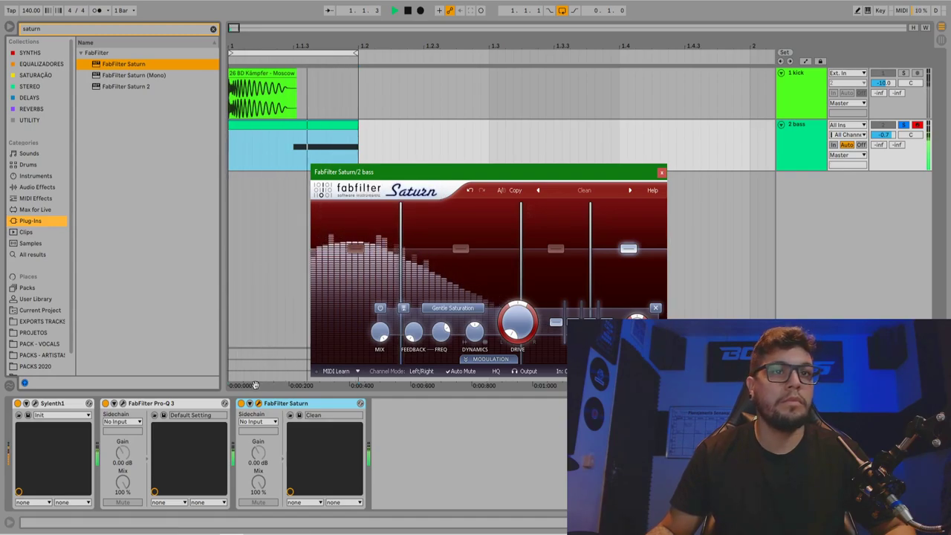
click(241, 405)
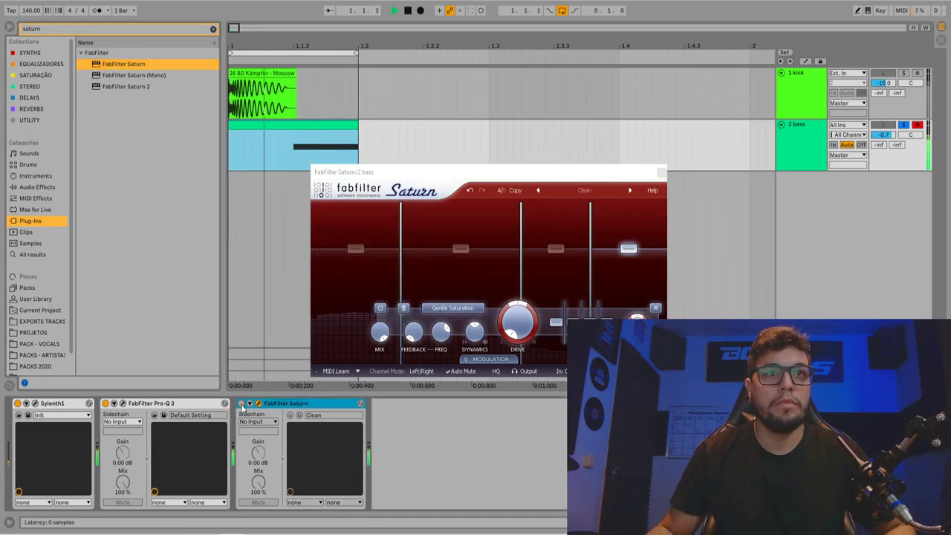
click(241, 404)
click(402, 253)
mouse_move(402, 253)
mouse_down()
mouse_move(433, 250)
mouse_move(385, 246)
mouse_move(413, 246)
mouse_up()
key(space)
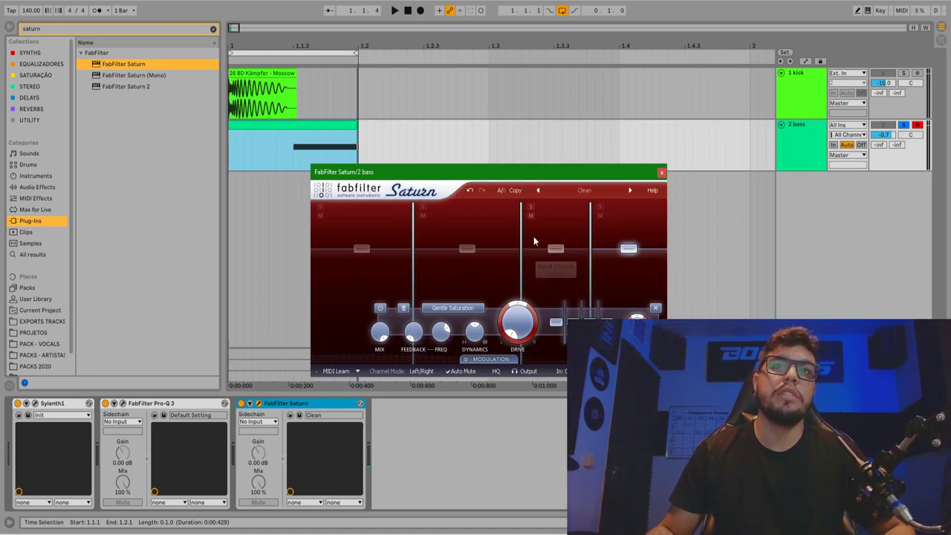
- Fine-tune the band 2 crossover to about 1016 Hz while the bass loop plays
mouse_move(521, 245)
mouse_down()
mouse_move(494, 250)
mouse_move(541, 249)
mouse_move(496, 249)
mouse_move(507, 248)
mouse_up()
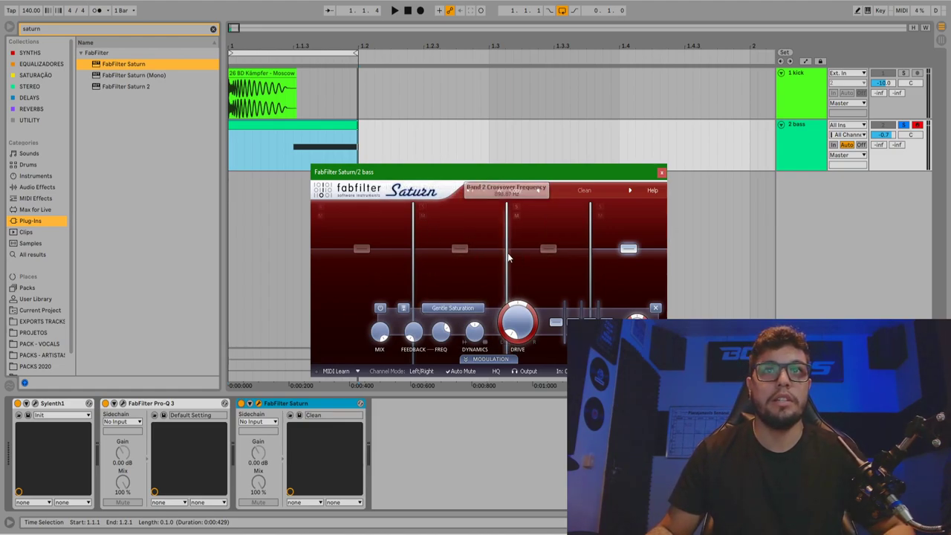
drag(507, 255, 503, 255)
key(space)
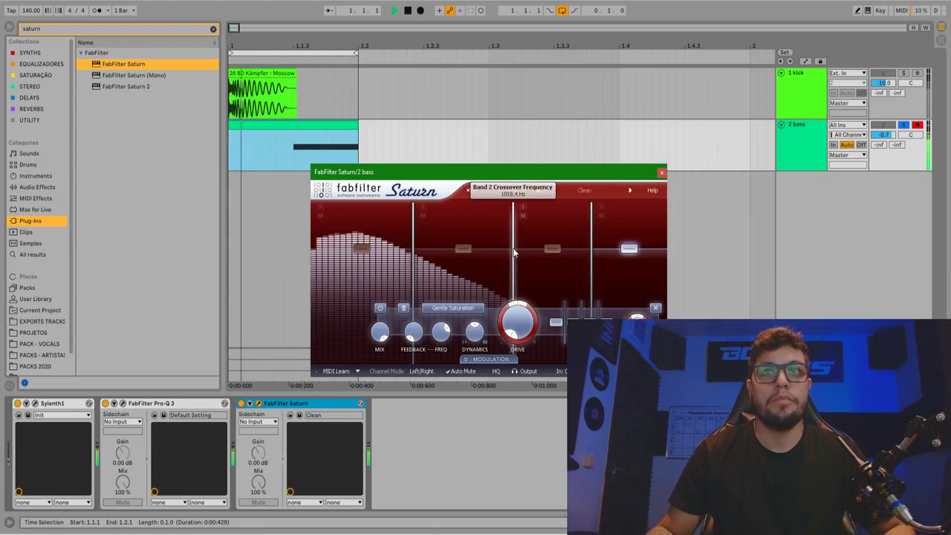
- Lower Saturn's band 2 crossover slightly and stop playback
drag(504, 254, 504, 255)
key(space)
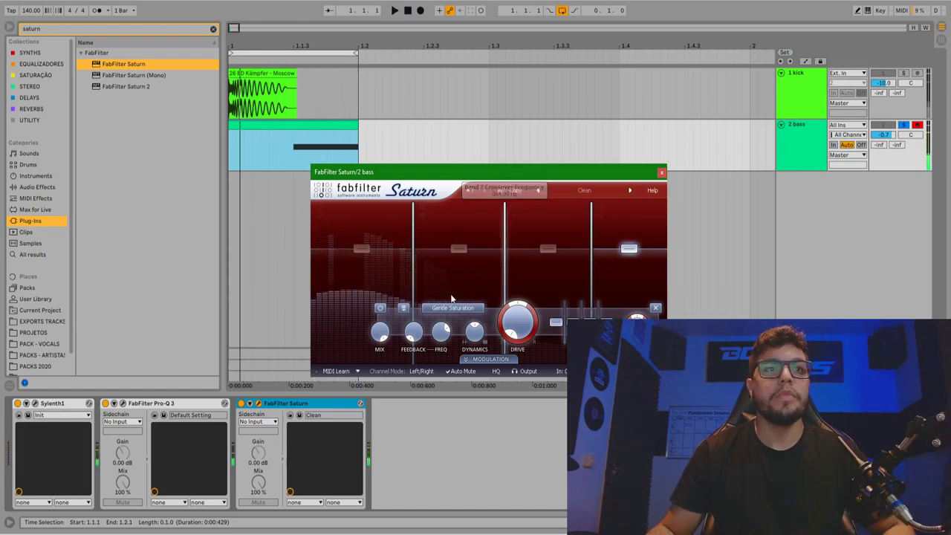
- Add a high-shelf cut in the bass's Pro-Q 3 at about 2924 Hz and -3.4 dB with Q 0.810
click(124, 403)
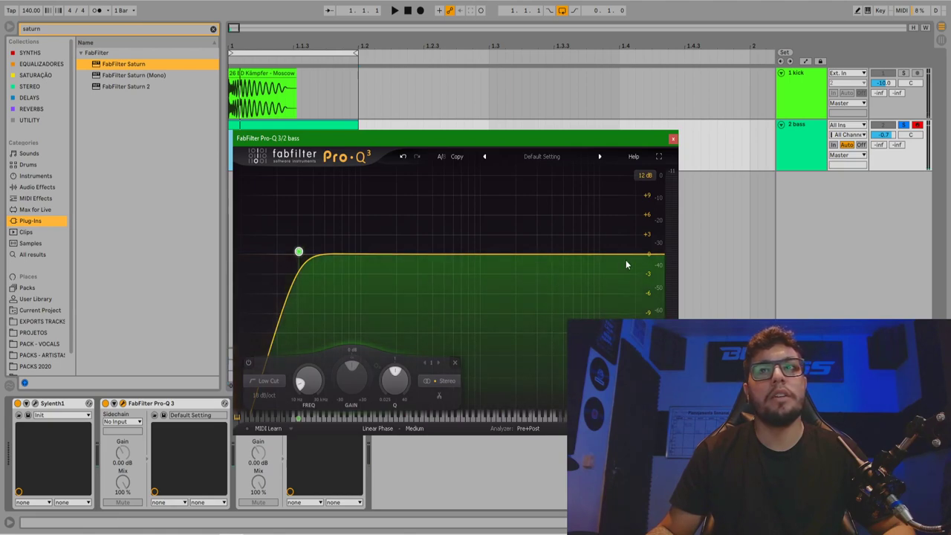
drag(654, 255, 582, 266)
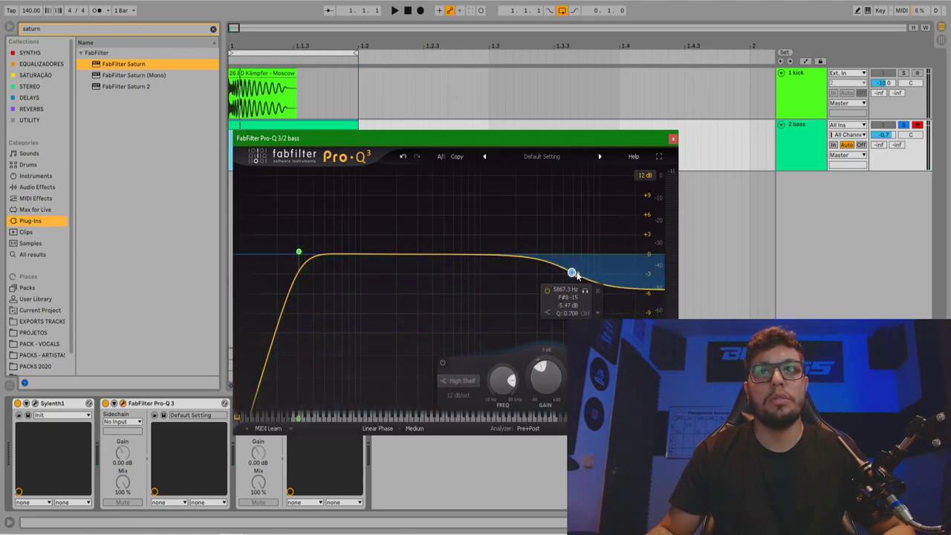
drag(572, 275, 543, 268)
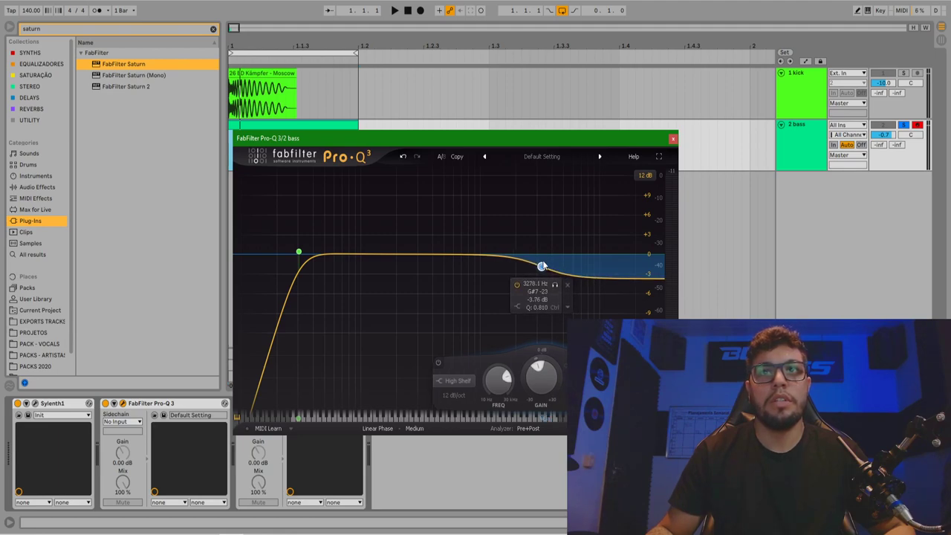
drag(543, 265, 537, 264)
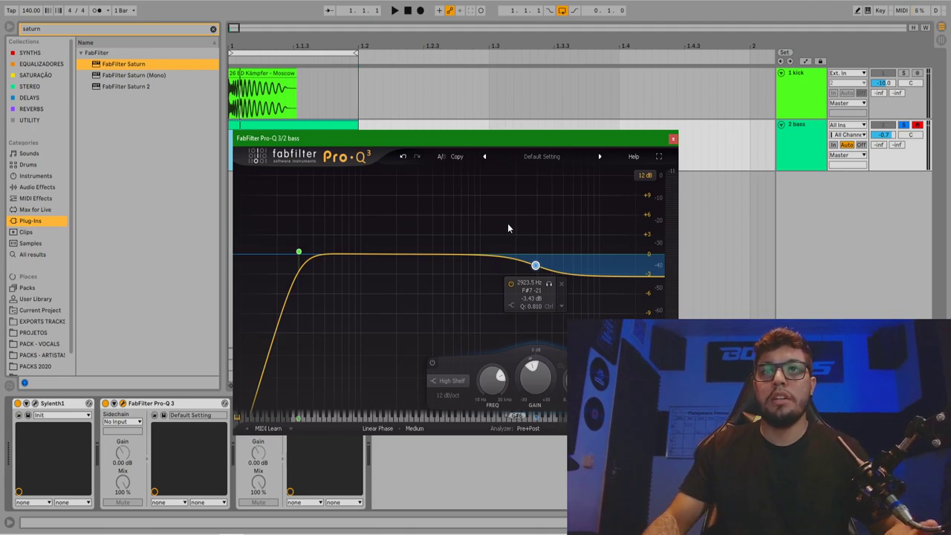
click(674, 141)
- Play the loop and retune the Pro-Q 3 high shelf to about 2134 Hz and -3.1 dB
key(space)
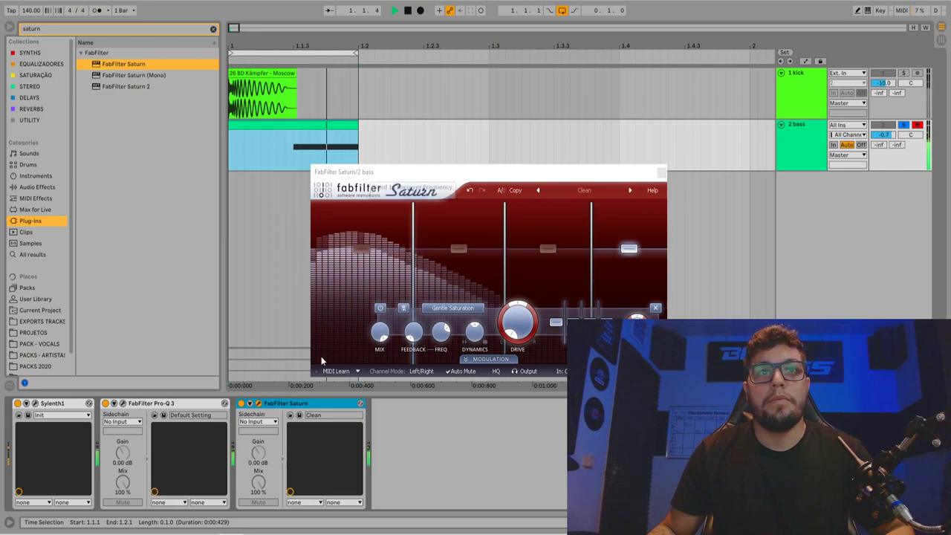
click(124, 403)
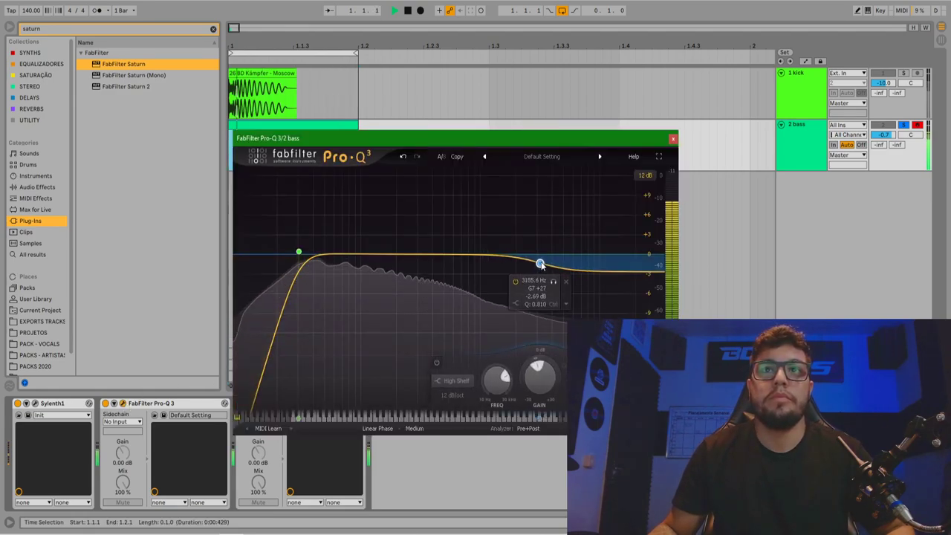
mouse_move(536, 268)
mouse_down()
mouse_move(555, 272)
mouse_move(520, 266)
mouse_up()
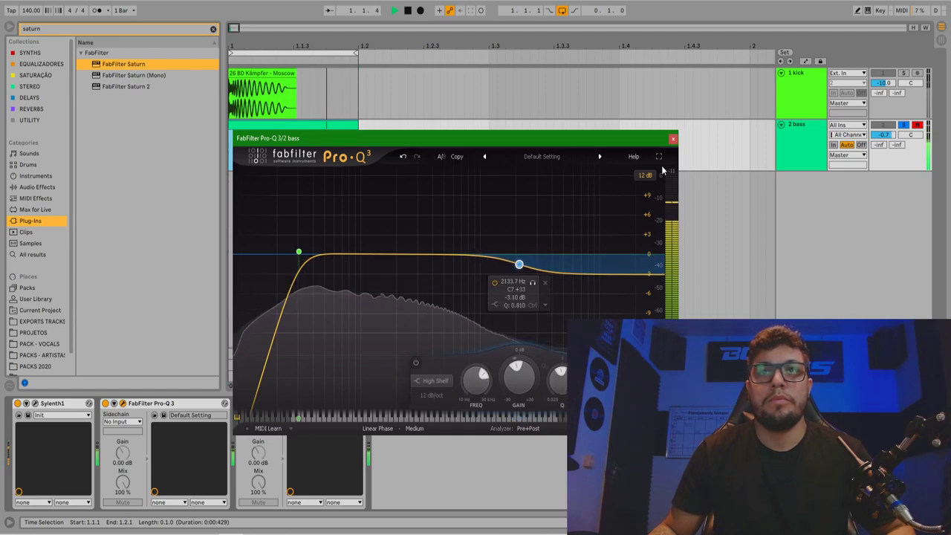
click(673, 139)
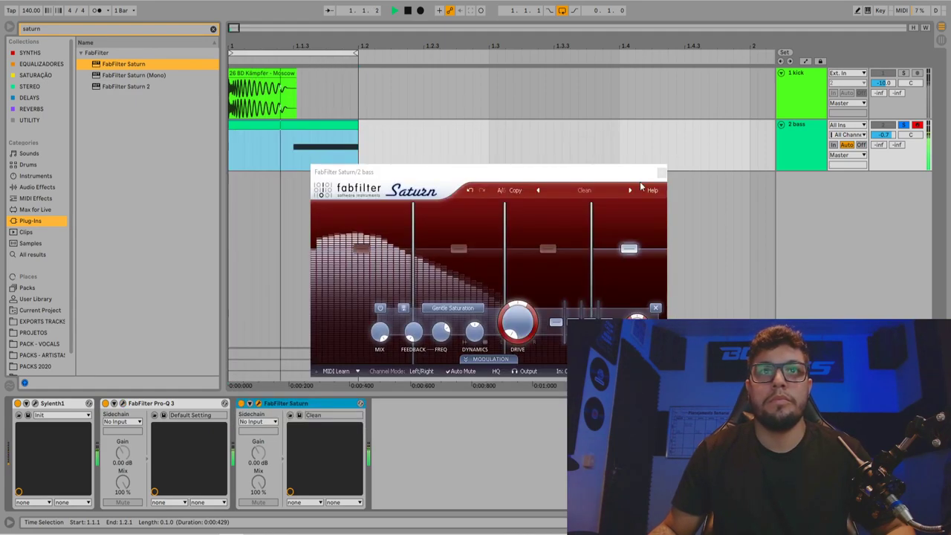
- Raise Saturn's band 3 level to 3 dB and its band 4 level to about 3.95 dB
text(2)
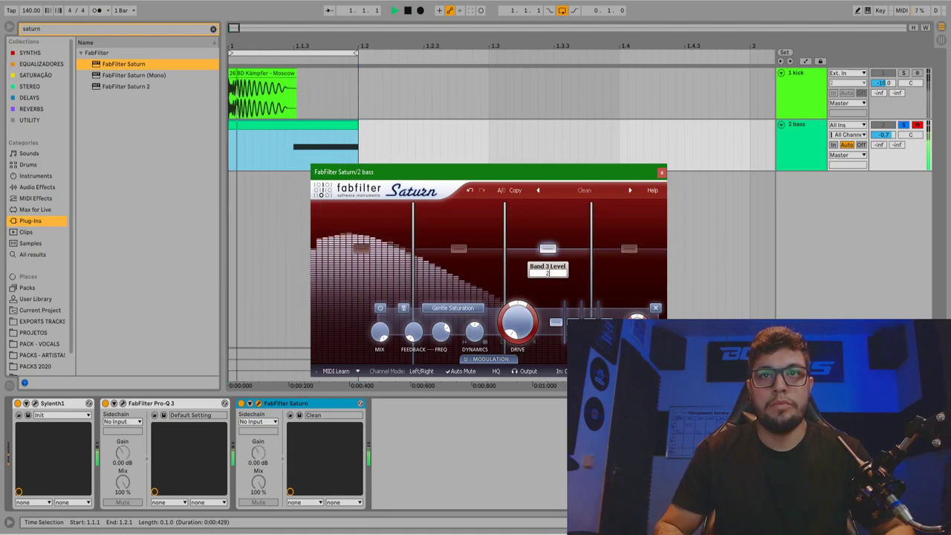
key(Return)
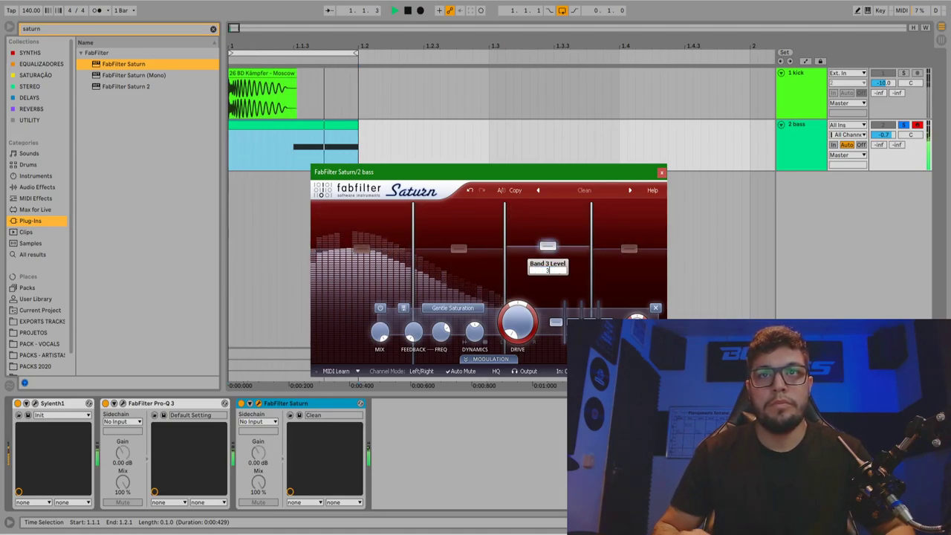
drag(631, 251, 633, 250)
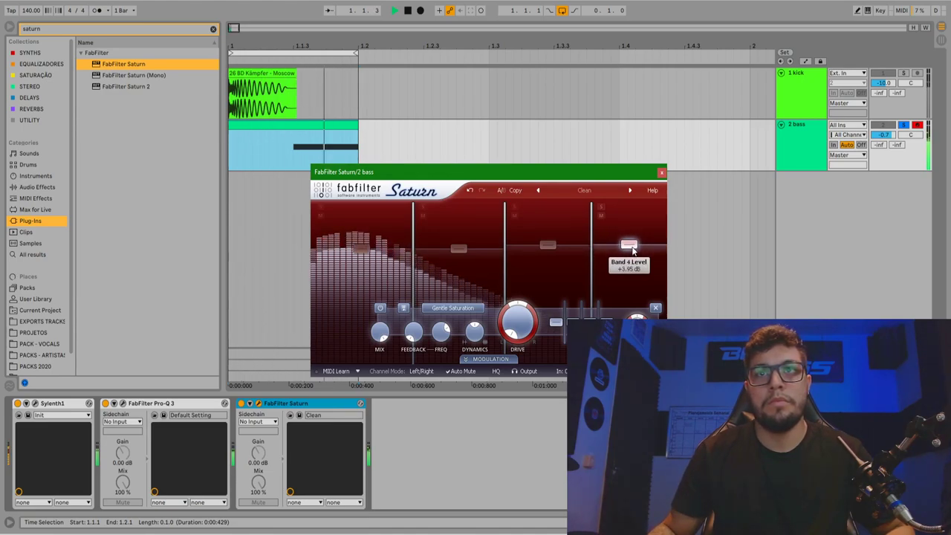
- Shift Saturn's band 2 crossover slightly higher and its band 1 crossover lower, auditioning the bass loop
drag(505, 252, 507, 256)
key(space)
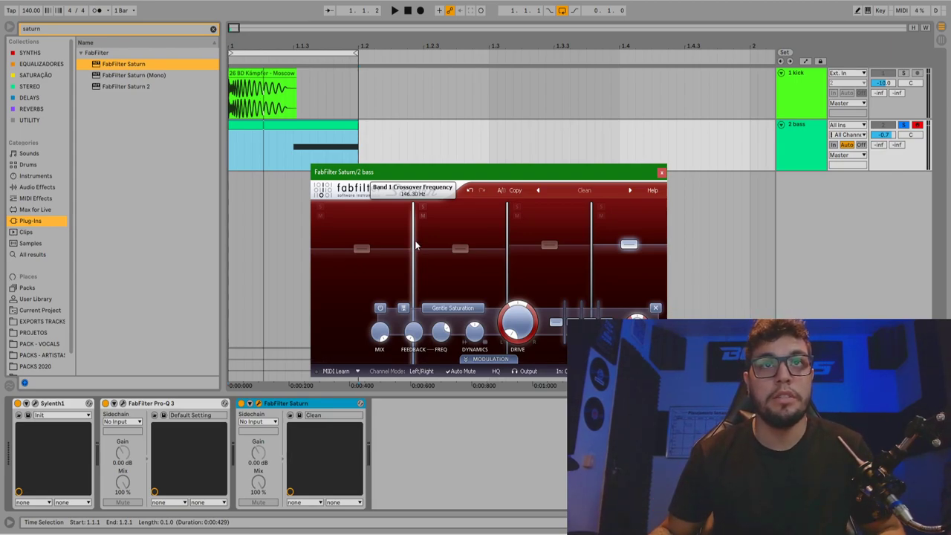
mouse_move(414, 245)
mouse_down()
mouse_move(372, 245)
mouse_move(406, 246)
mouse_up()
key(space)
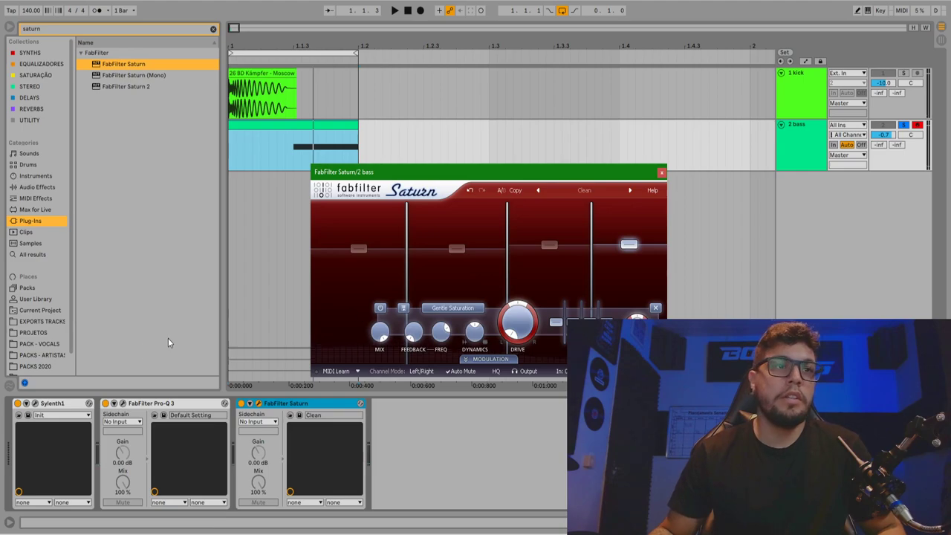
- Review Sylenth1's filter and modulation envelope settings beside Saturn while the loop plays, and put the plug-in windows away
click(47, 405)
click(36, 404)
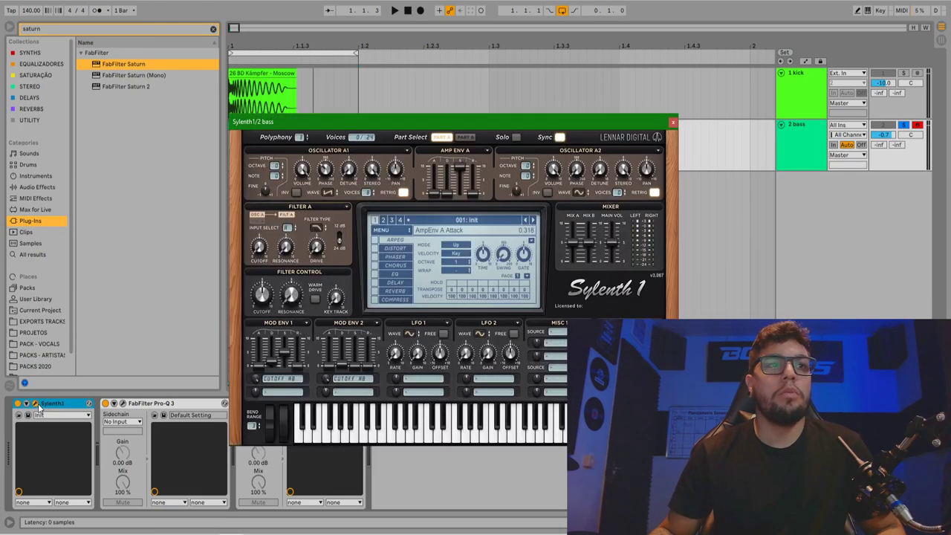
drag(419, 121, 284, 119)
drag(568, 178, 839, 236)
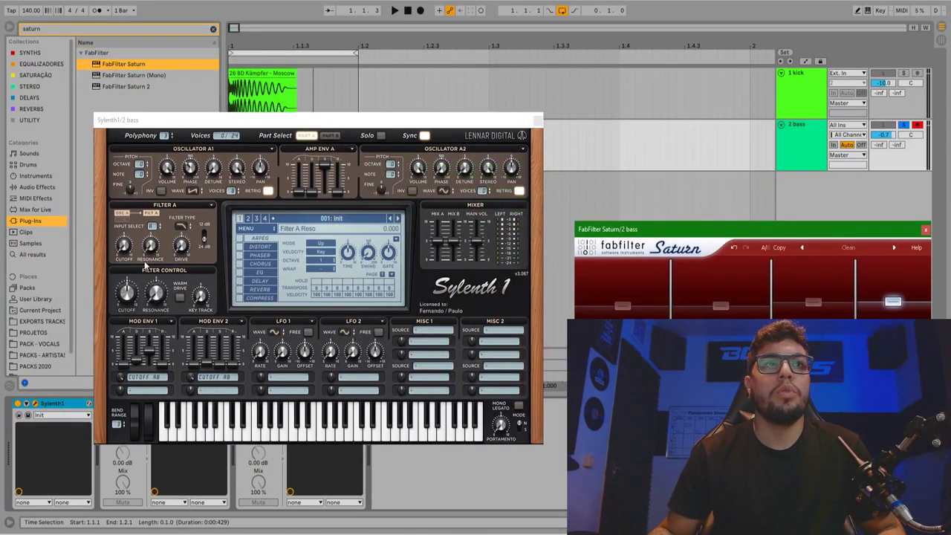
click(147, 350)
key(space)
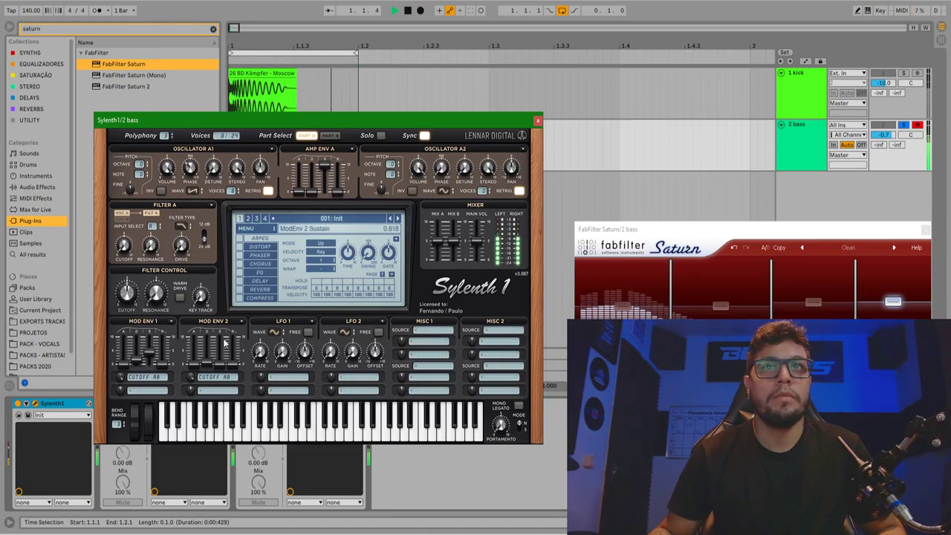
click(539, 121)
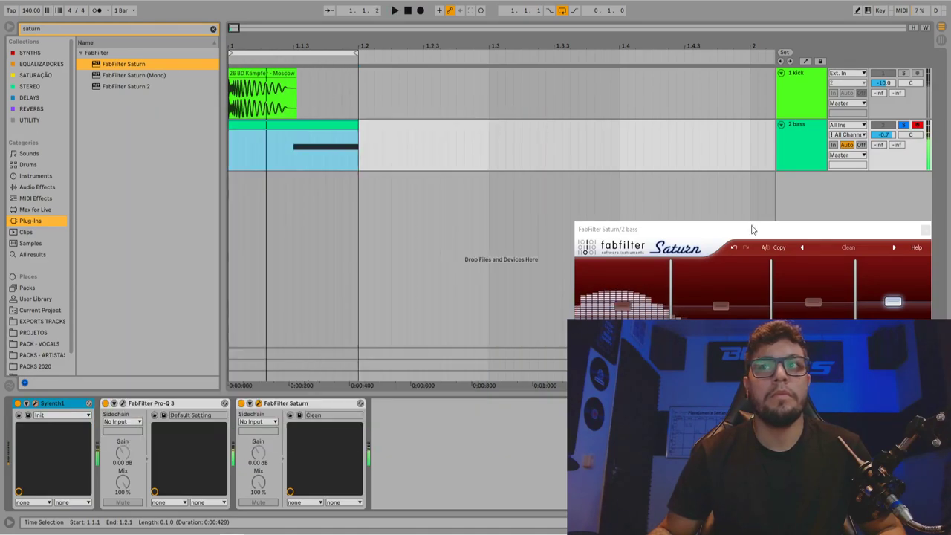
key(super+alt+p)
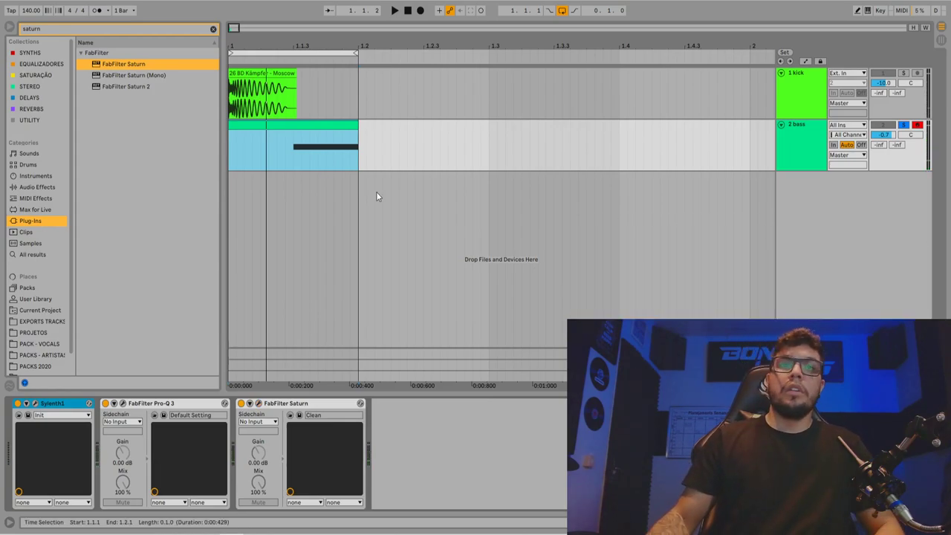
- Insert a new audio track below the bass track
click(295, 125)
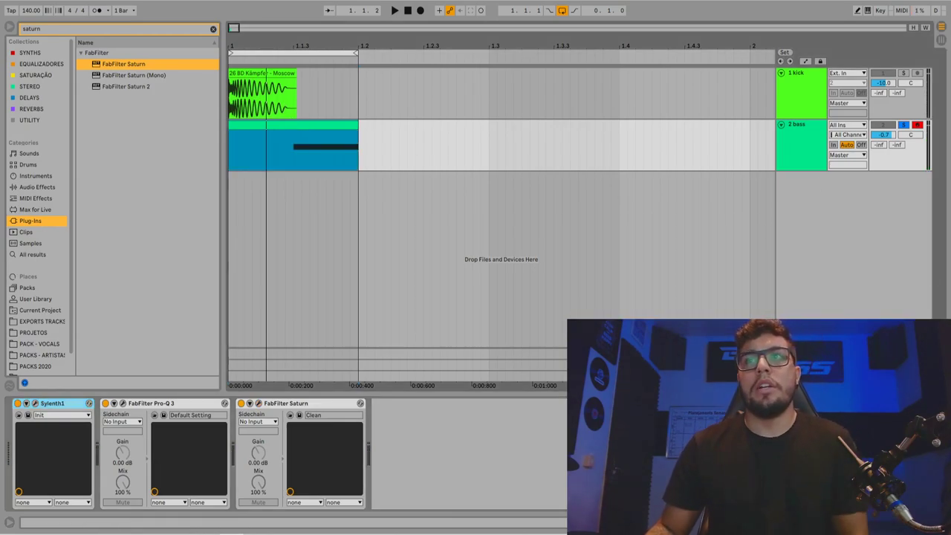
right_click(837, 217)
click(840, 228)
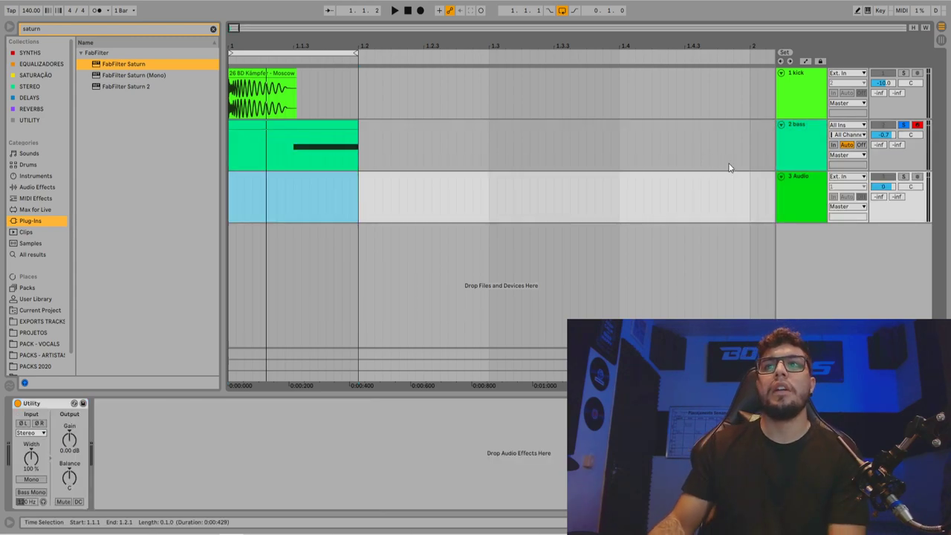
- Collapse Pro-Q 3 and Saturn on the bass track, group them into an audio effect rack, and turn the rack off
click(806, 135)
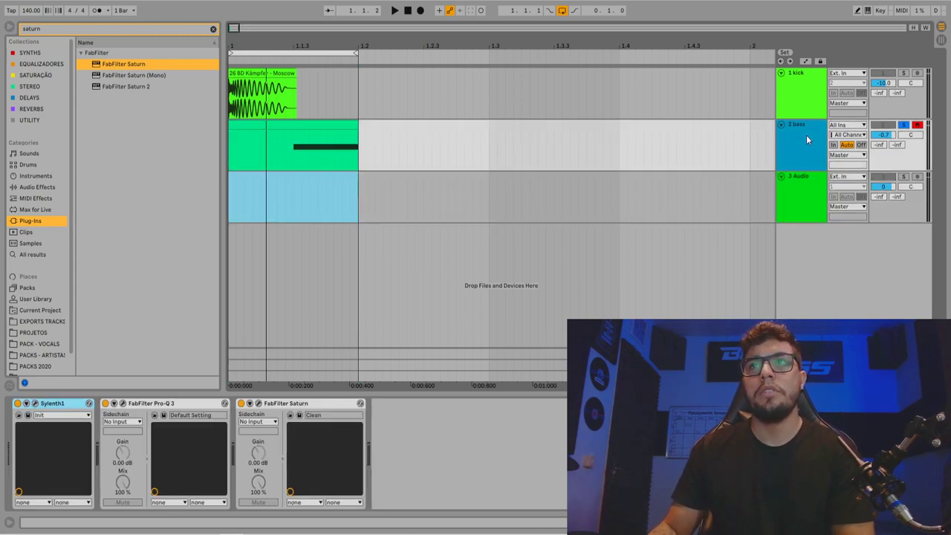
double_click(335, 403)
double_click(180, 403)
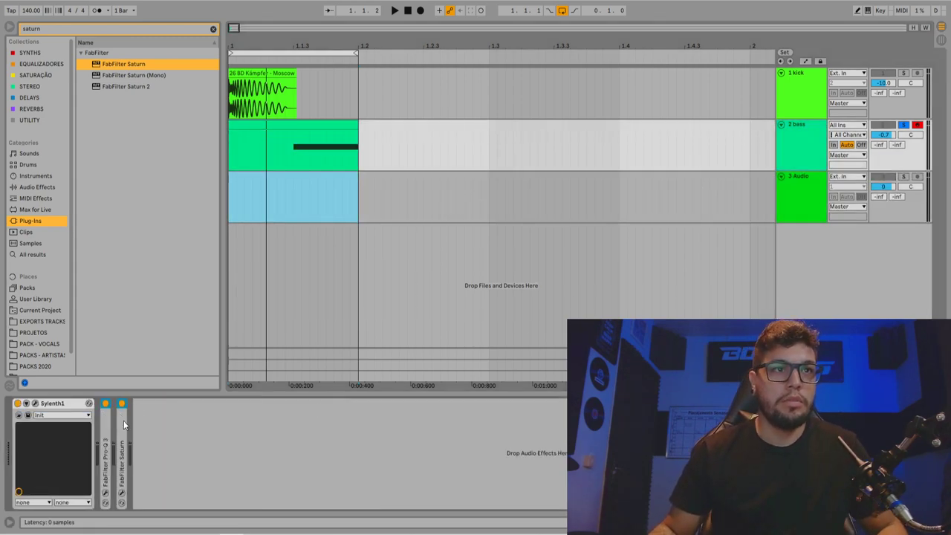
shift+click(123, 420)
key(ctrl+g)
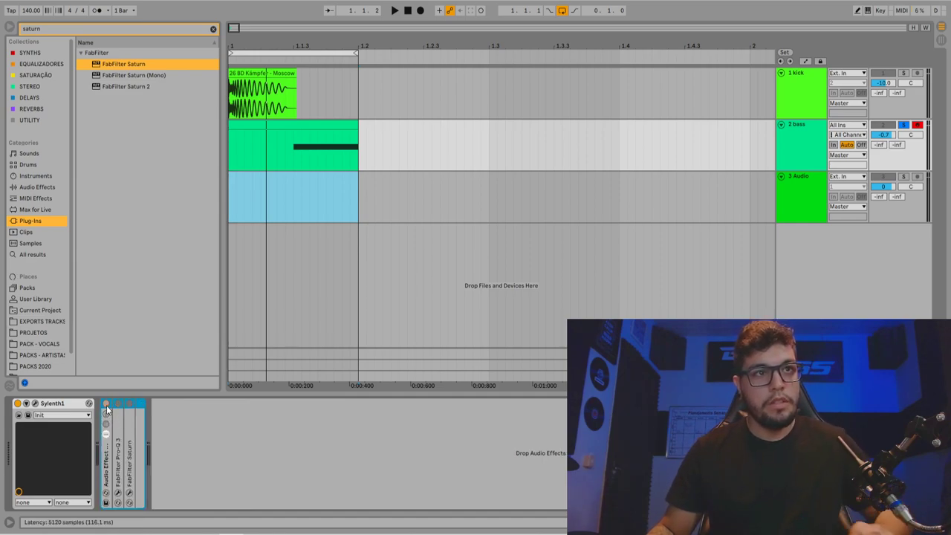
- Set the new audio track's input to Resampling and arm it for recording
click(798, 186)
click(843, 177)
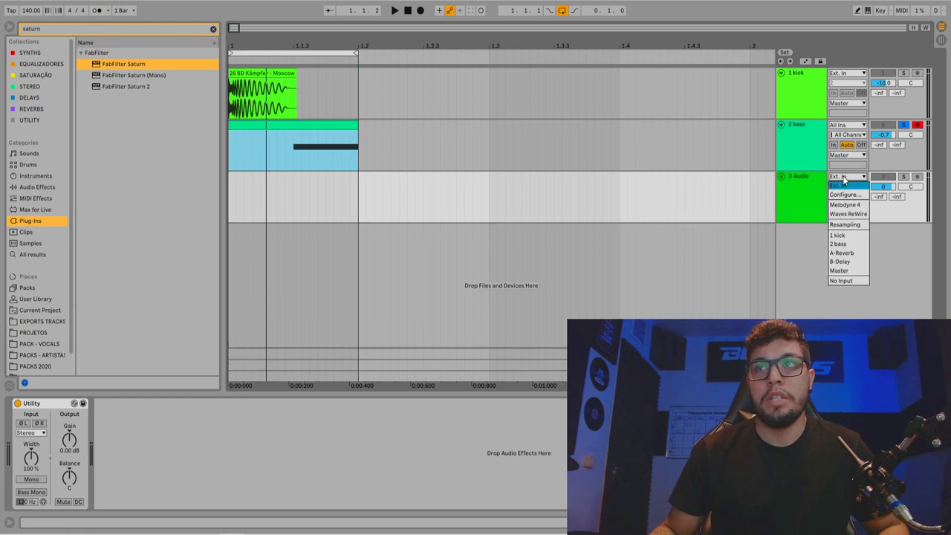
click(844, 225)
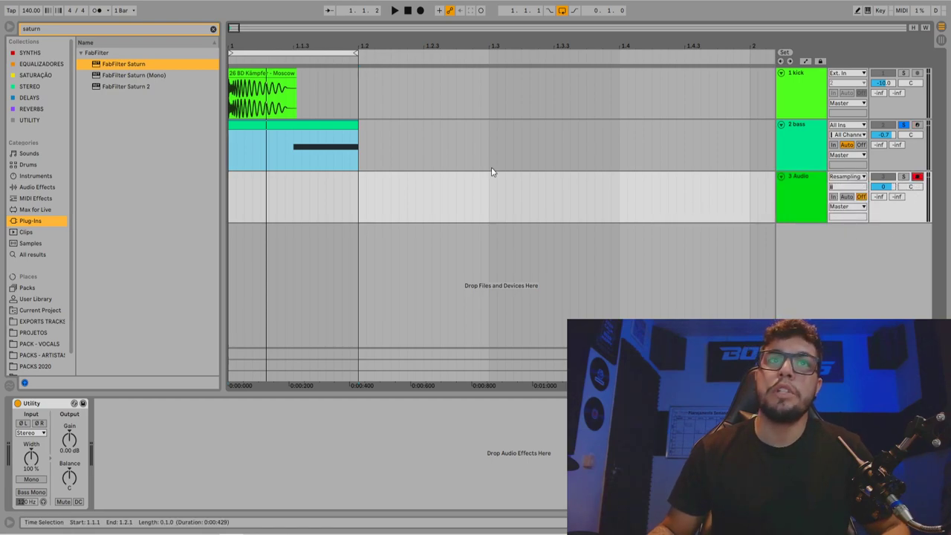
- Extend the loop to two beats and lengthen the bass clip and its D0 note slightly past beat 1.2
drag(369, 54, 489, 55)
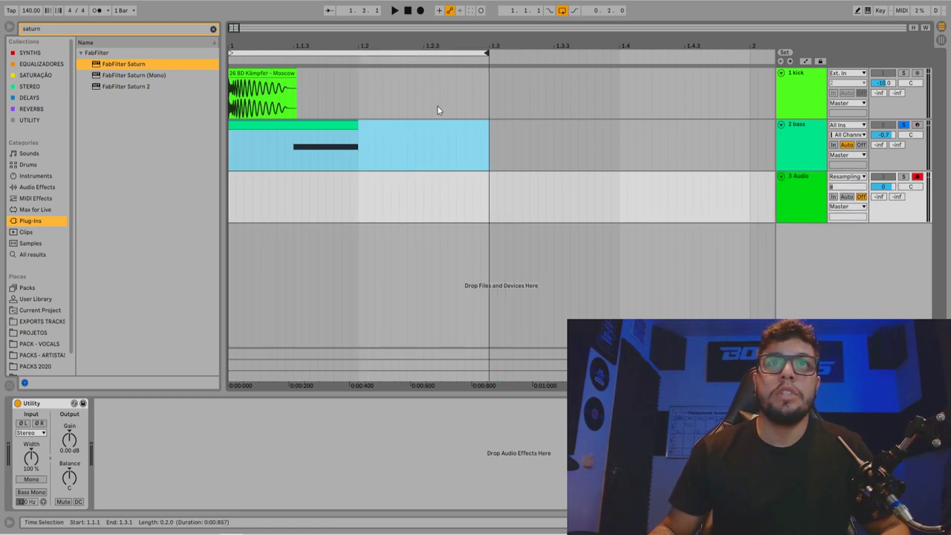
click(275, 137)
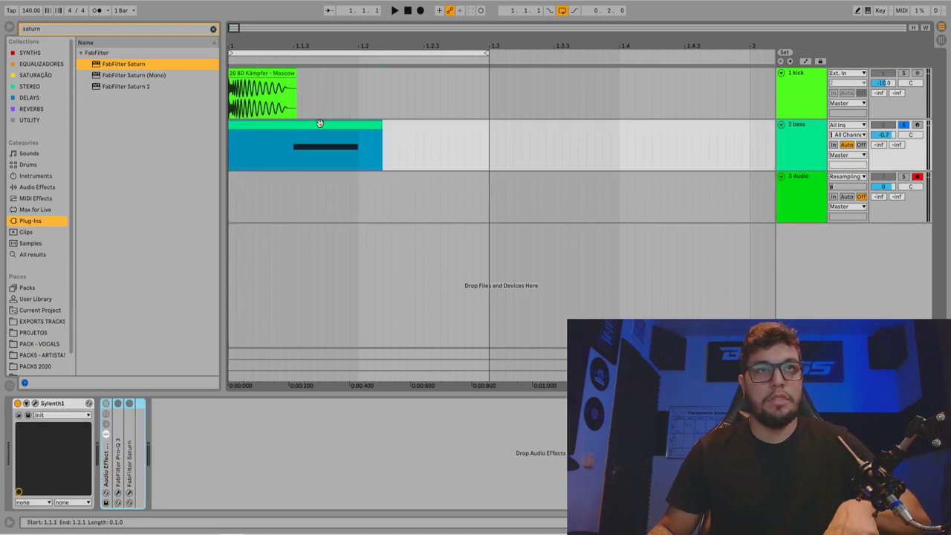
double_click(301, 129)
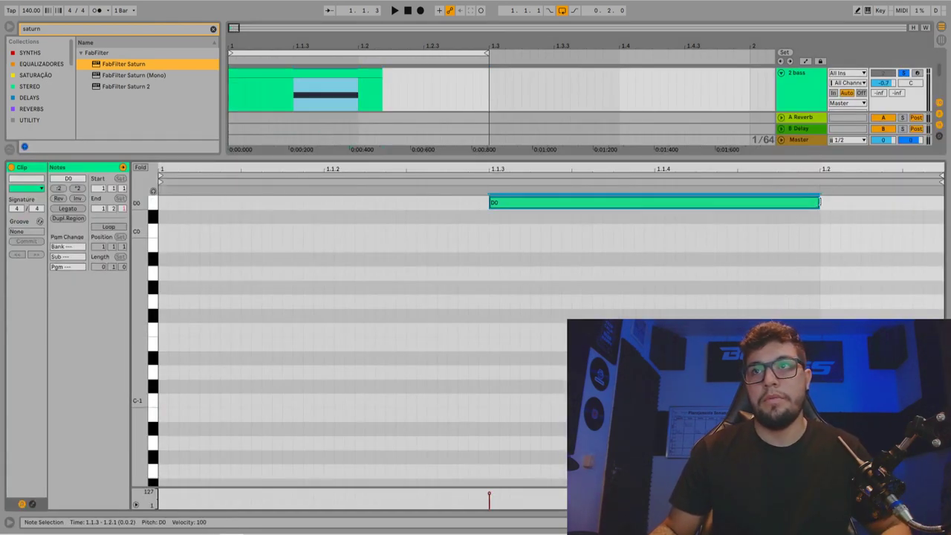
click(808, 102)
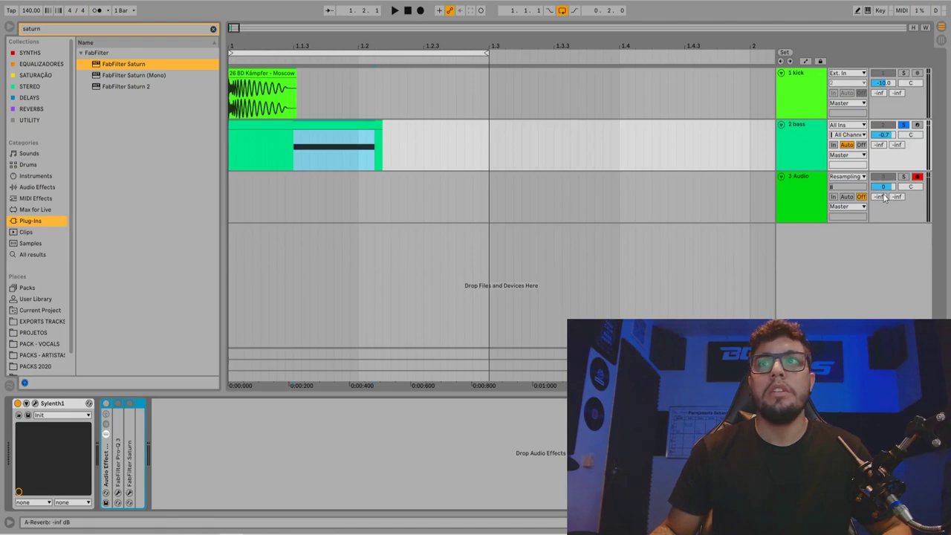
- Record the soloed, unprocessed bass onto the resampling audio track
click(799, 178)
click(420, 10)
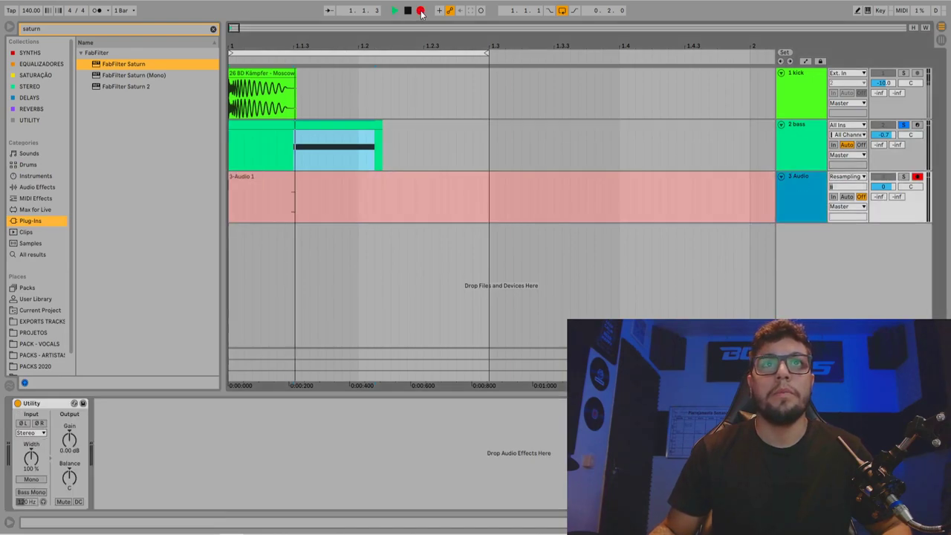
key(space)
- Place the bass track's Pro-Q 3 and Saturn rack after Utility on the audio track and turn it on
click(800, 188)
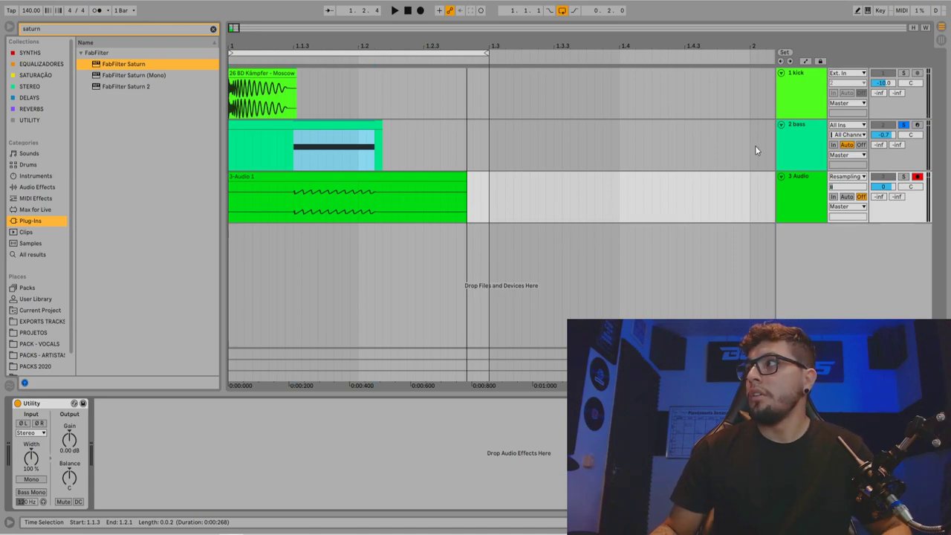
click(807, 131)
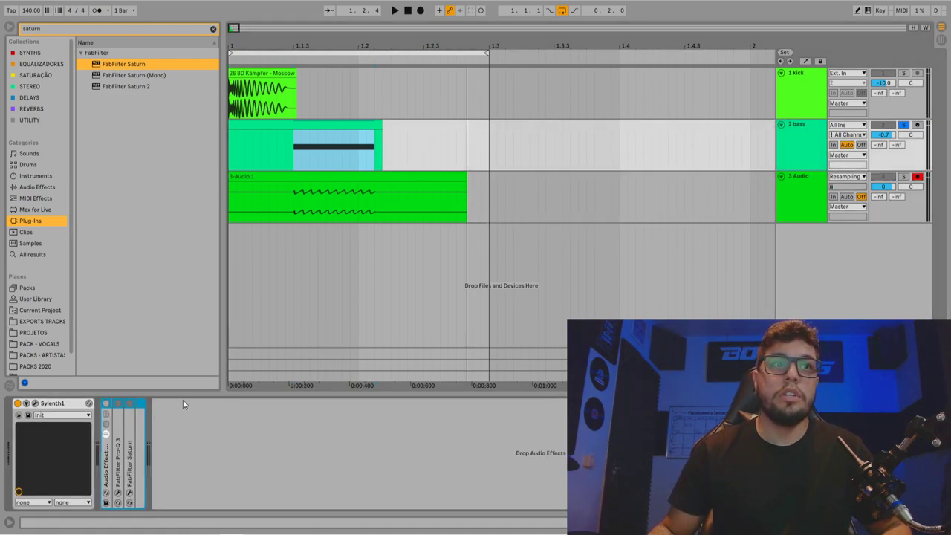
click(792, 190)
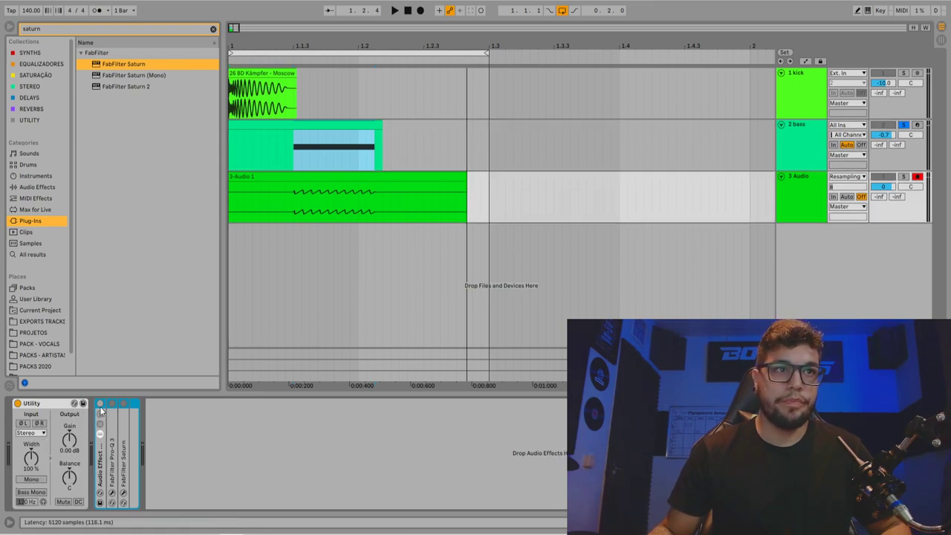
- Freeze the resampled audio track and flatten it to print the Pro-Q 3 and Saturn processing into the clip
click(340, 177)
right_click(811, 204)
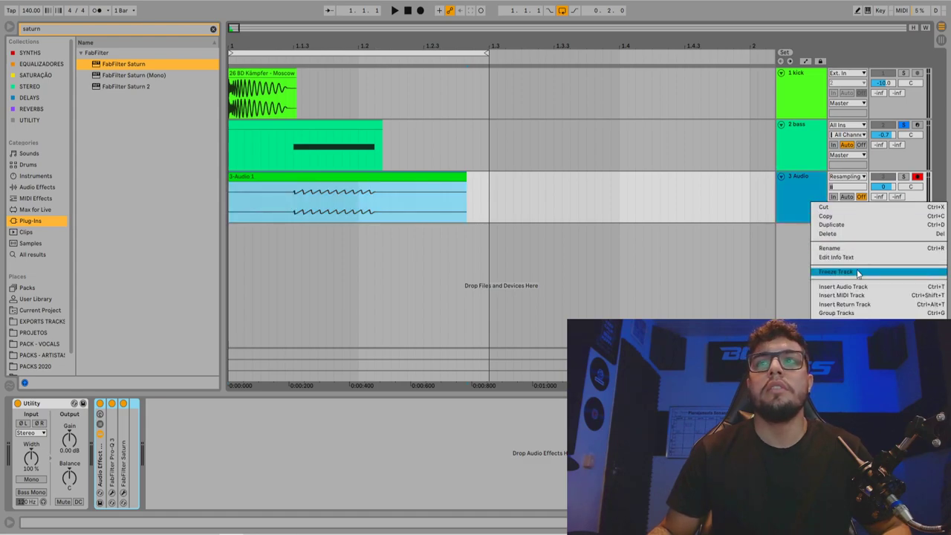
click(817, 270)
right_click(808, 204)
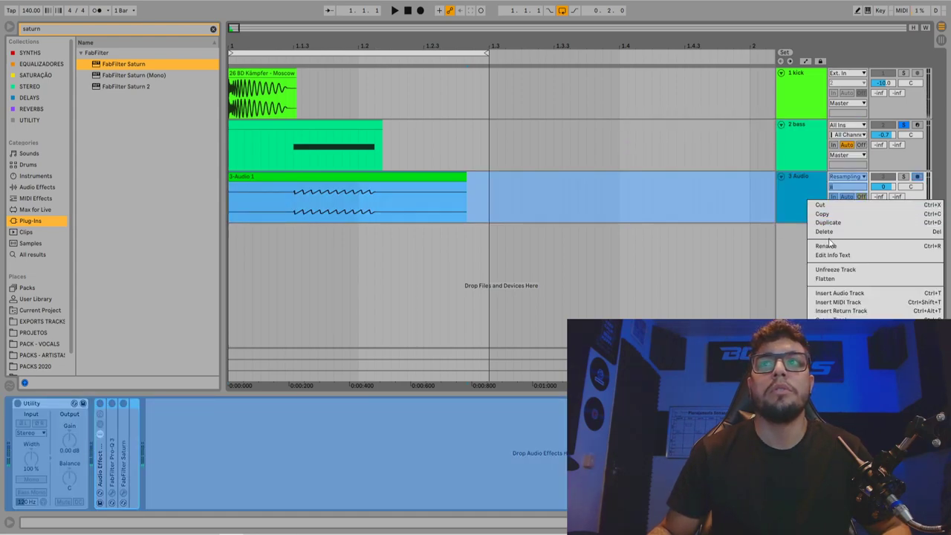
click(838, 278)
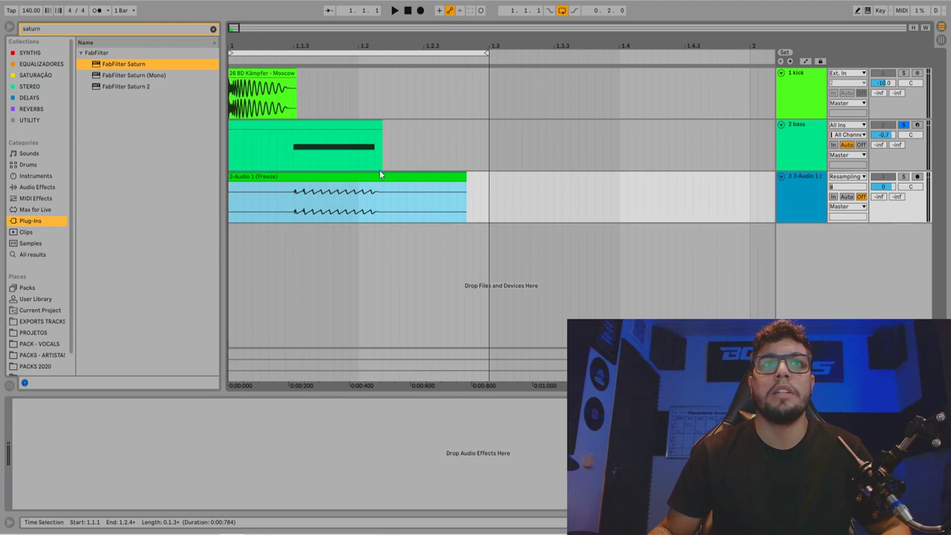
- Enlarge the flattened audio track to show its waveform in detail and collapse the MIDI bass track
drag(792, 223, 792, 283)
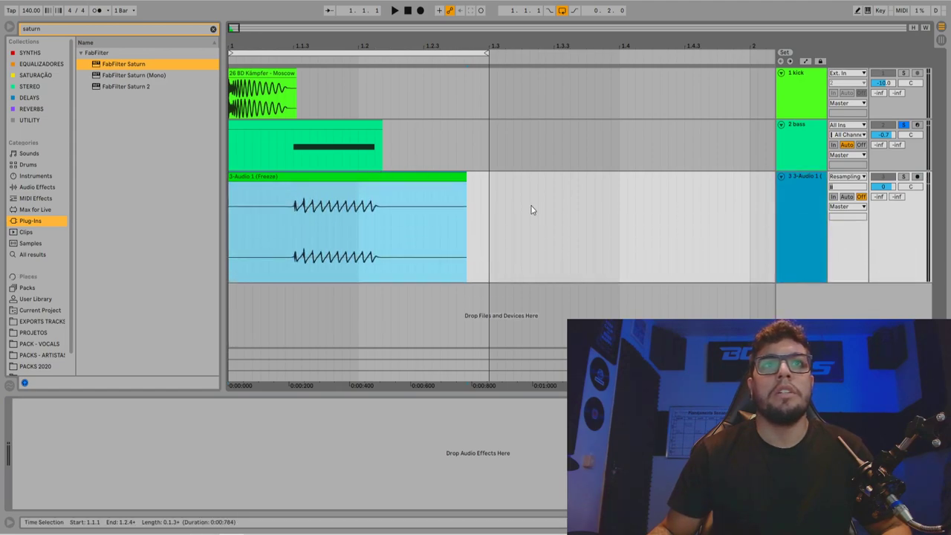
key(plus)
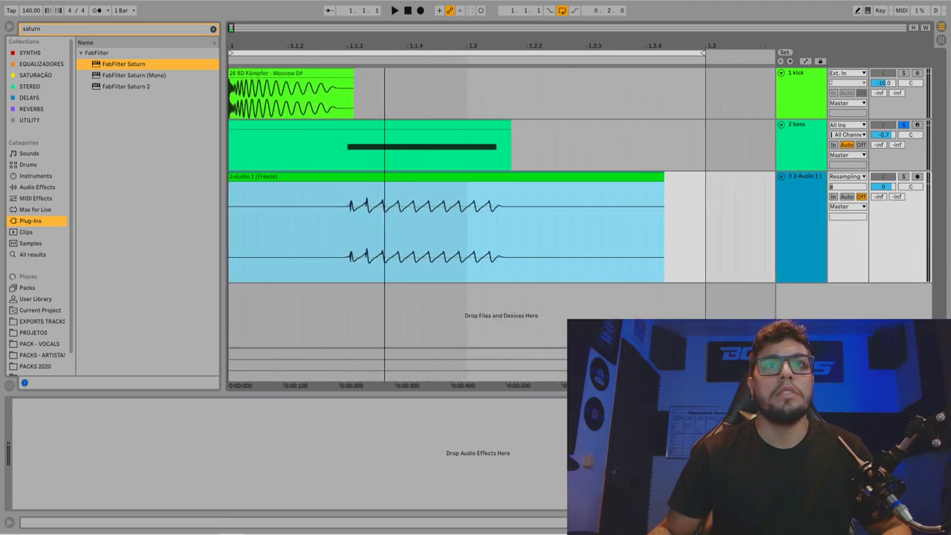
click(782, 125)
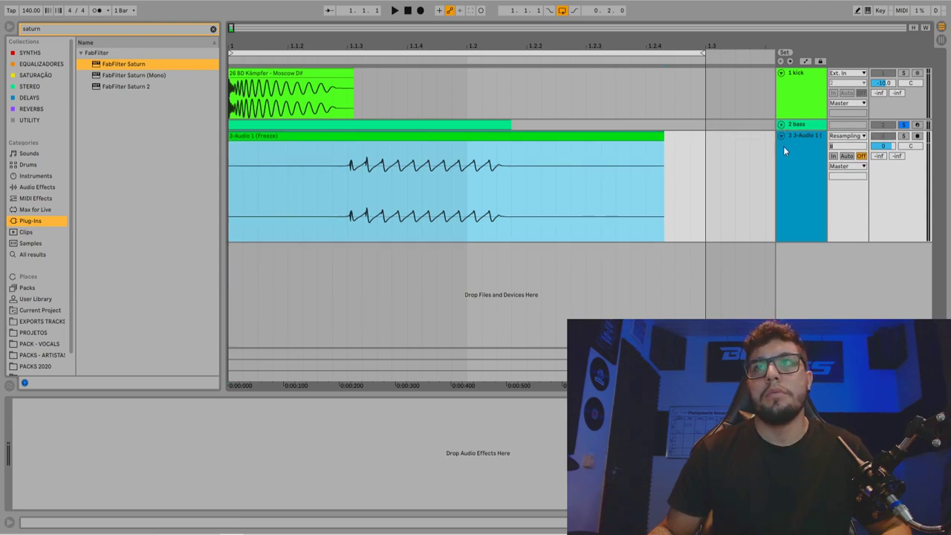
right_click(698, 176)
click(775, 293)
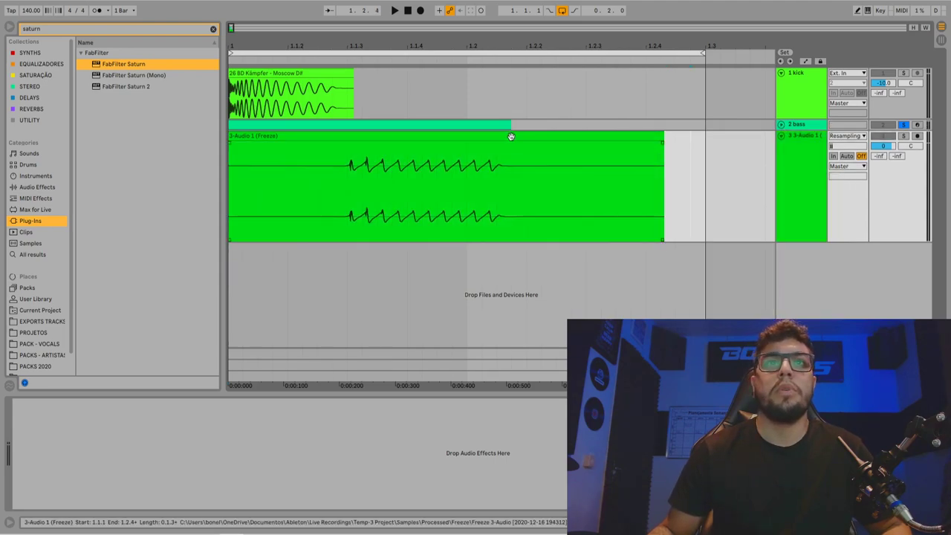
- Delete the flattened bass audio from 1.2.1 to 1.3.1
key(minus)
click(531, 176)
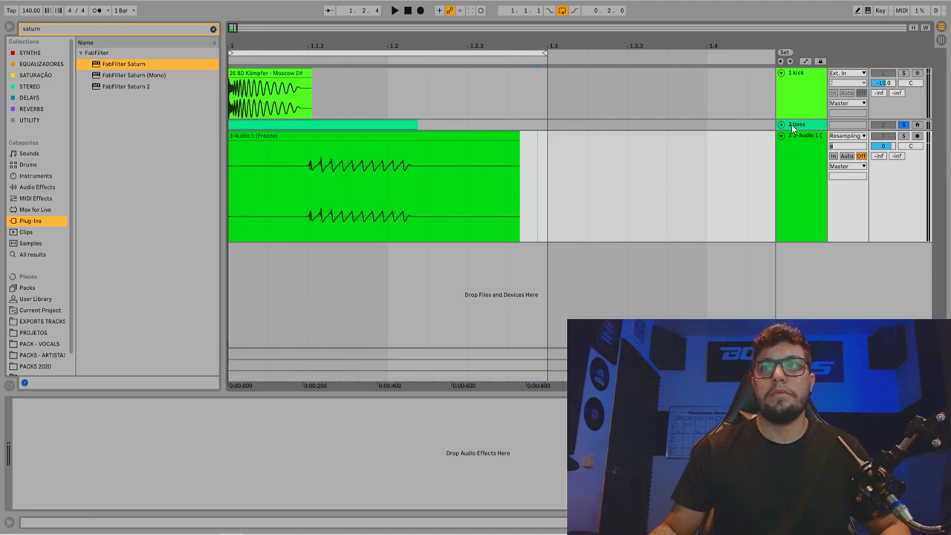
drag(554, 170, 388, 179)
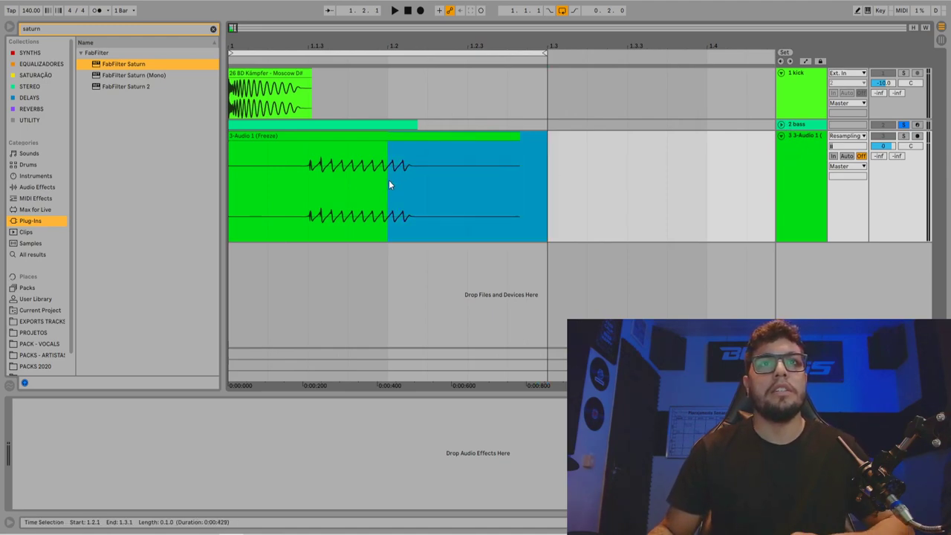
- Rename the flattened audio track "bass final", keeping its automatic track number
click(788, 166)
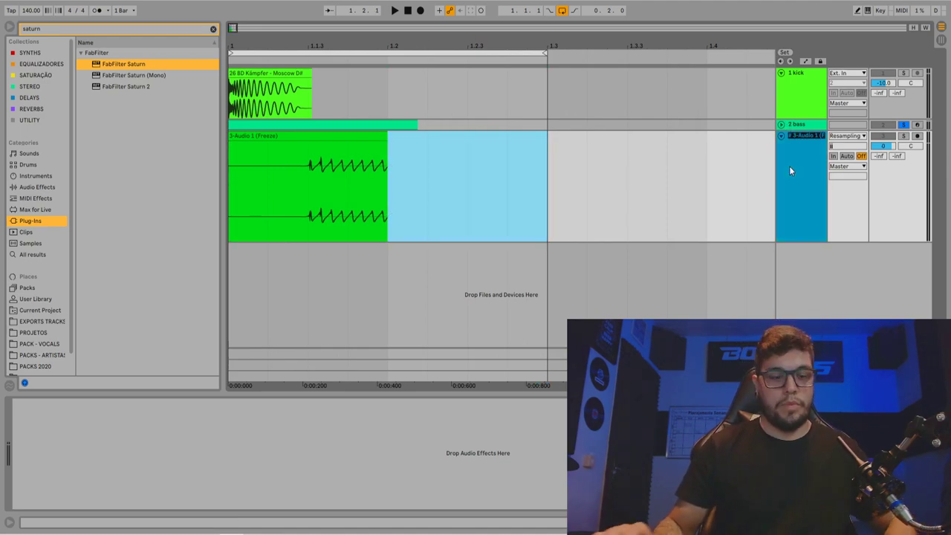
key(ctrl+r)
text(# bass final)
key(Return)
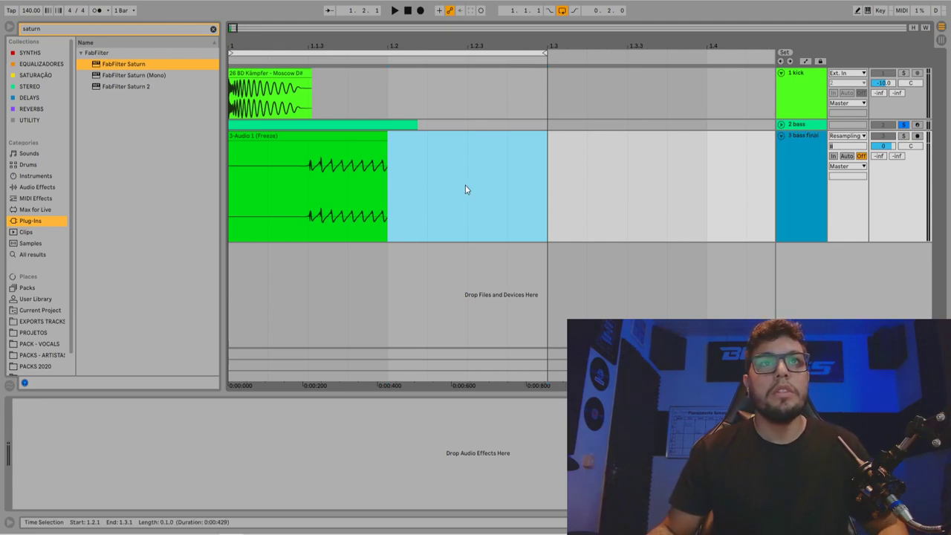
- Turn off Warp on the bass final clip and move its start marker to just before the first bass cycle
drag(390, 149, 211, 165)
drag(329, 49, 407, 134)
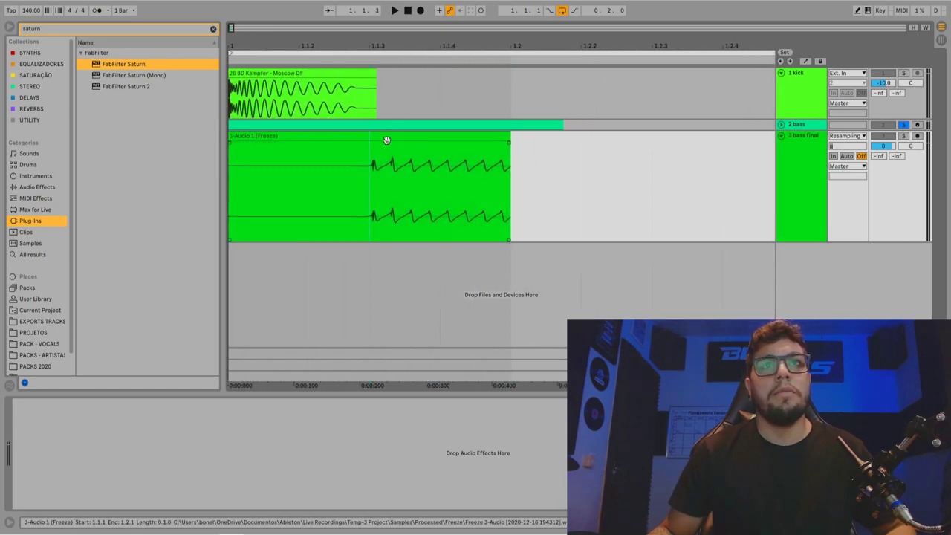
double_click(385, 142)
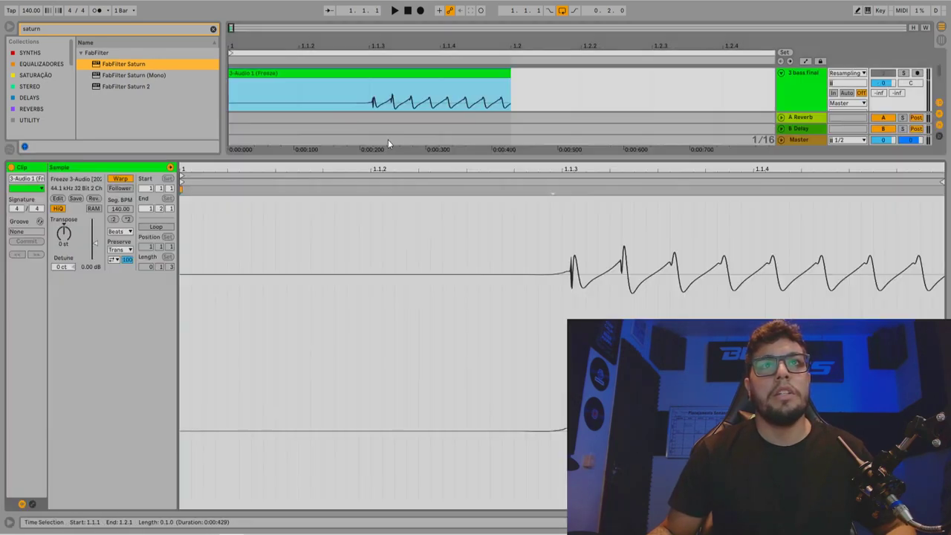
click(120, 179)
mouse_move(180, 178)
mouse_down()
mouse_move(535, 206)
mouse_move(573, 203)
mouse_move(576, 191)
mouse_move(491, 218)
mouse_up()
drag(477, 173, 475, 195)
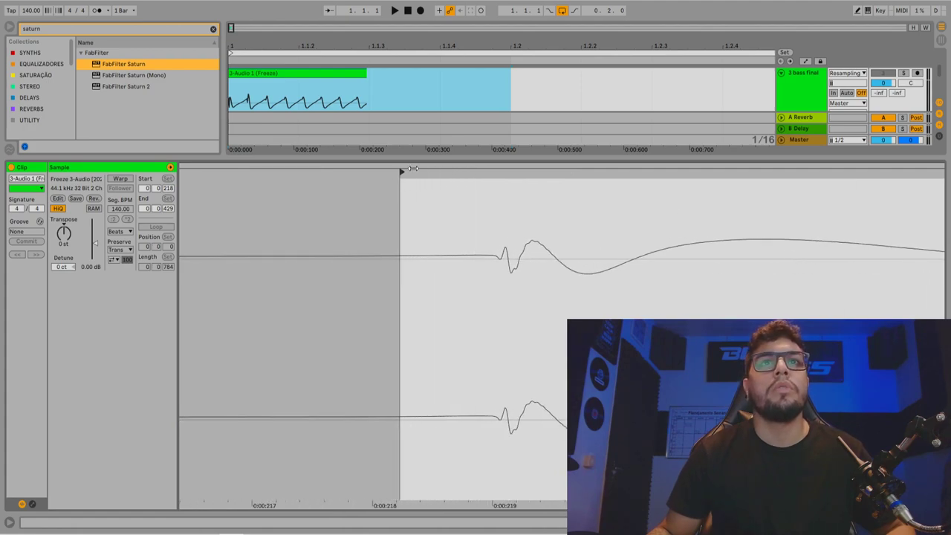
- Solo the bass final track, loop the first beat and play the trimmed clip
click(363, 104)
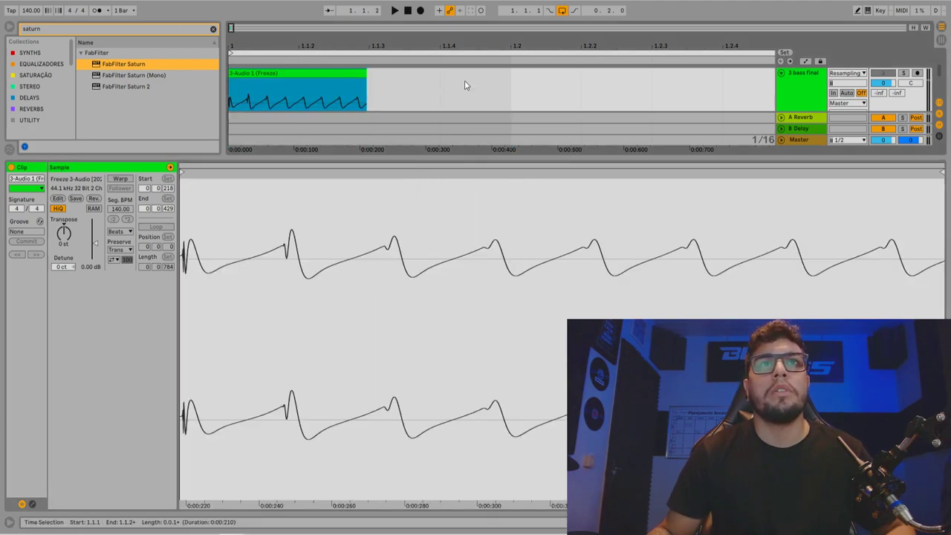
click(904, 73)
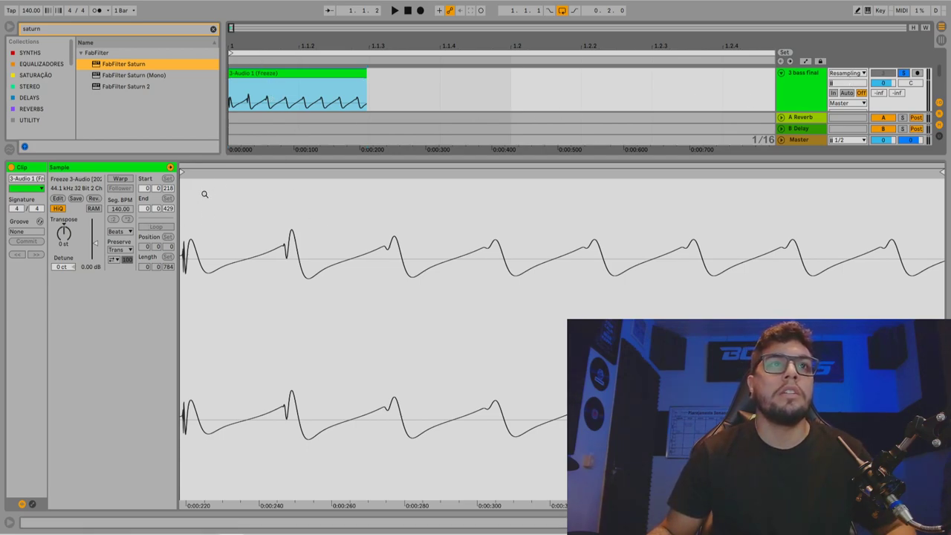
mouse_move(207, 203)
mouse_down()
mouse_move(751, 179)
mouse_move(433, 191)
mouse_up()
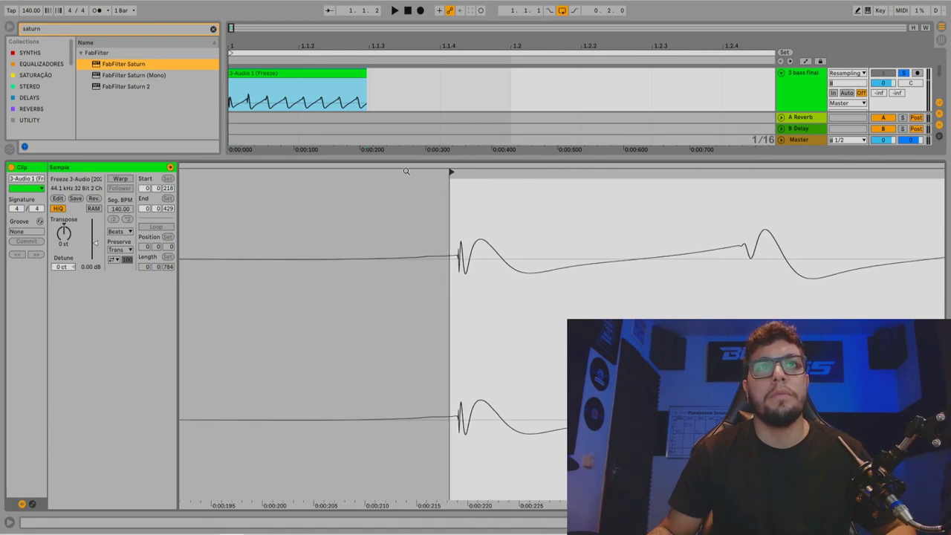
click(336, 89)
key(space)
click(377, 89)
click(275, 93)
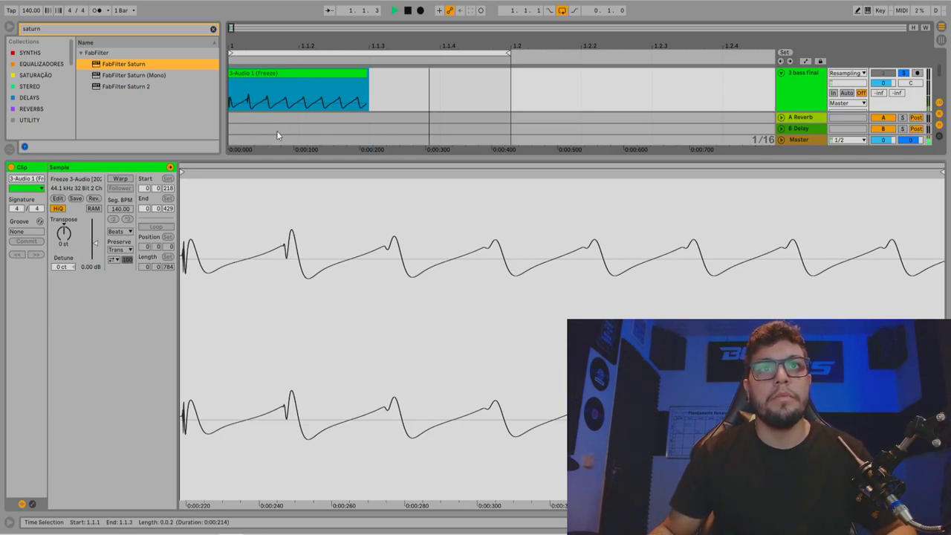
- Refine the bass clip's start marker to the exact onset of the waveform, at 219 ms
click(314, 215)
drag(189, 177, 189, 238)
mouse_move(892, 179)
mouse_down()
mouse_move(417, 185)
mouse_move(393, 171)
mouse_move(450, 174)
mouse_move(417, 172)
mouse_up()
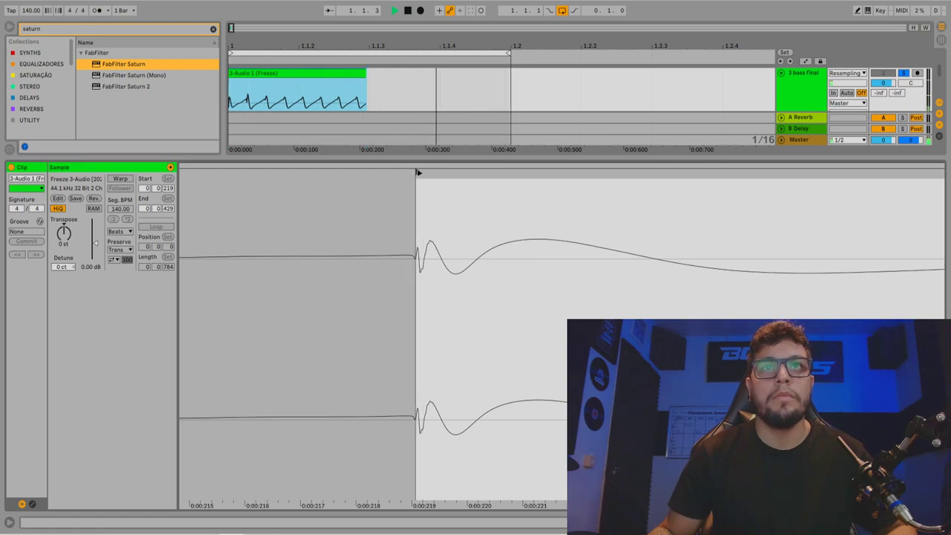
- Place the trimmed bass clip at 1.1.3 after the kick, with a short fade-out and the track at -3.0 dB
click(794, 97)
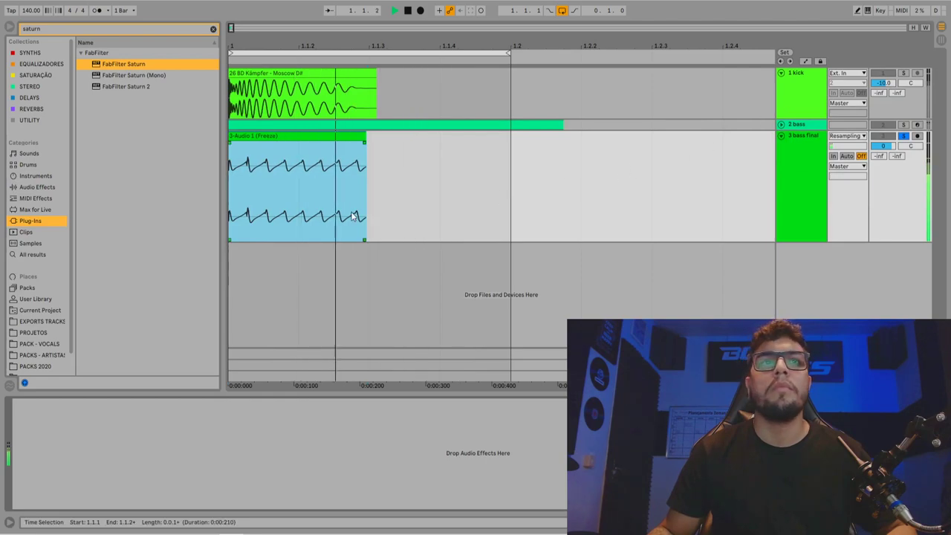
click(242, 146)
double_click(241, 146)
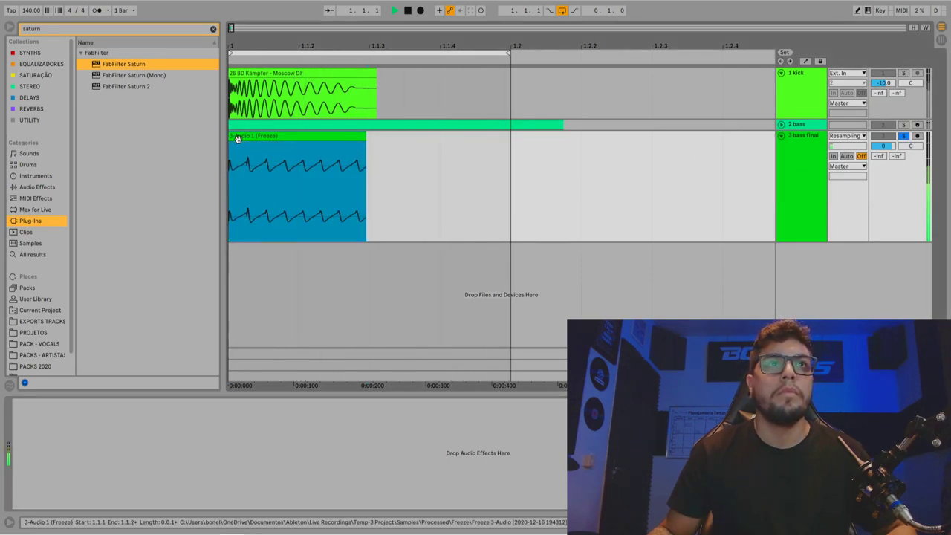
scroll(510, 297, up, 8)
drag(560, 169, 613, 174)
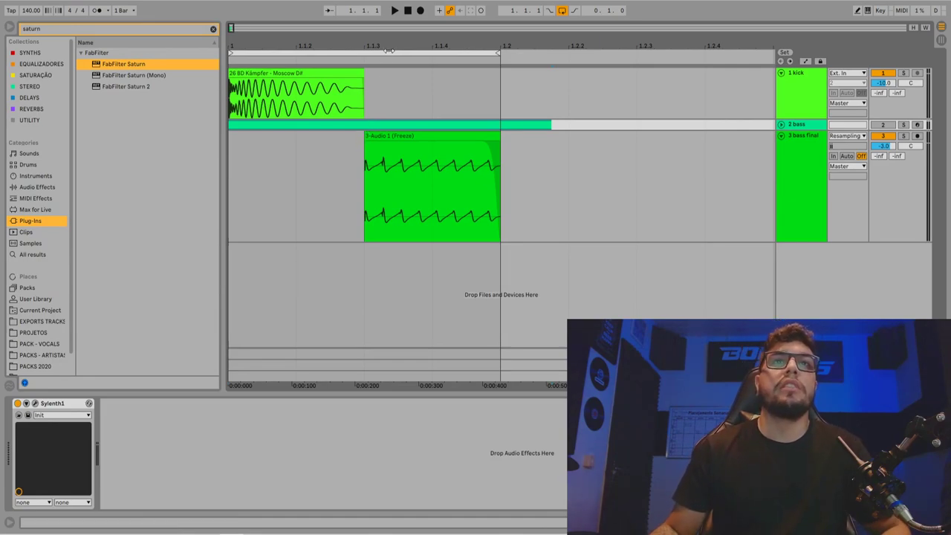
- Play the looped kick and resampled bass together to check how they fit
key(minus)
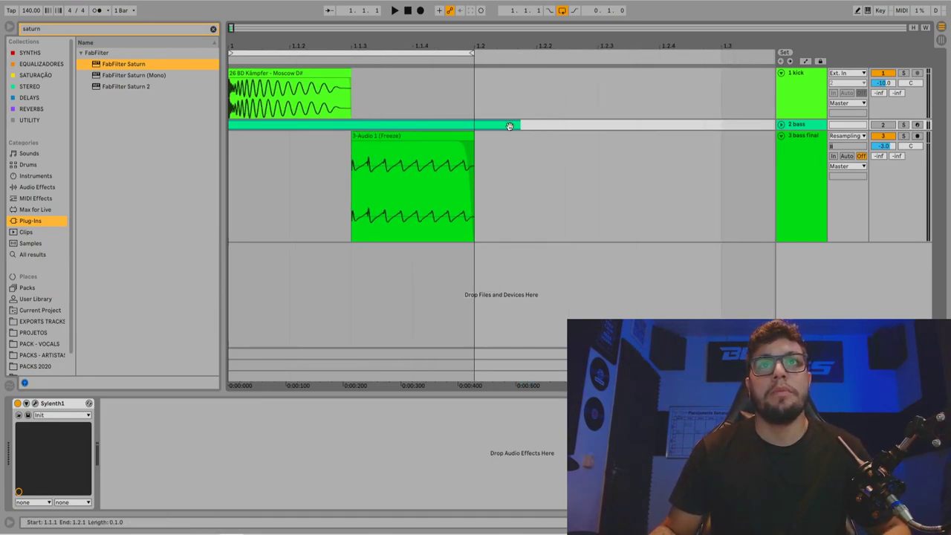
click(354, 115)
key(space)
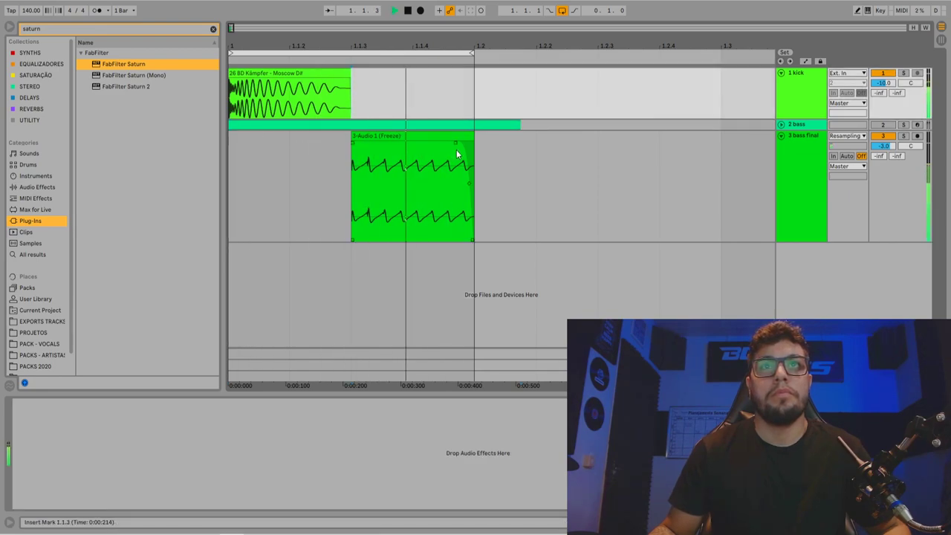
key(space)
- Shorten the bass clip to one sixteenth note and duplicate it to fill 1.1.3 to 1.2
drag(467, 151, 416, 137)
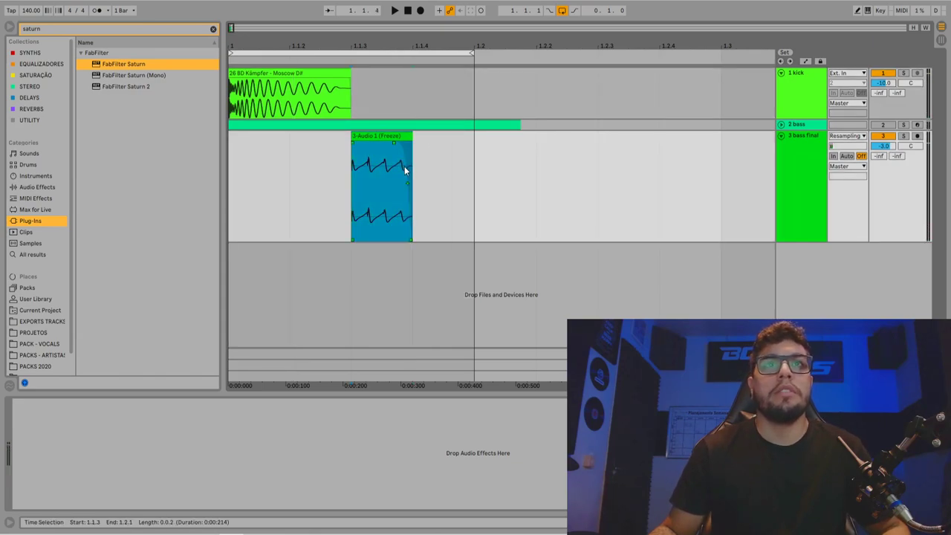
click(405, 169)
click(388, 136)
key(ctrl+d)
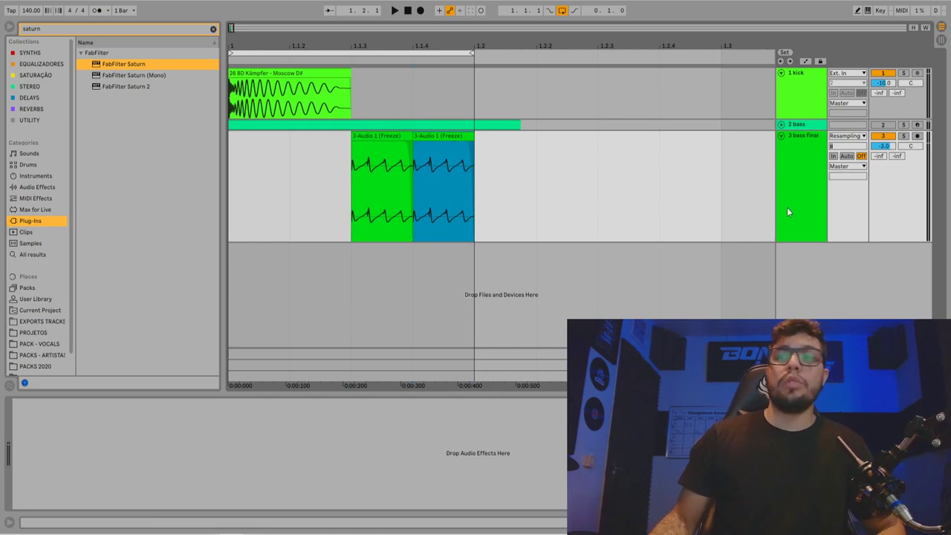
- Insert a new audio track below bass final and copy a sixteenth-note bass clip onto it at 1.1.2
right_click(806, 246)
click(840, 254)
drag(440, 138, 338, 265)
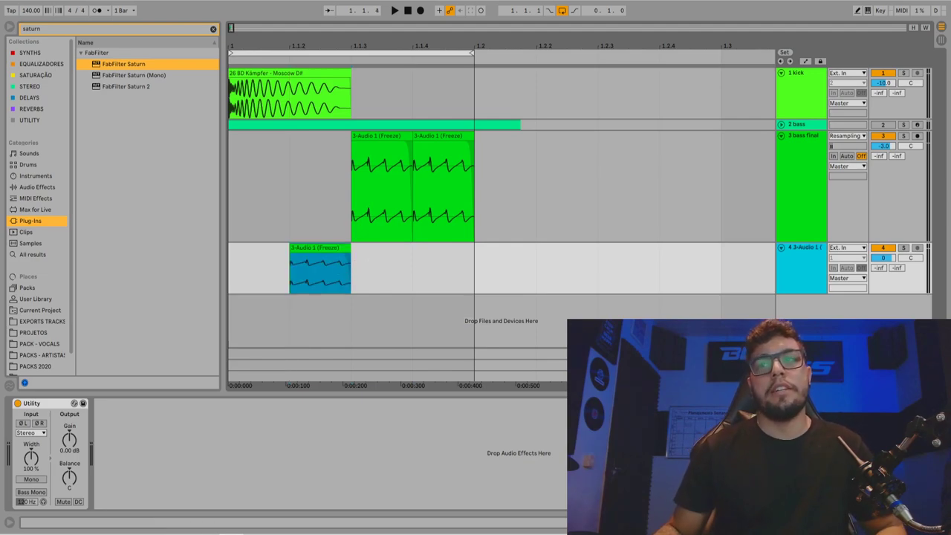
click(813, 262)
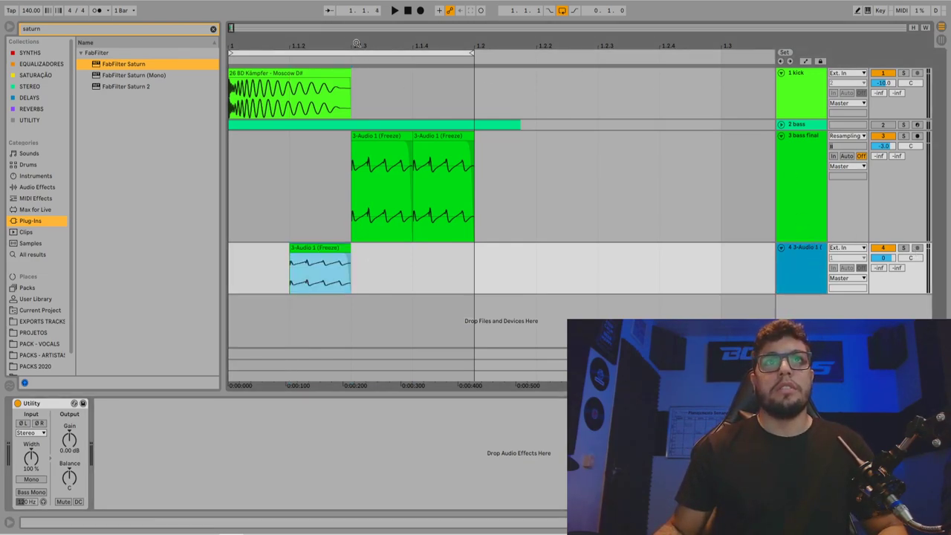
key(plus)
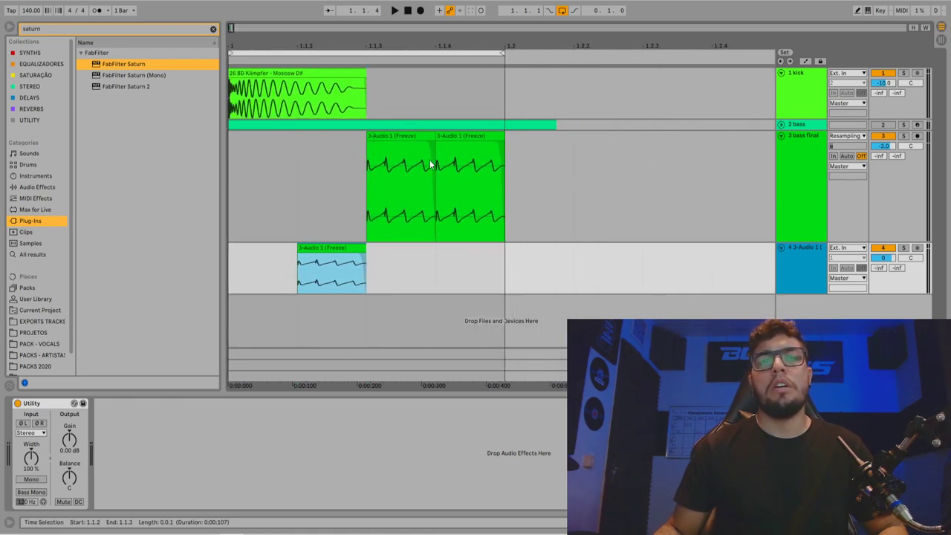
- Select the first beat across both bass audio tracks and collapse the two tracks
drag(509, 168, 147, 266)
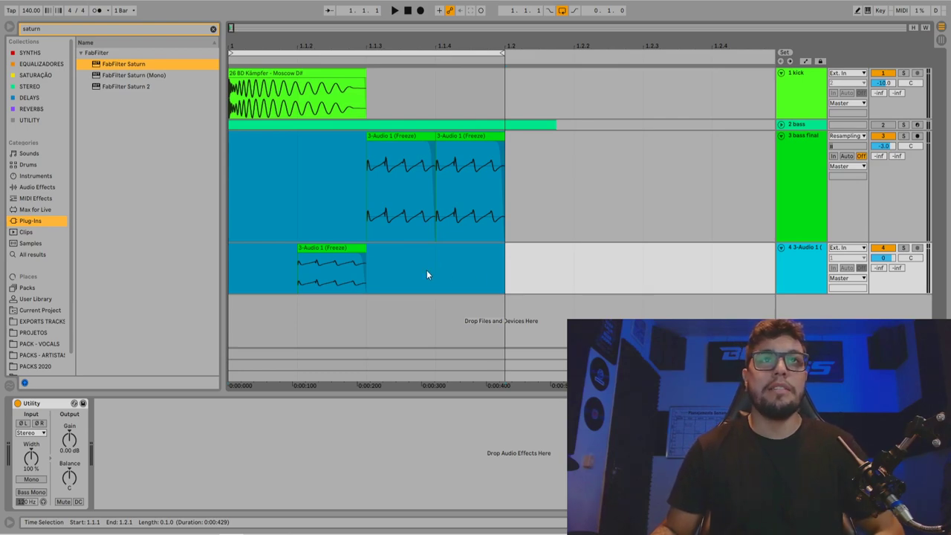
drag(326, 45, 480, 121)
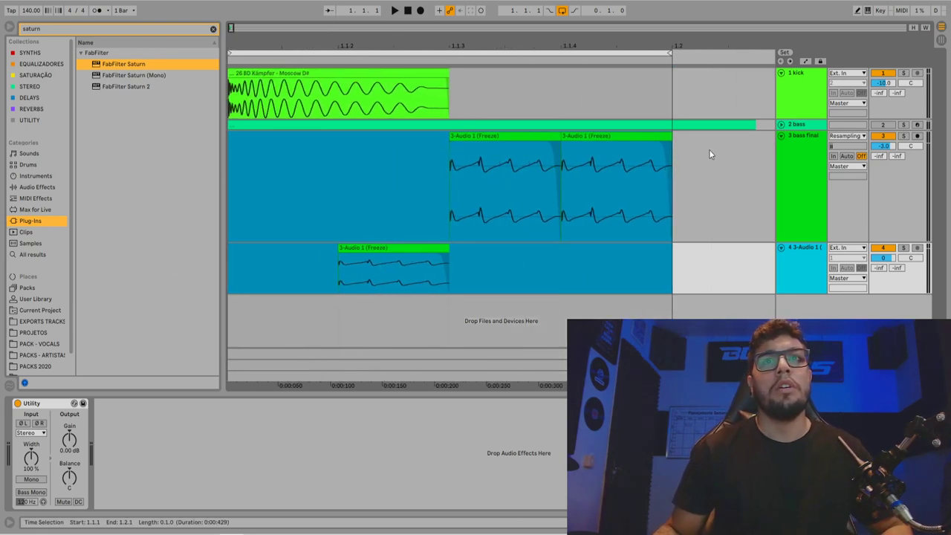
click(782, 138)
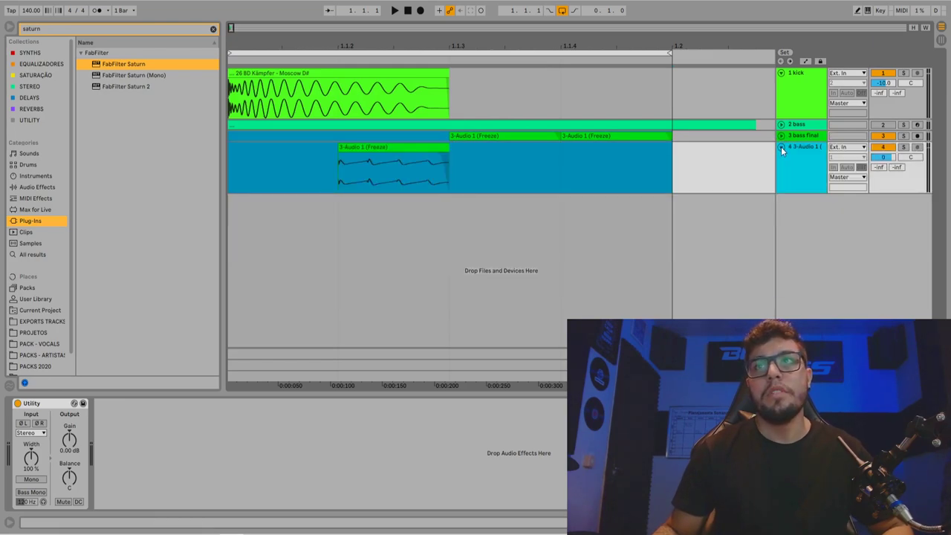
click(781, 147)
click(802, 146)
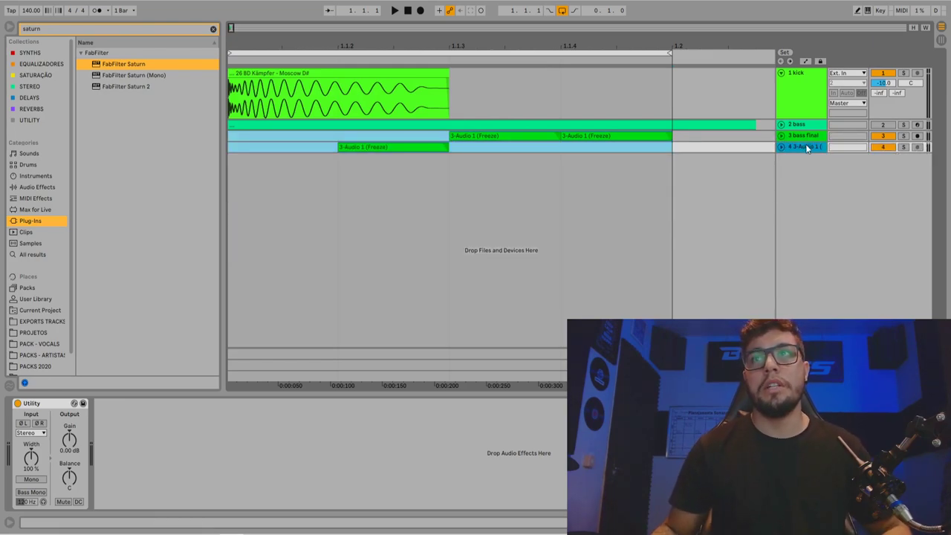
- Expand the new bass audio track and add a second Utility effect to it from the UTILITY collection
click(781, 146)
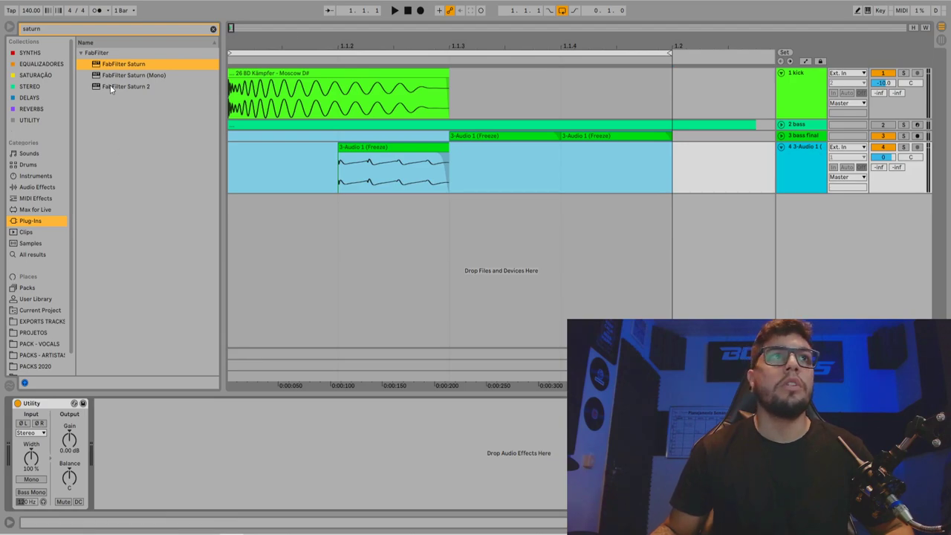
click(212, 31)
click(31, 120)
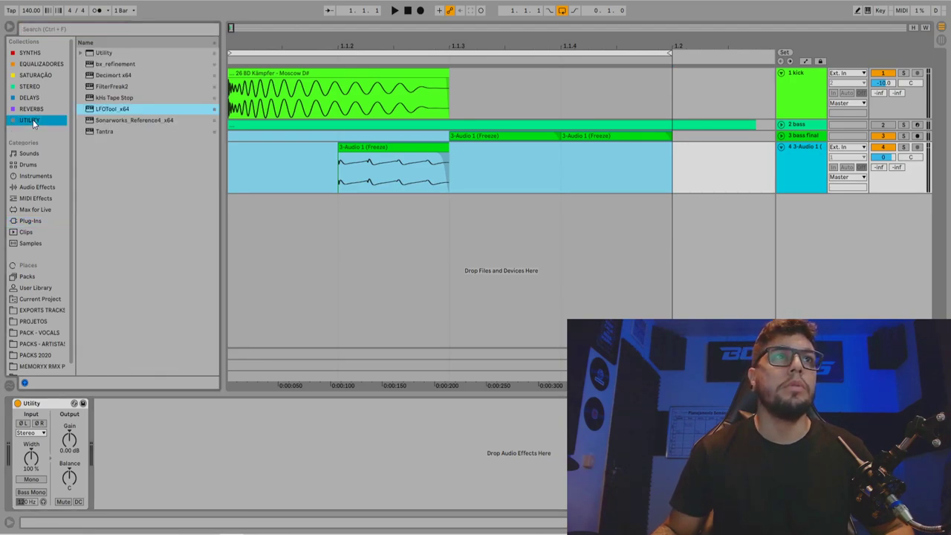
double_click(101, 54)
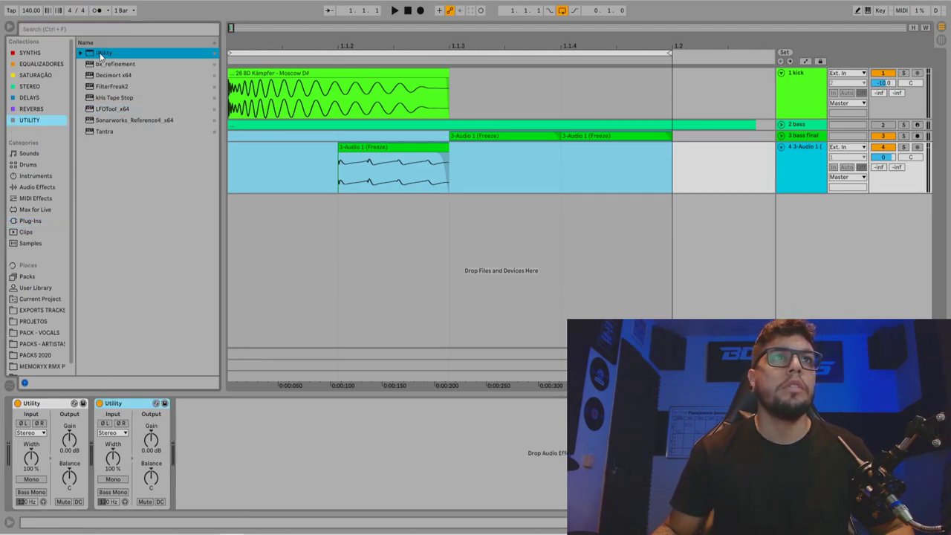
- Invert the phase in the second Utility, switch that device off and collapse it
click(105, 423)
click(100, 403)
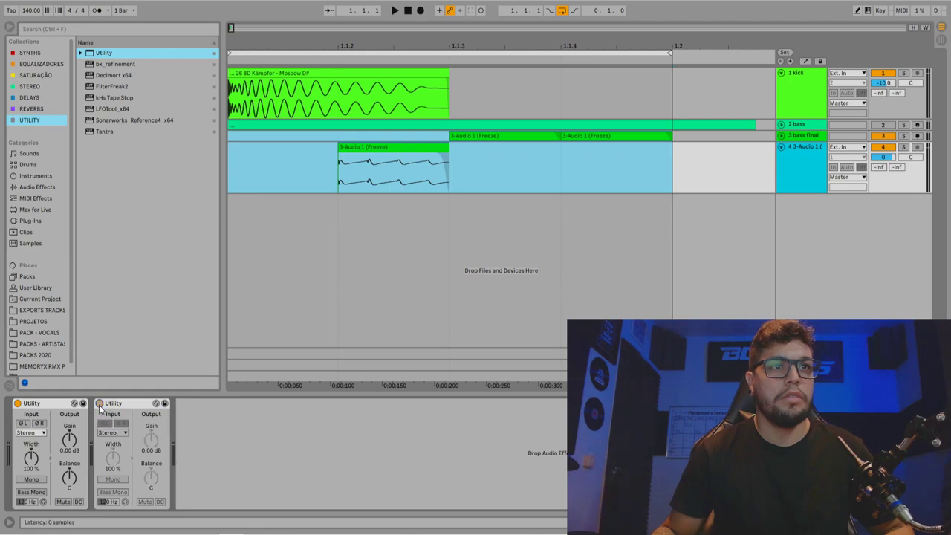
double_click(112, 403)
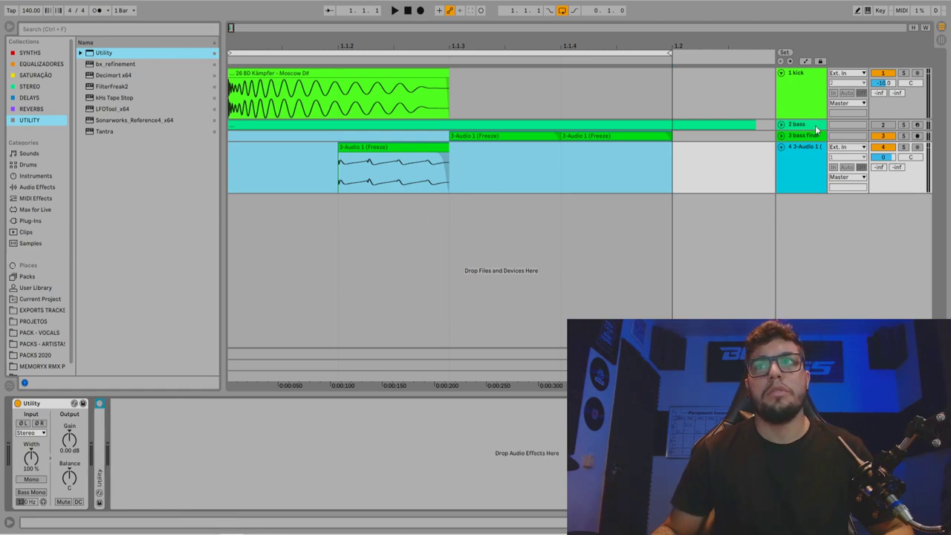
double_click(99, 425)
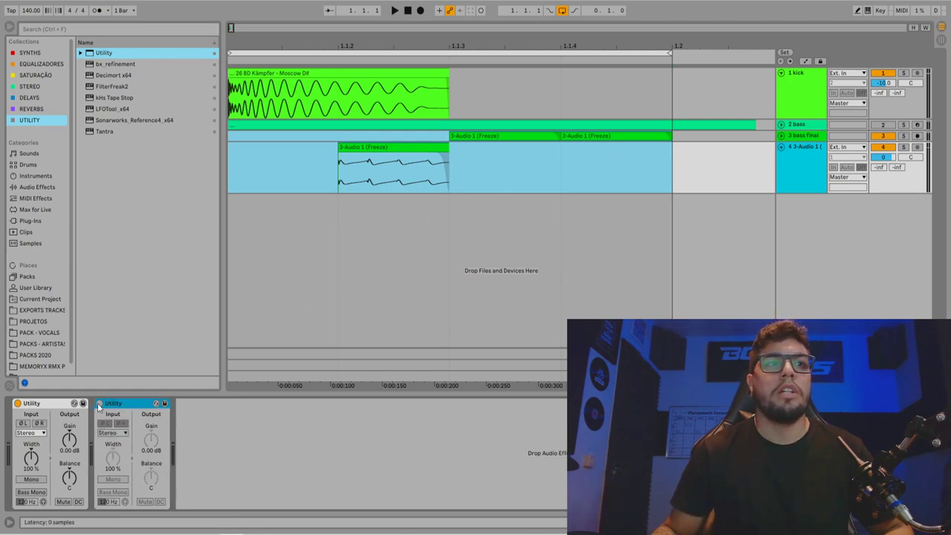
double_click(120, 403)
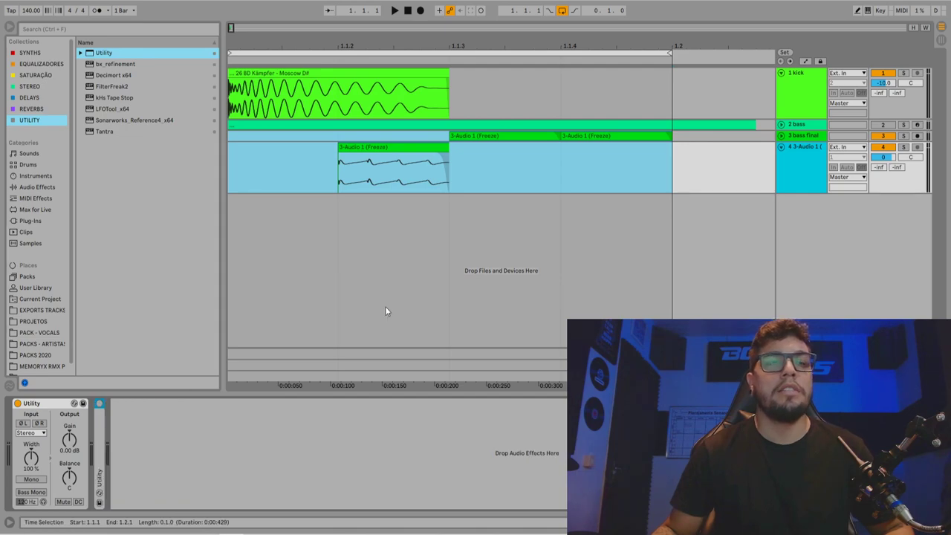
- Play the loop and lower the volume of the track holding the 1.1.2 bass note to -7.9 dB
click(669, 155)
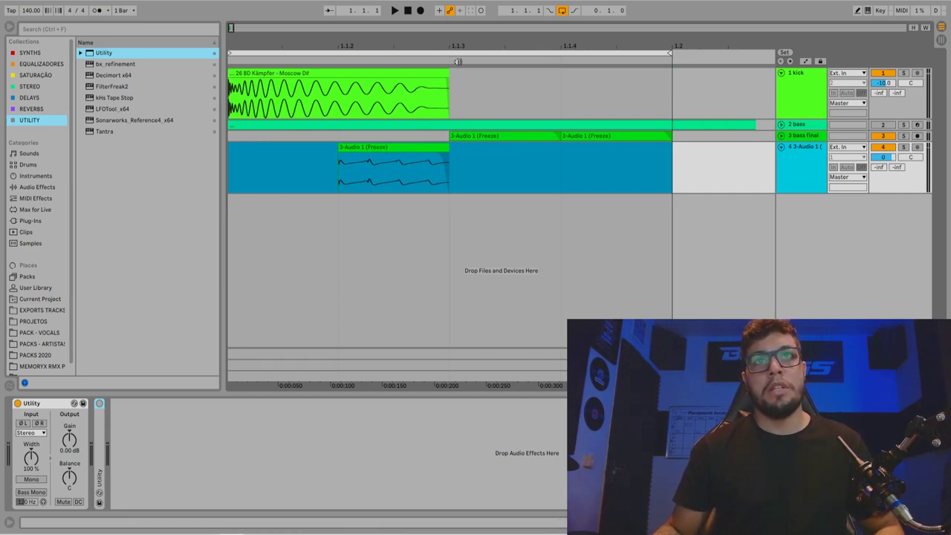
drag(401, 53, 398, 46)
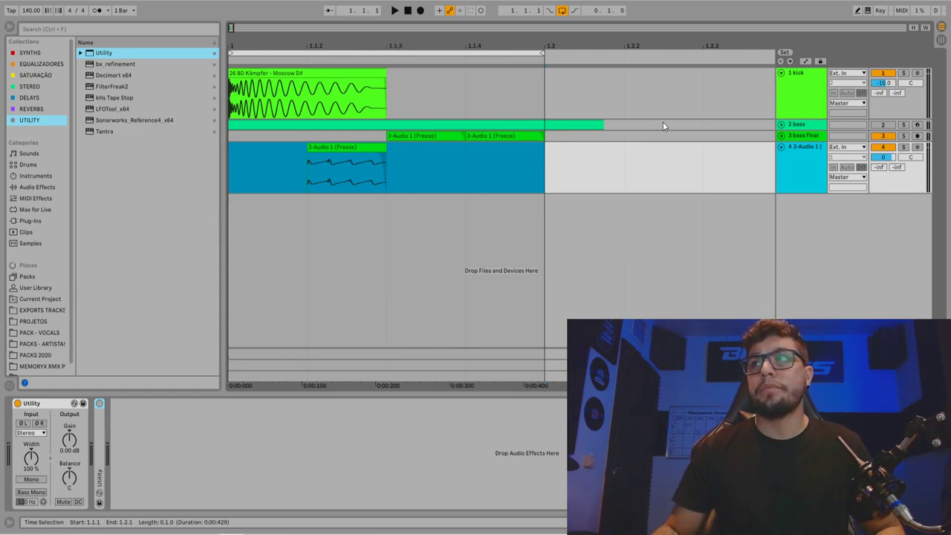
click(303, 122)
key(space)
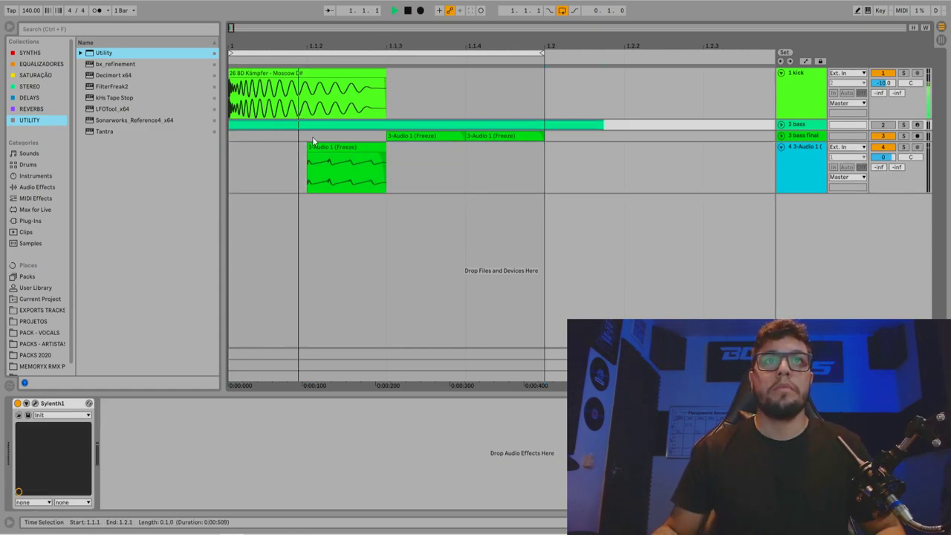
key(space)
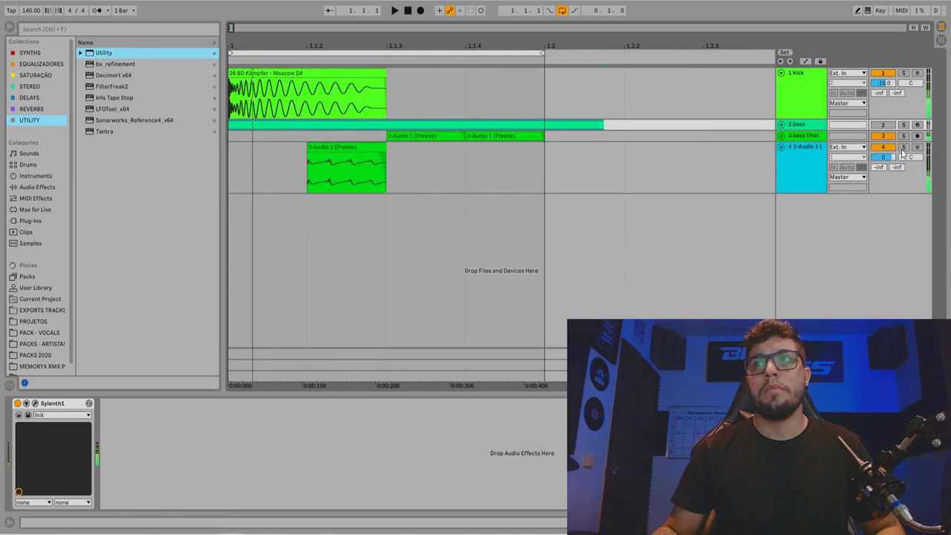
key(space)
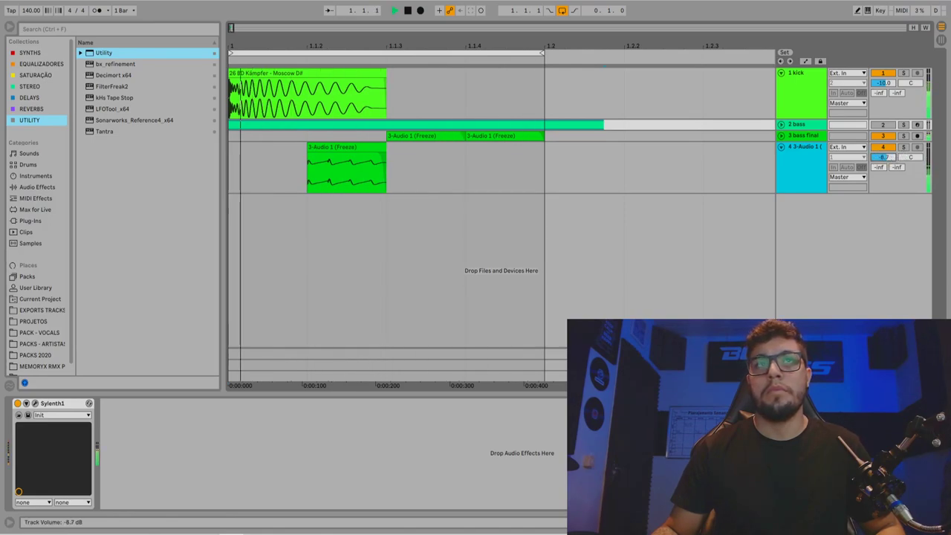
drag(889, 160, 889, 185)
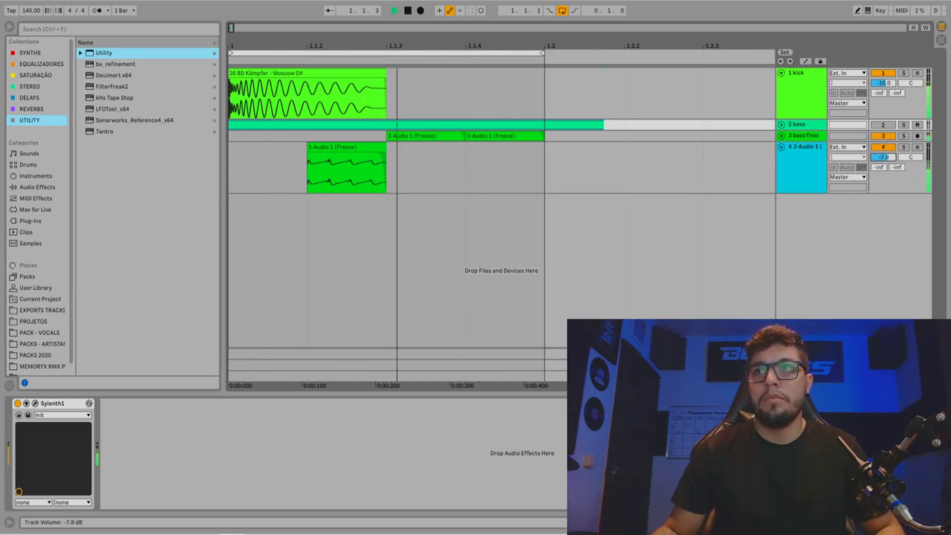
- Examine how the kick's tail overlaps the bass note between 1.1.2 and 1.1.3
click(812, 151)
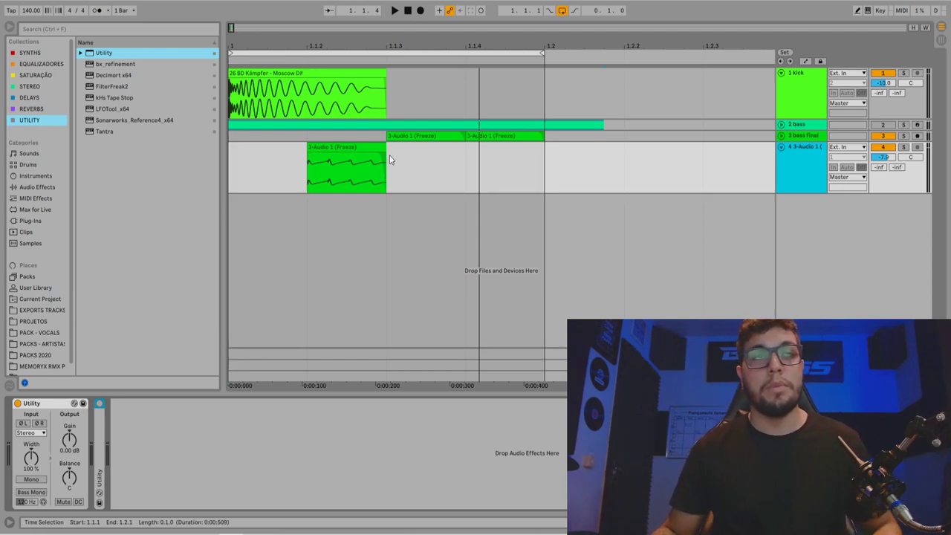
click(351, 146)
drag(389, 159, 309, 73)
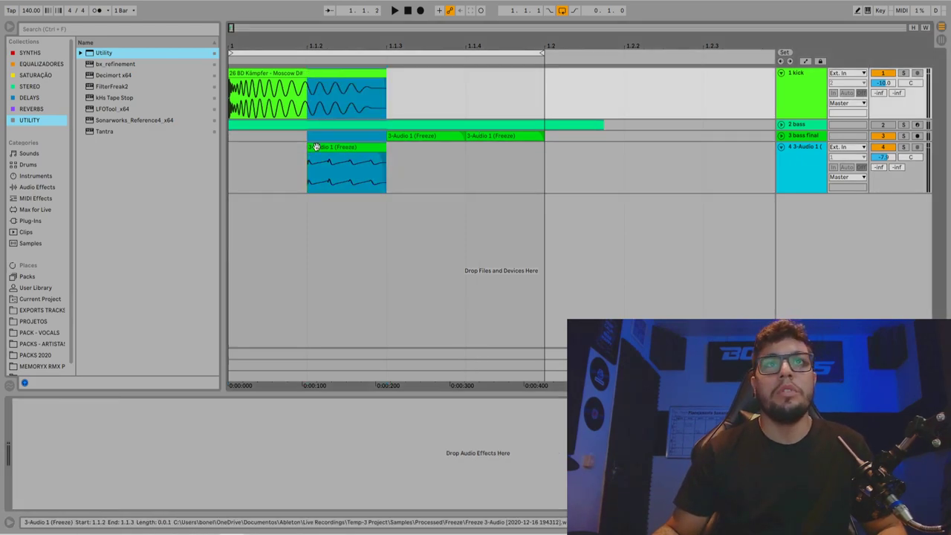
click(319, 103)
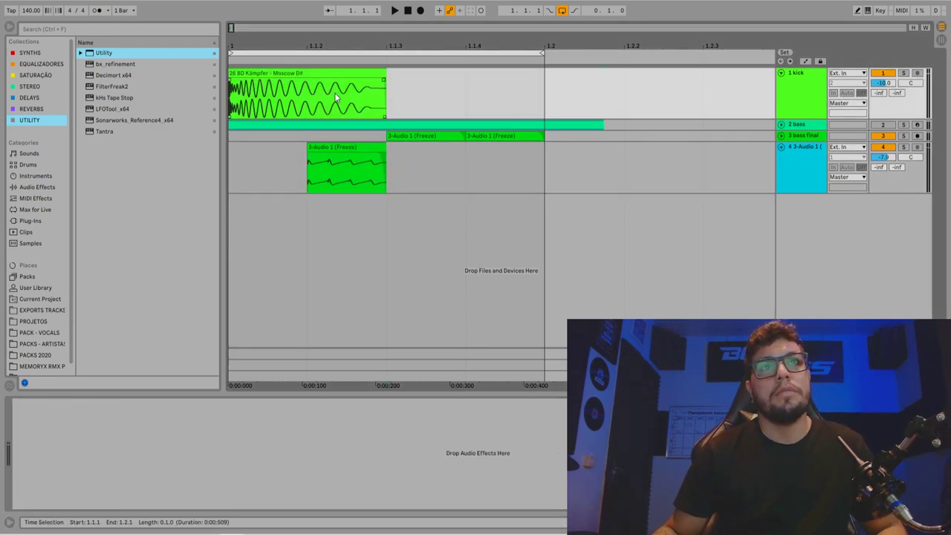
click(405, 157)
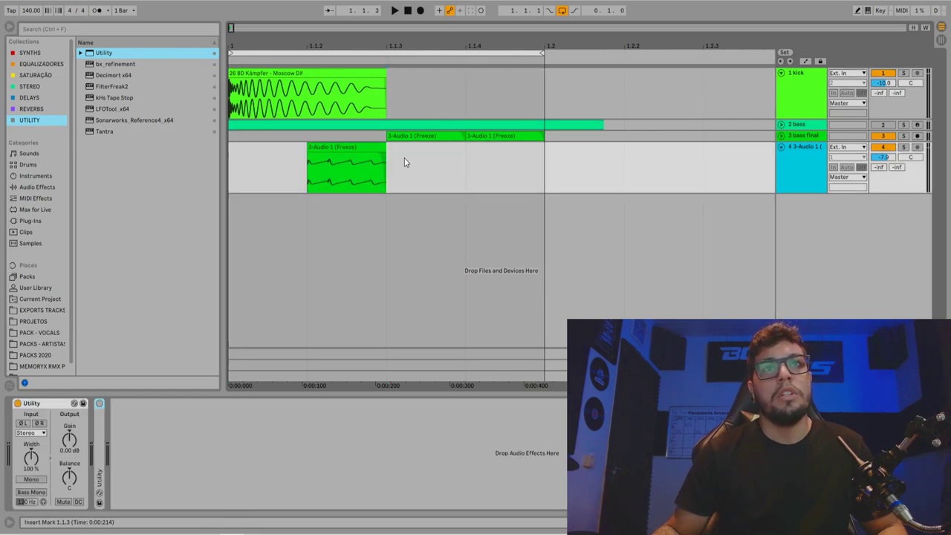
drag(405, 162, 172, 172)
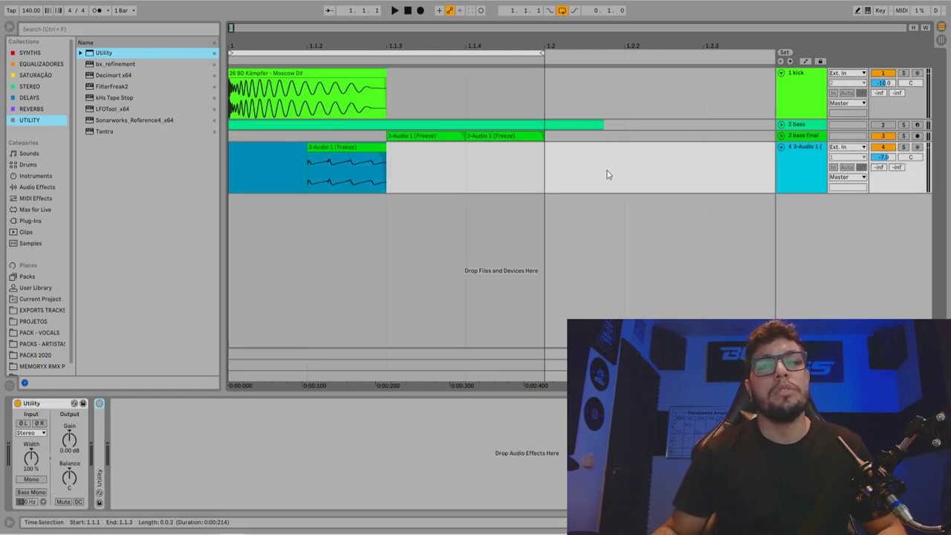
- Play the loop to compare the bass note with and without the phase-inverting Utility, and leave that Utility switched on
click(798, 160)
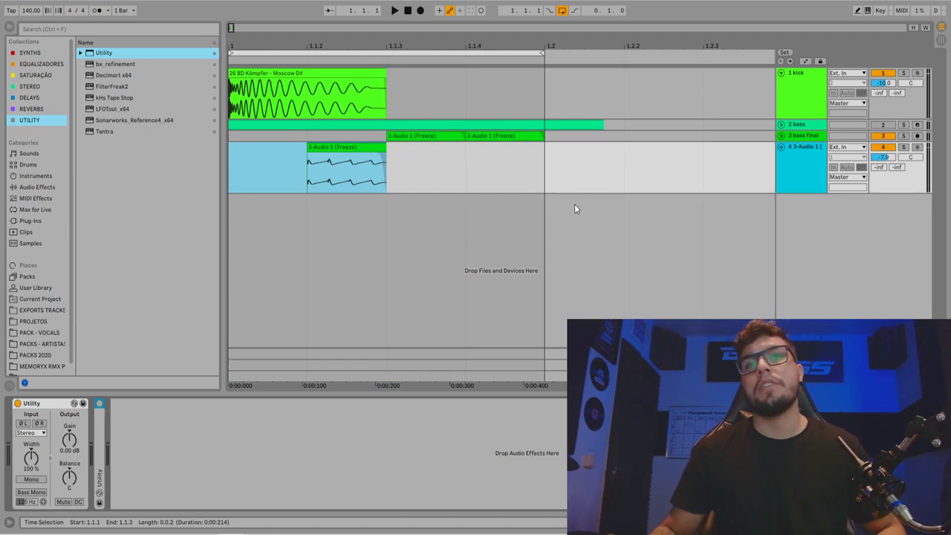
click(807, 167)
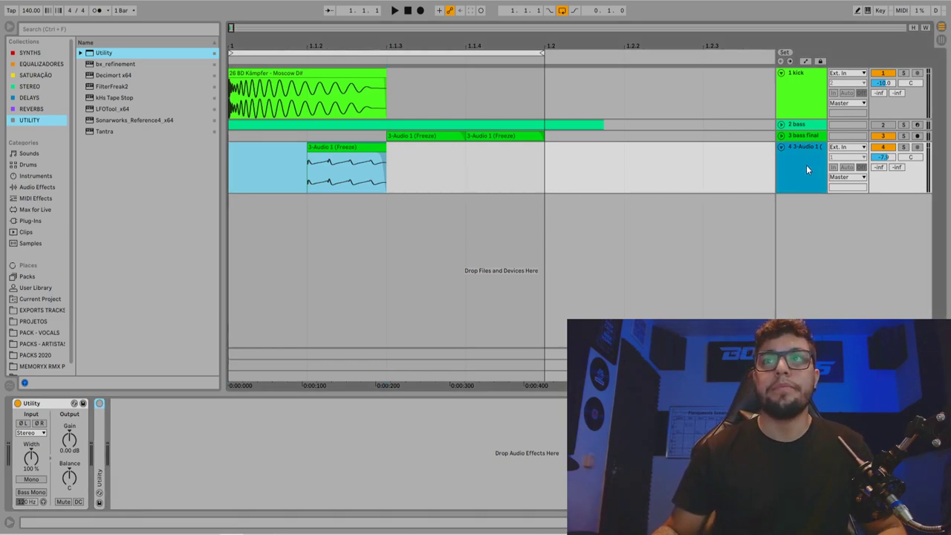
key(space)
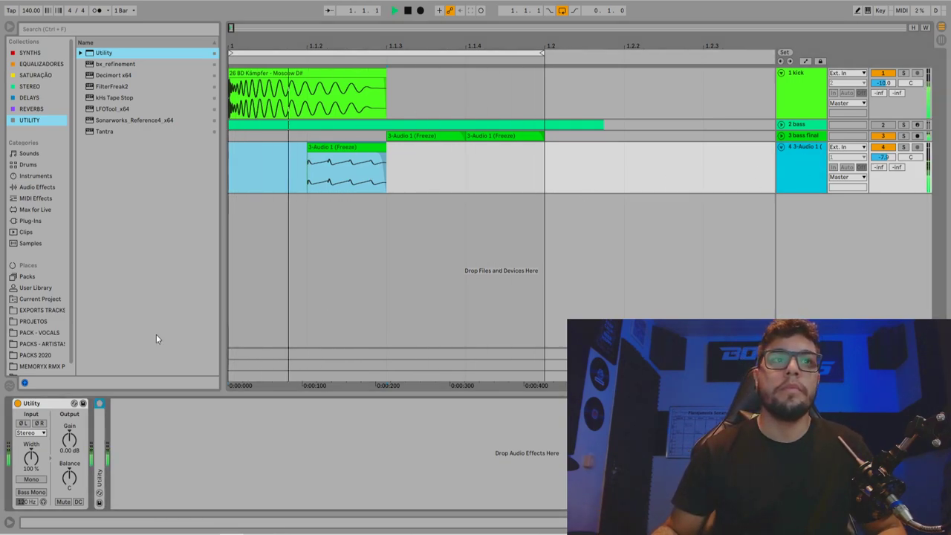
click(100, 404)
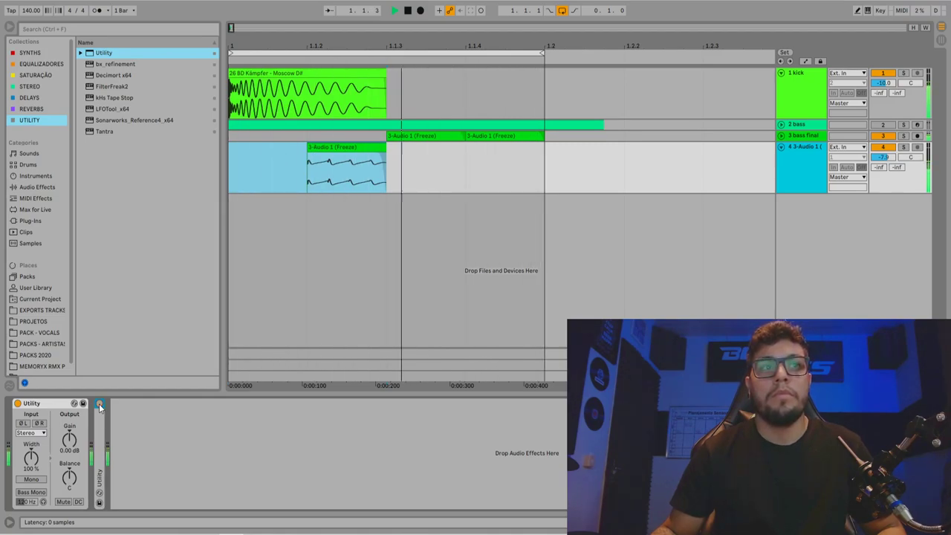
click(100, 404)
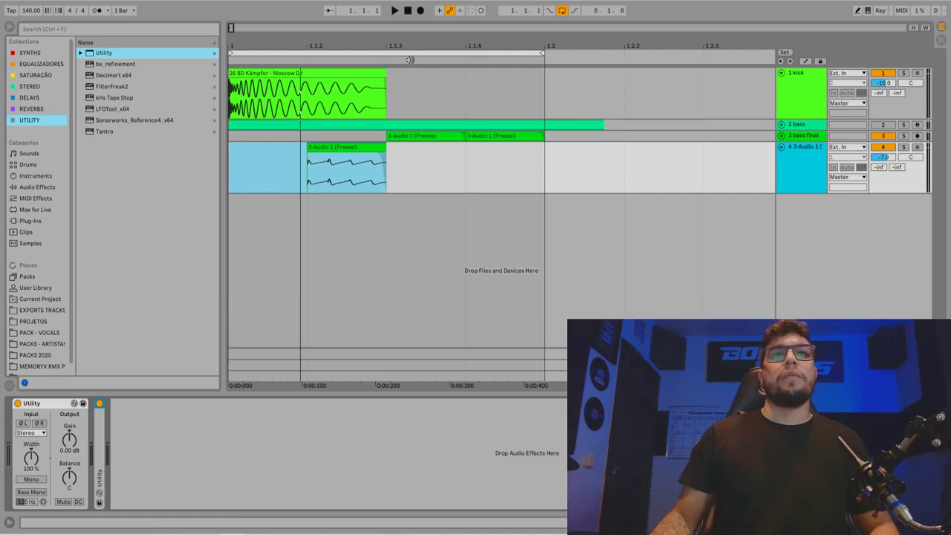
key(minus)
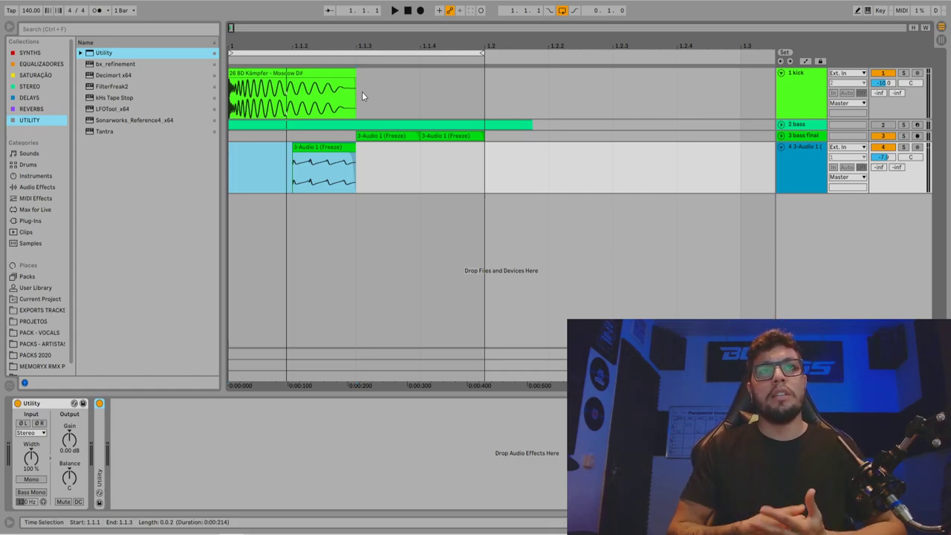
click(333, 149)
shift+click(245, 176)
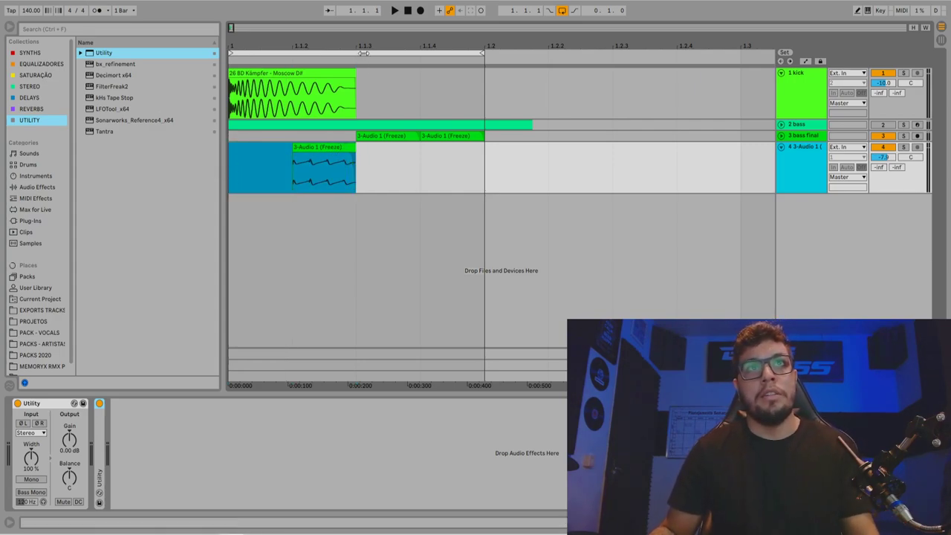
drag(363, 46, 406, 209)
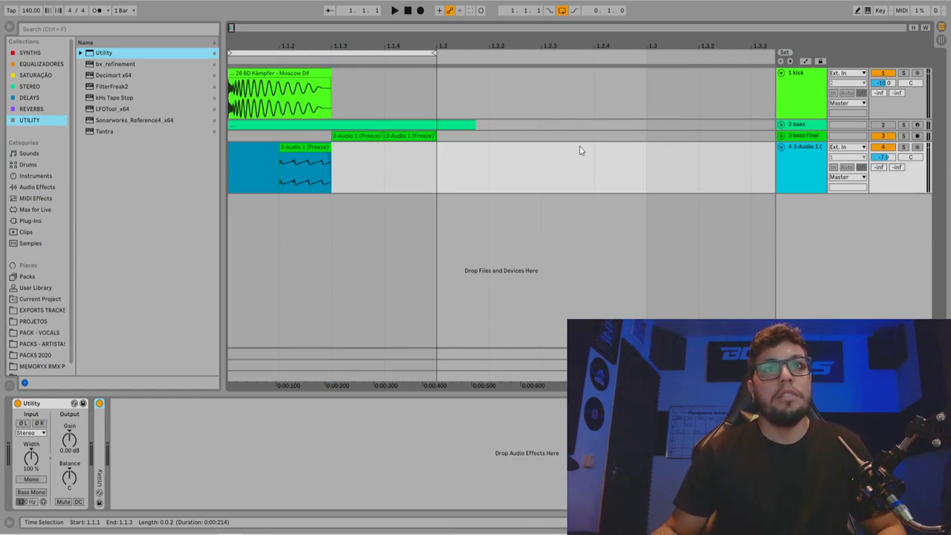
- Rename the track with the phase-inverted note as bass D phase and the track bass final as bass D
double_click(804, 147)
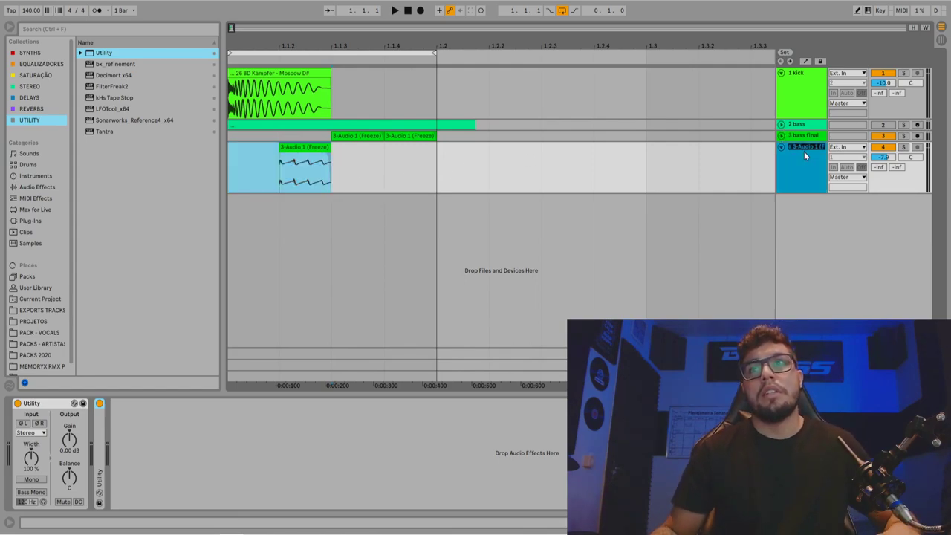
text(4)
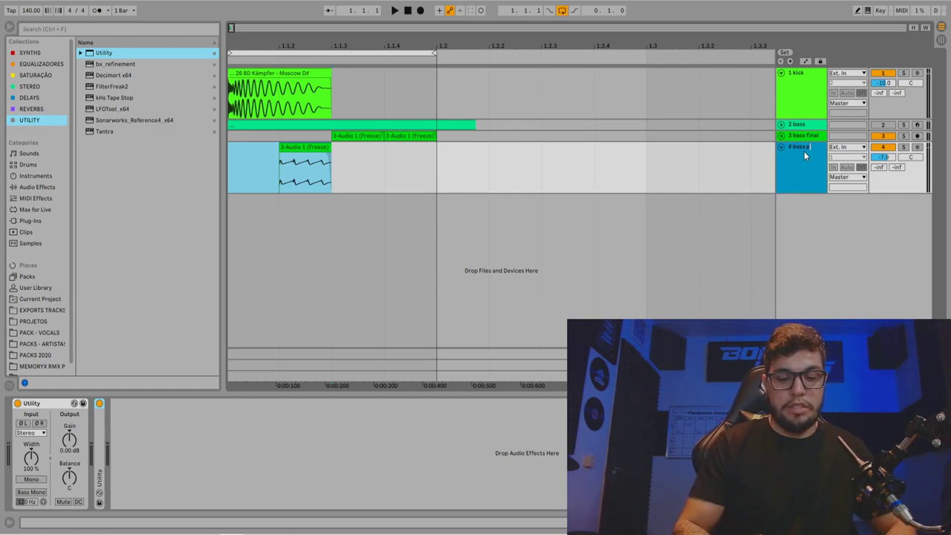
text( bass phase)
key(Return)
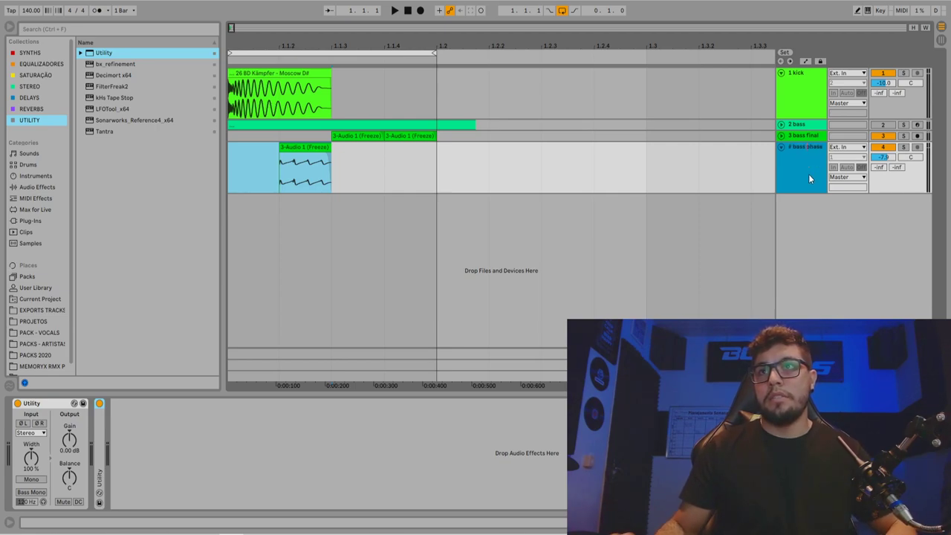
click(792, 137)
text(# bass D)
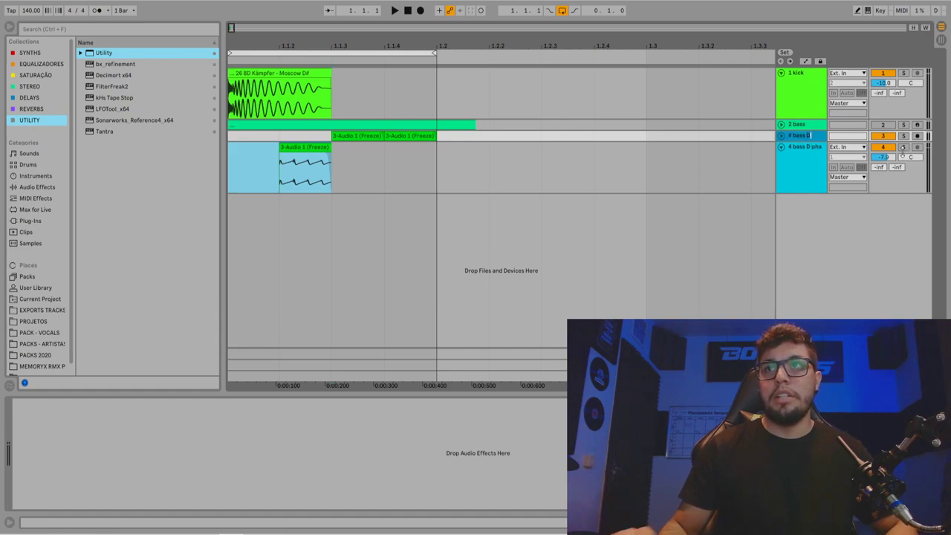
key(plus)
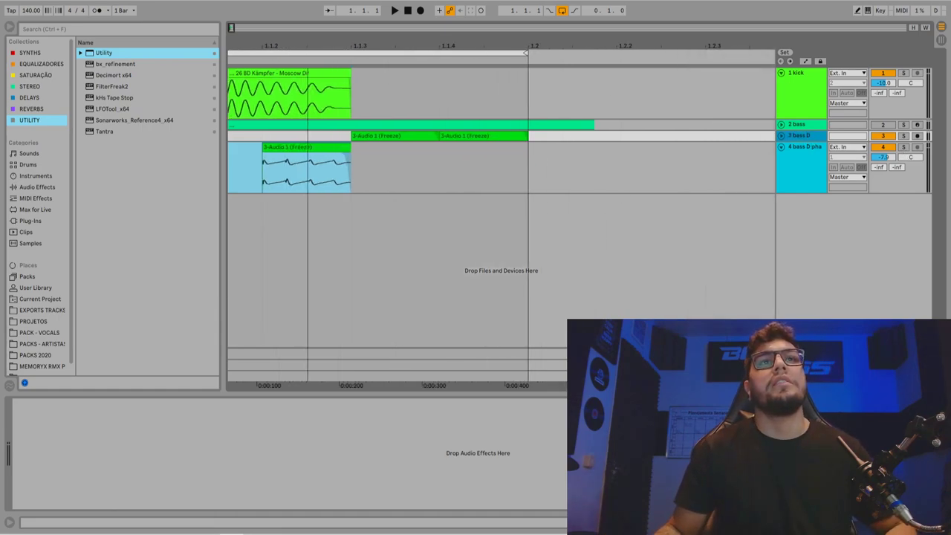
- Collapse the kick and synth bass tracks and expand the bass D and bass D phase tracks
click(783, 146)
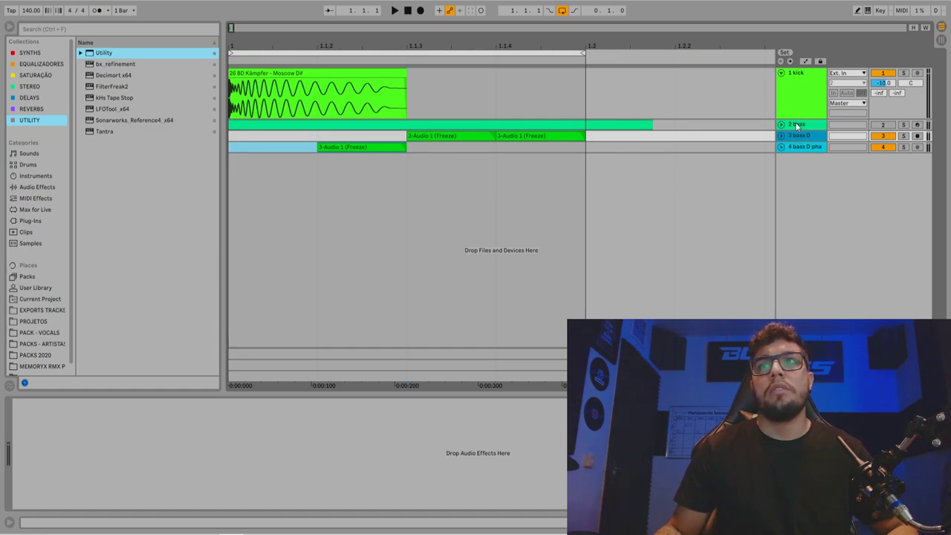
click(795, 125)
double_click(794, 125)
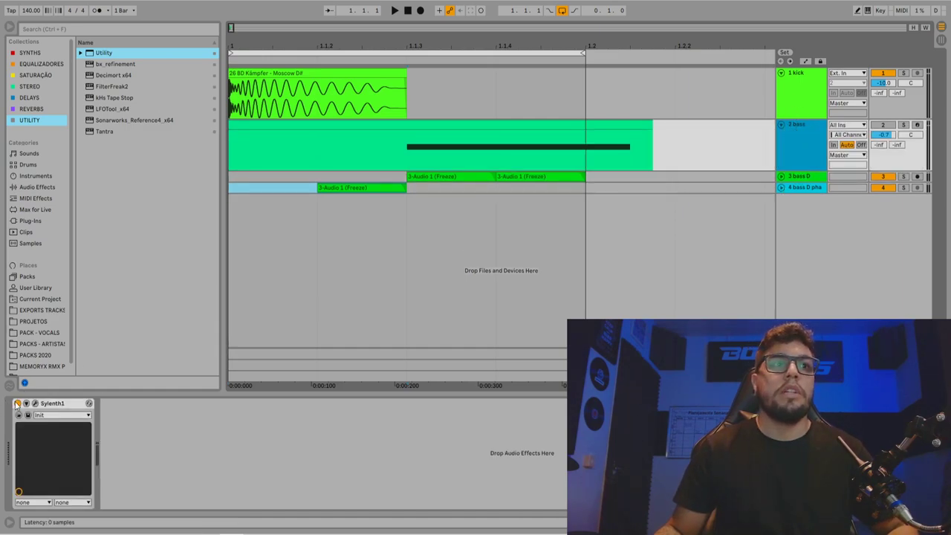
click(782, 125)
click(781, 72)
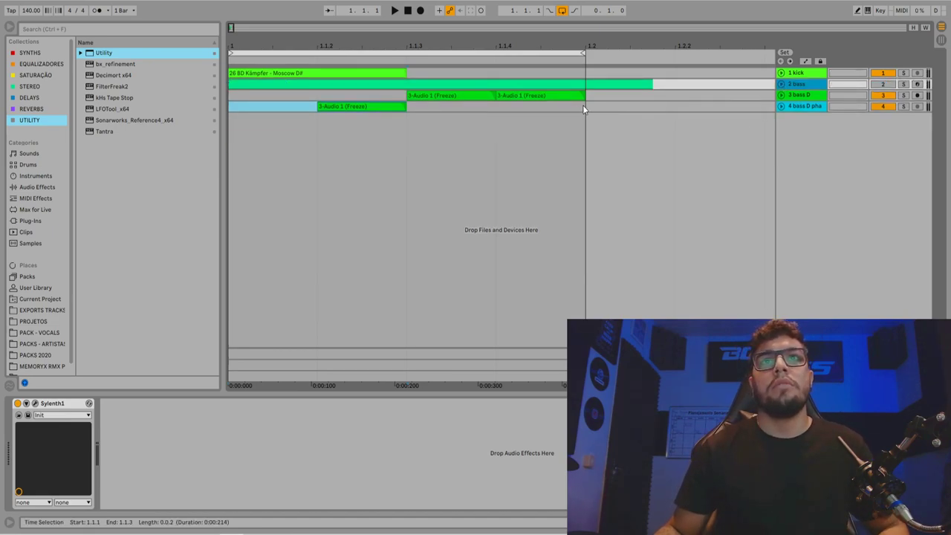
click(781, 94)
click(782, 208)
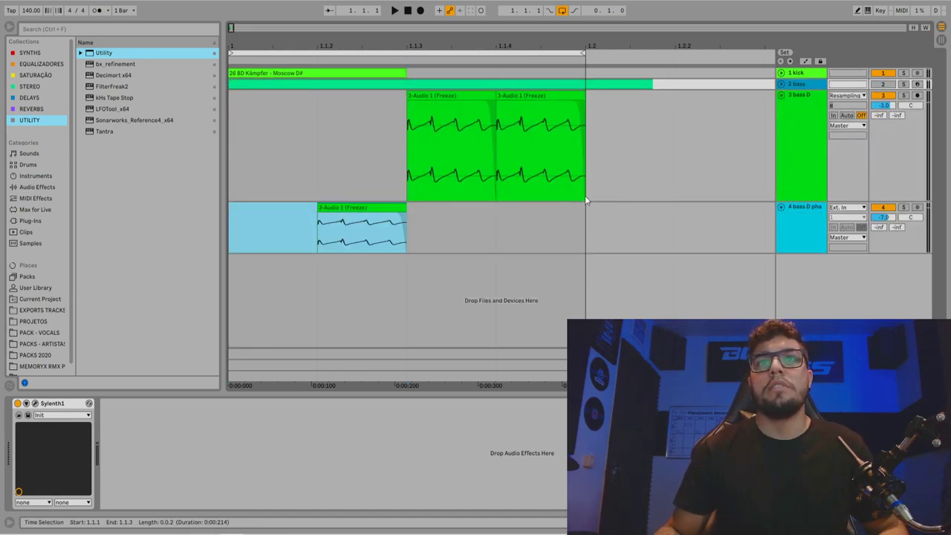
- Select the first beat across the bass D and bass D phase tracks and play the loop
drag(580, 159, 146, 264)
key(space)
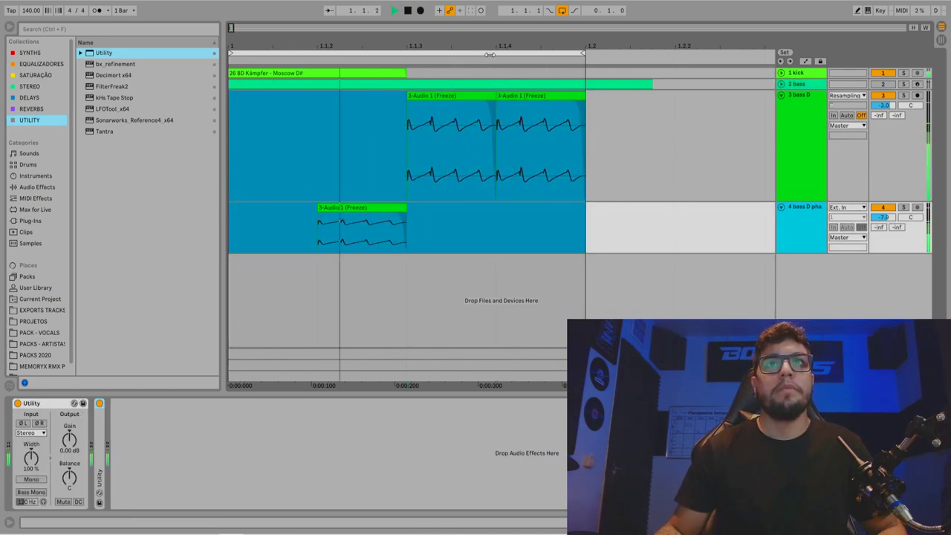
key(minus)
key(minus)
key(minus)
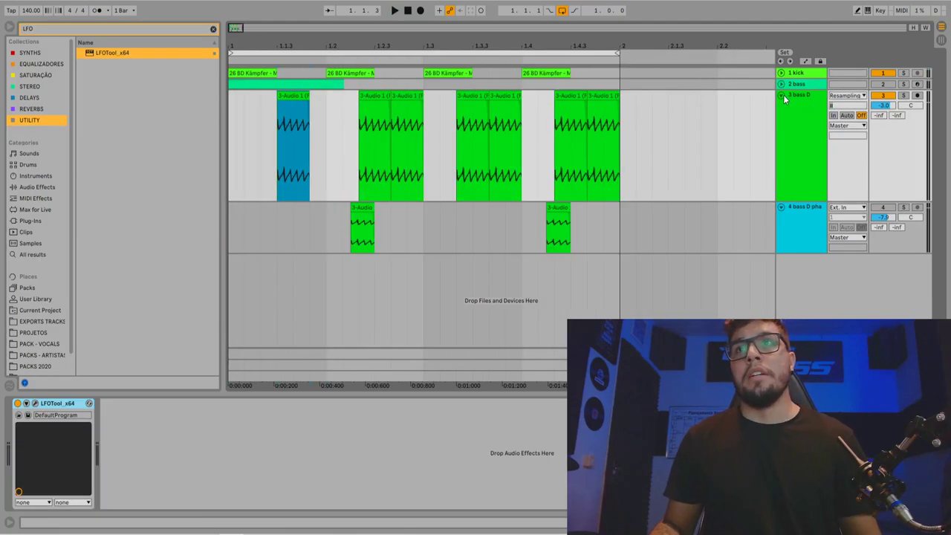
- Select the bass D track and show it expanded together with the synth bass track
click(782, 95)
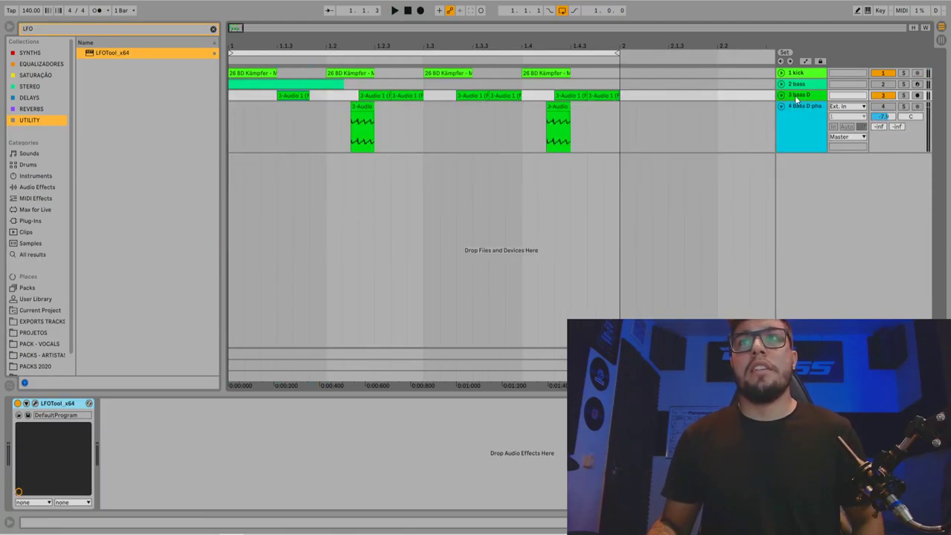
click(799, 96)
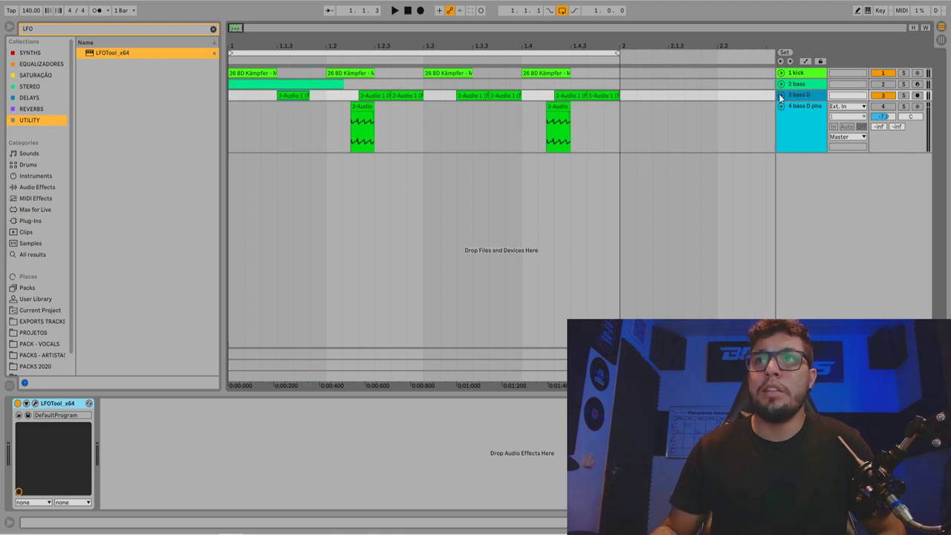
click(780, 95)
click(781, 84)
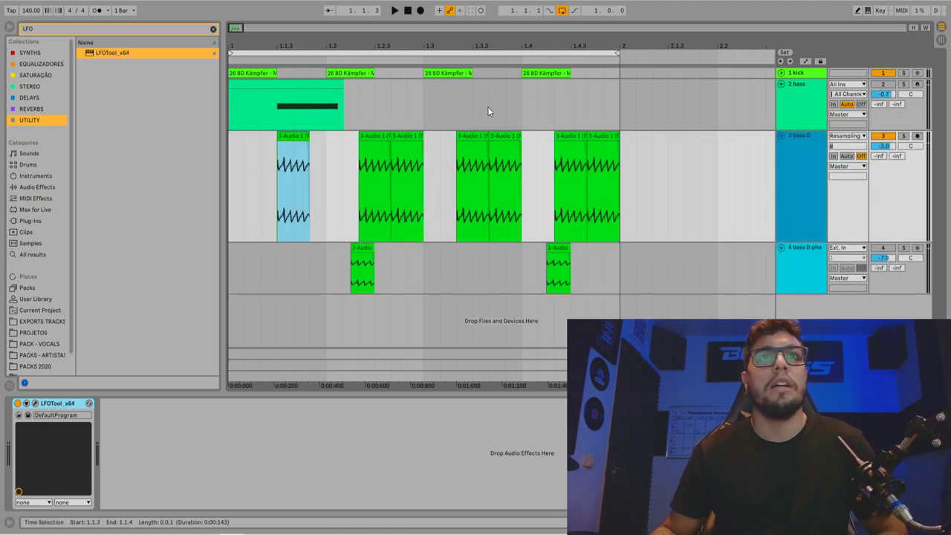
- Try shortening the bass D note at 1.1.3 to about half its length, and undo the trim
drag(382, 46, 382, 64)
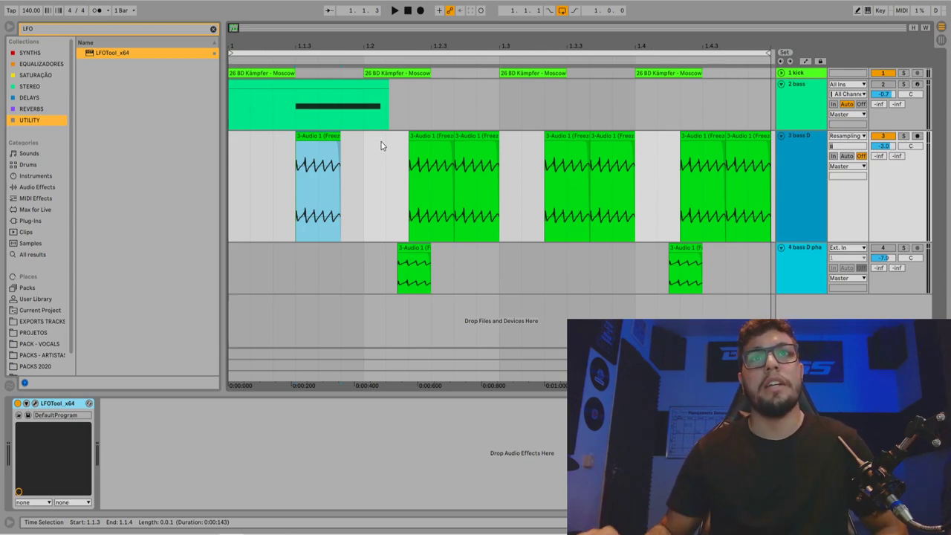
drag(342, 141, 318, 142)
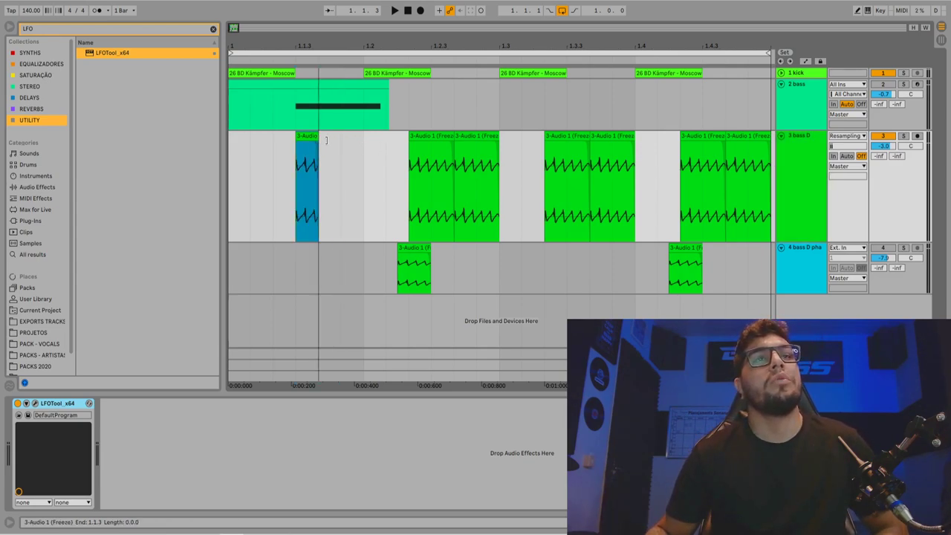
key(ctrl+z)
scroll(336, 123, down, 3)
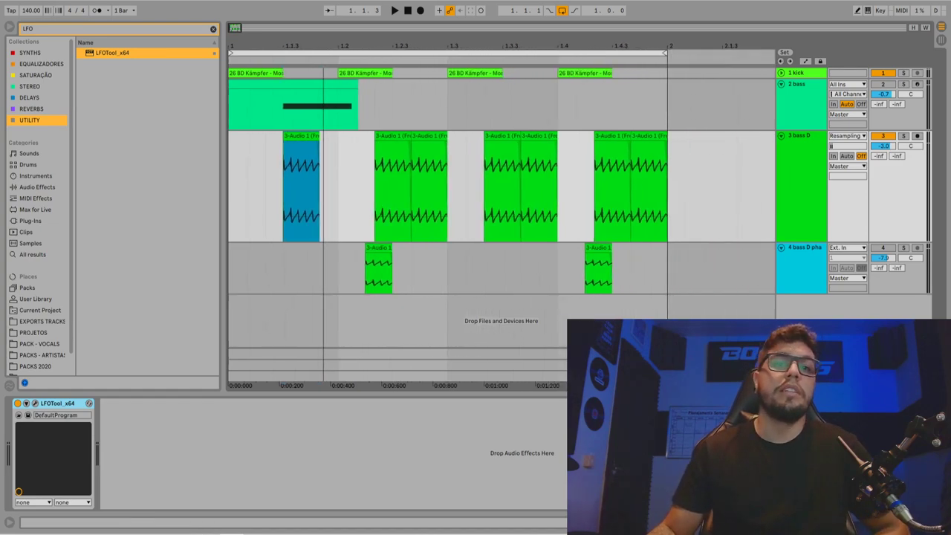